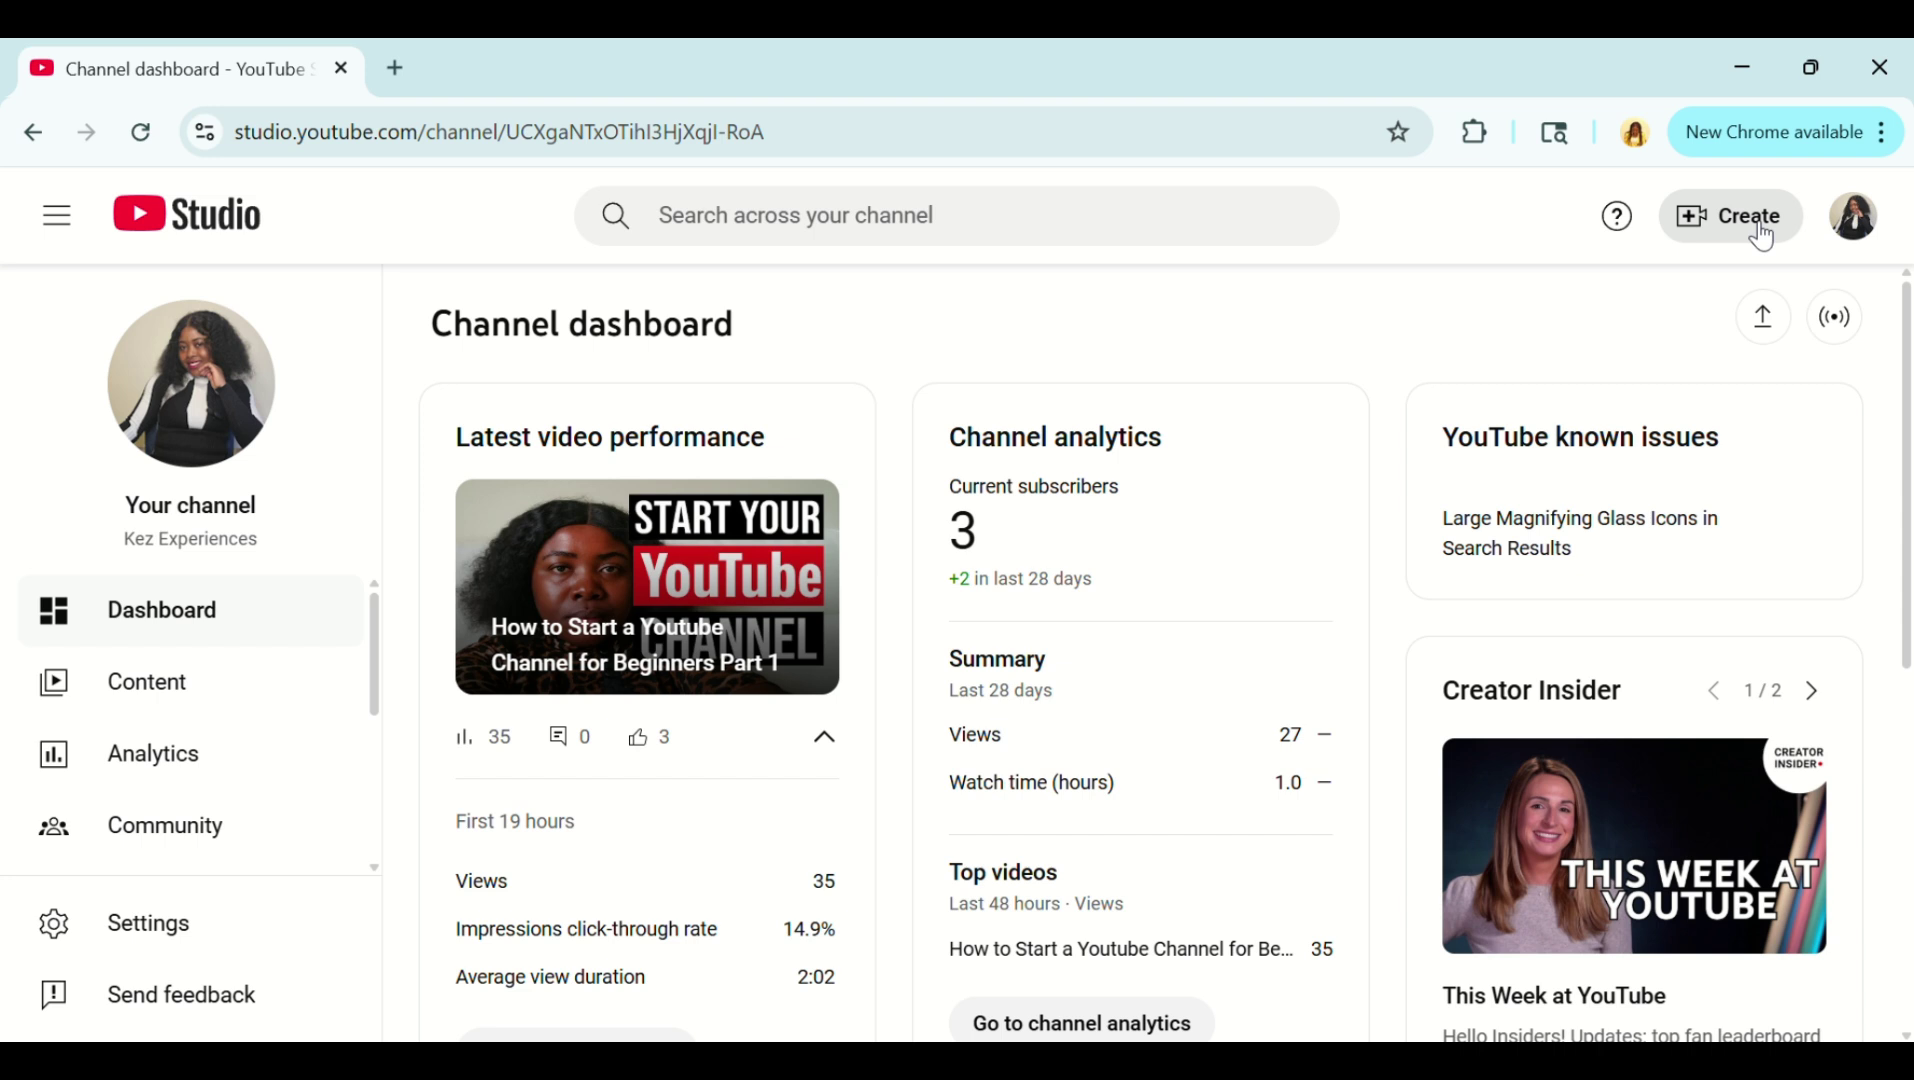
Start a new video upload on the channel and choose the video file for it
left_click(1762, 236)
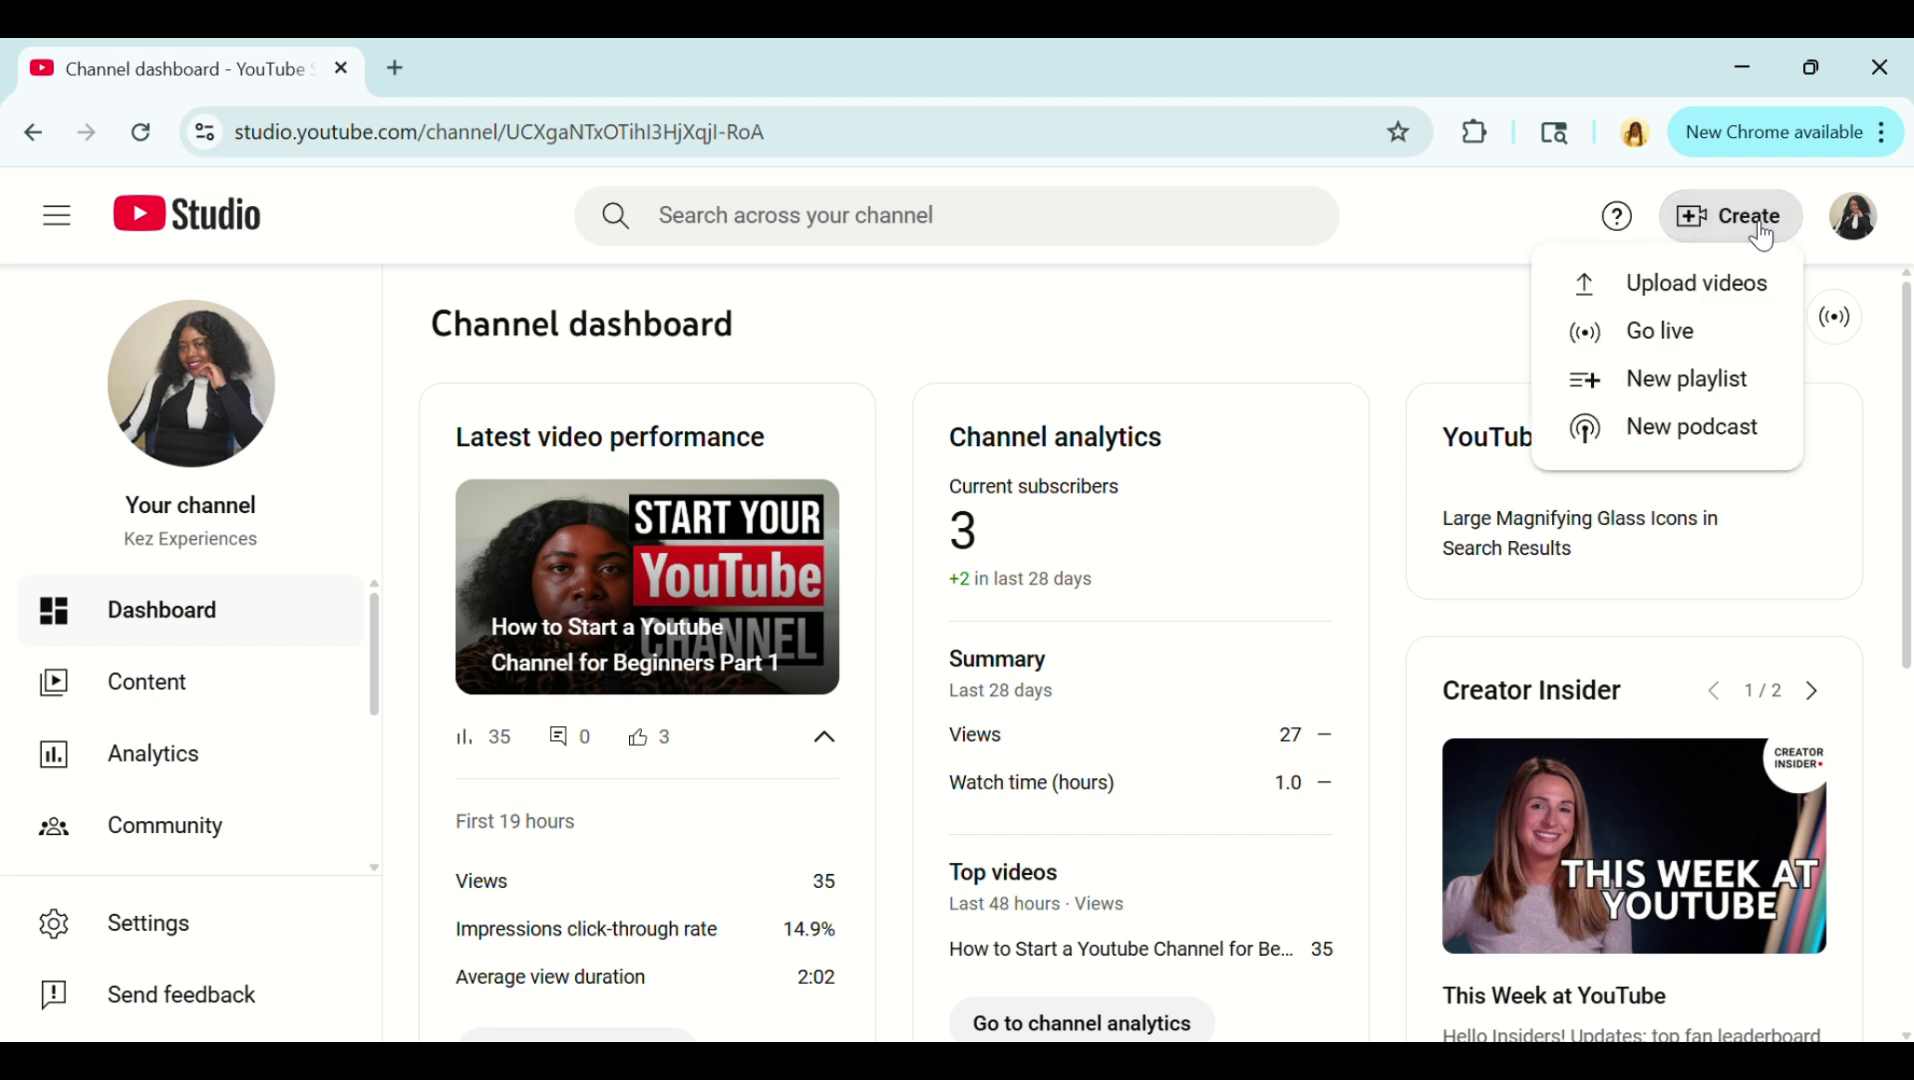
left_click(1648, 293)
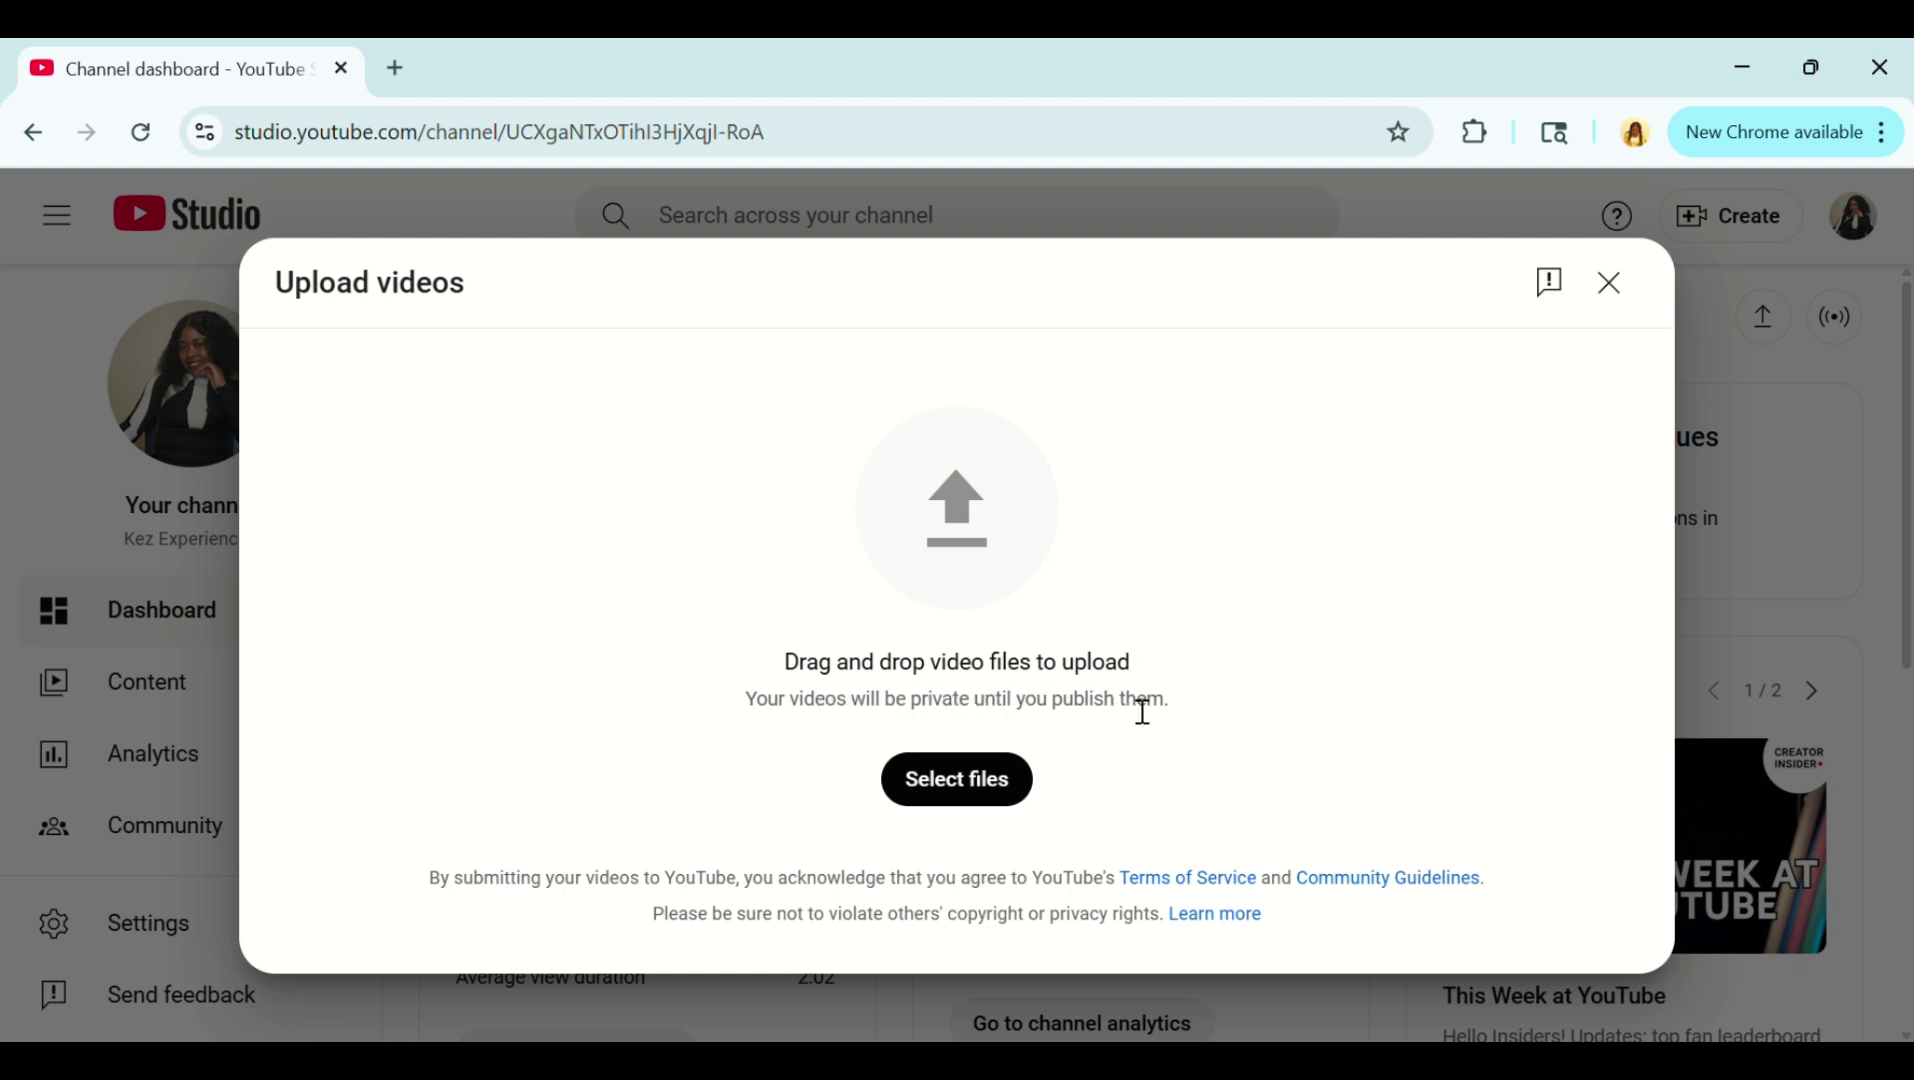
left_click(975, 780)
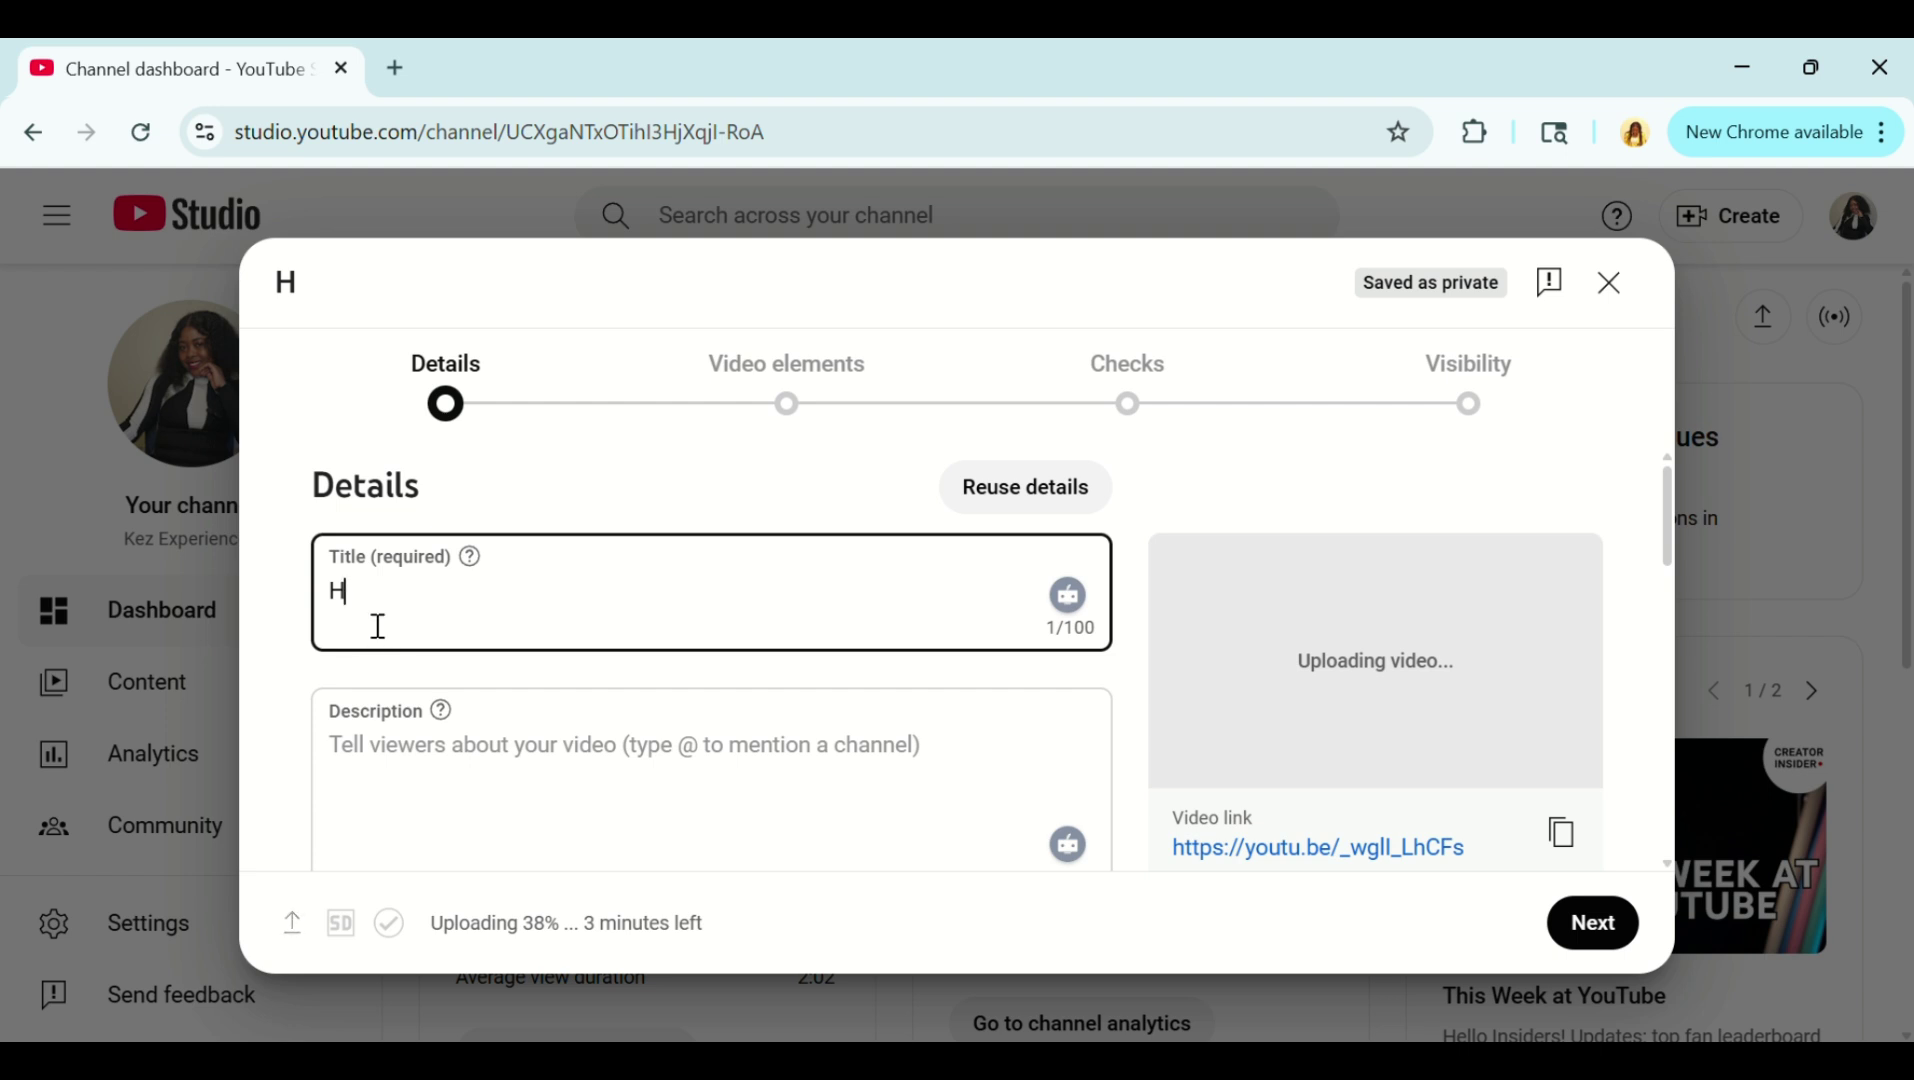
Title the video "How I got my Subscribers Using Youtube Shorts."
type("ow I")
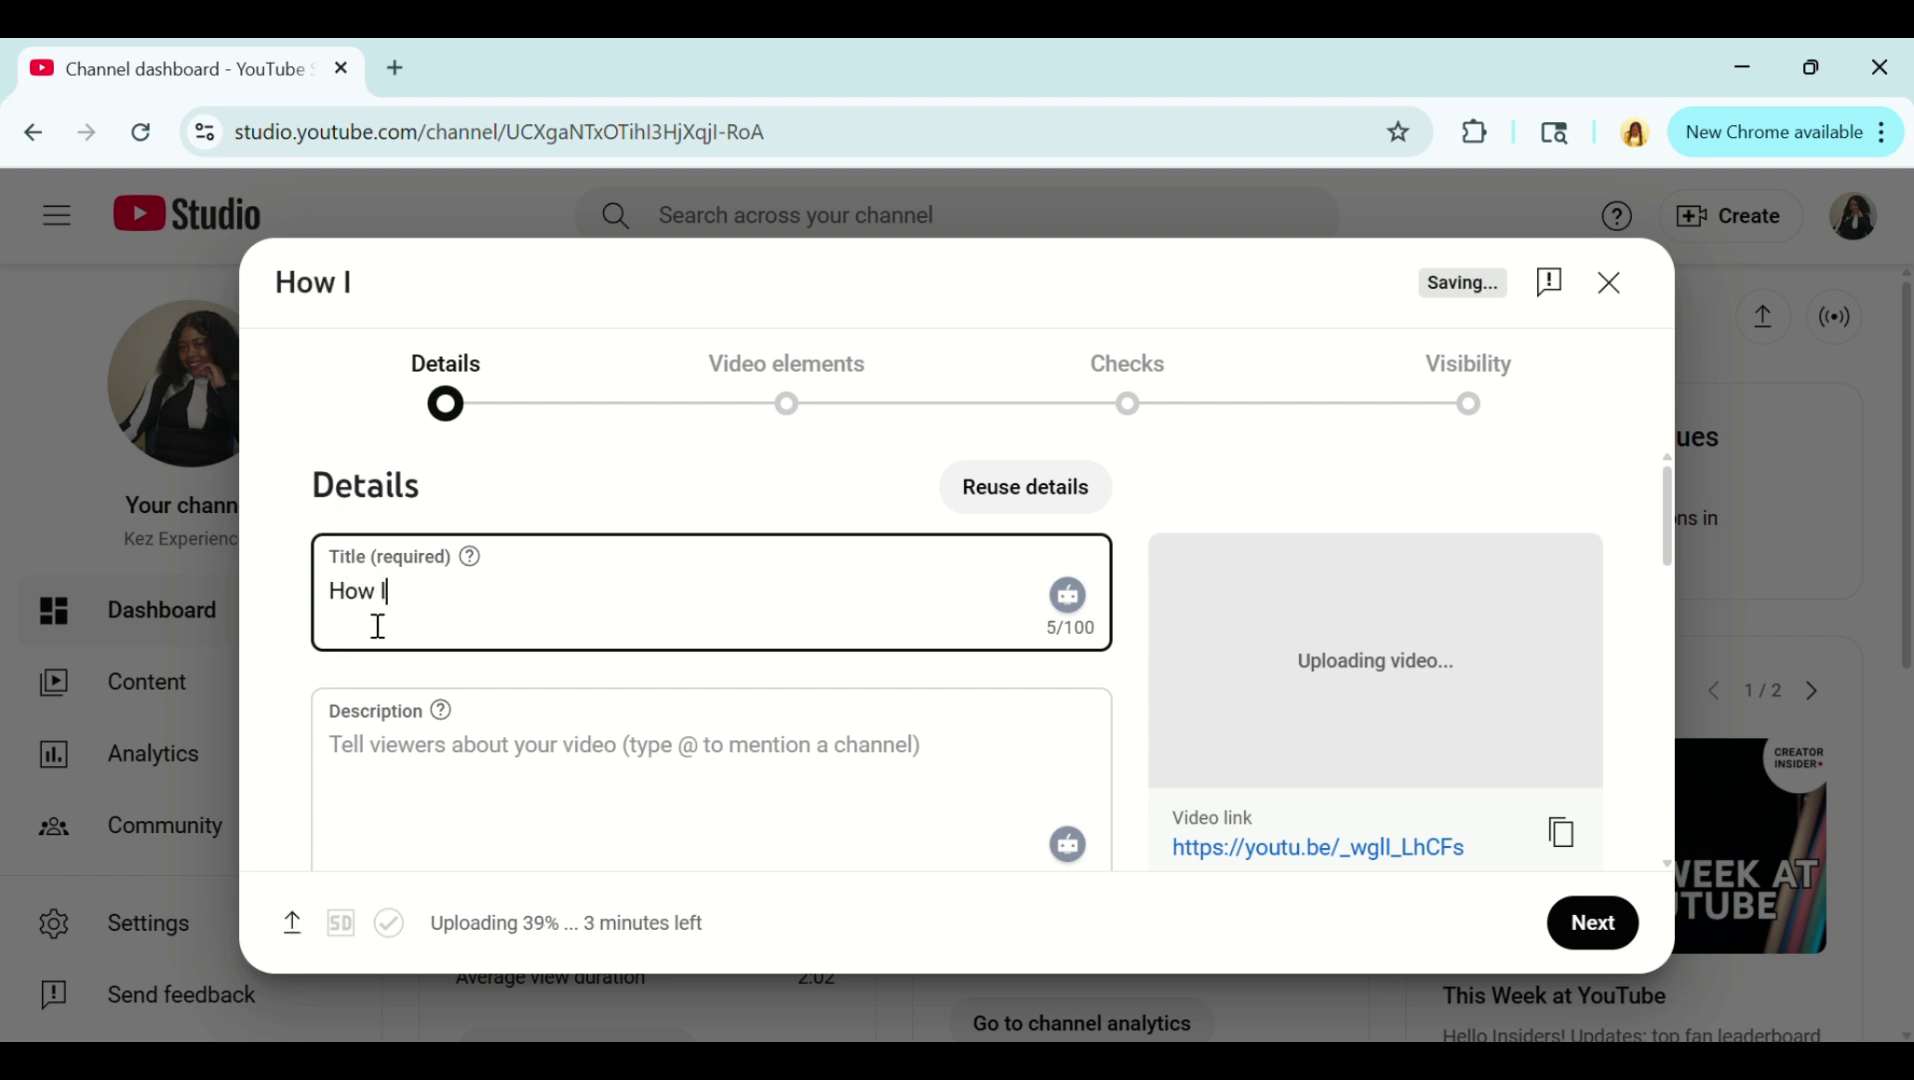
type(" got my")
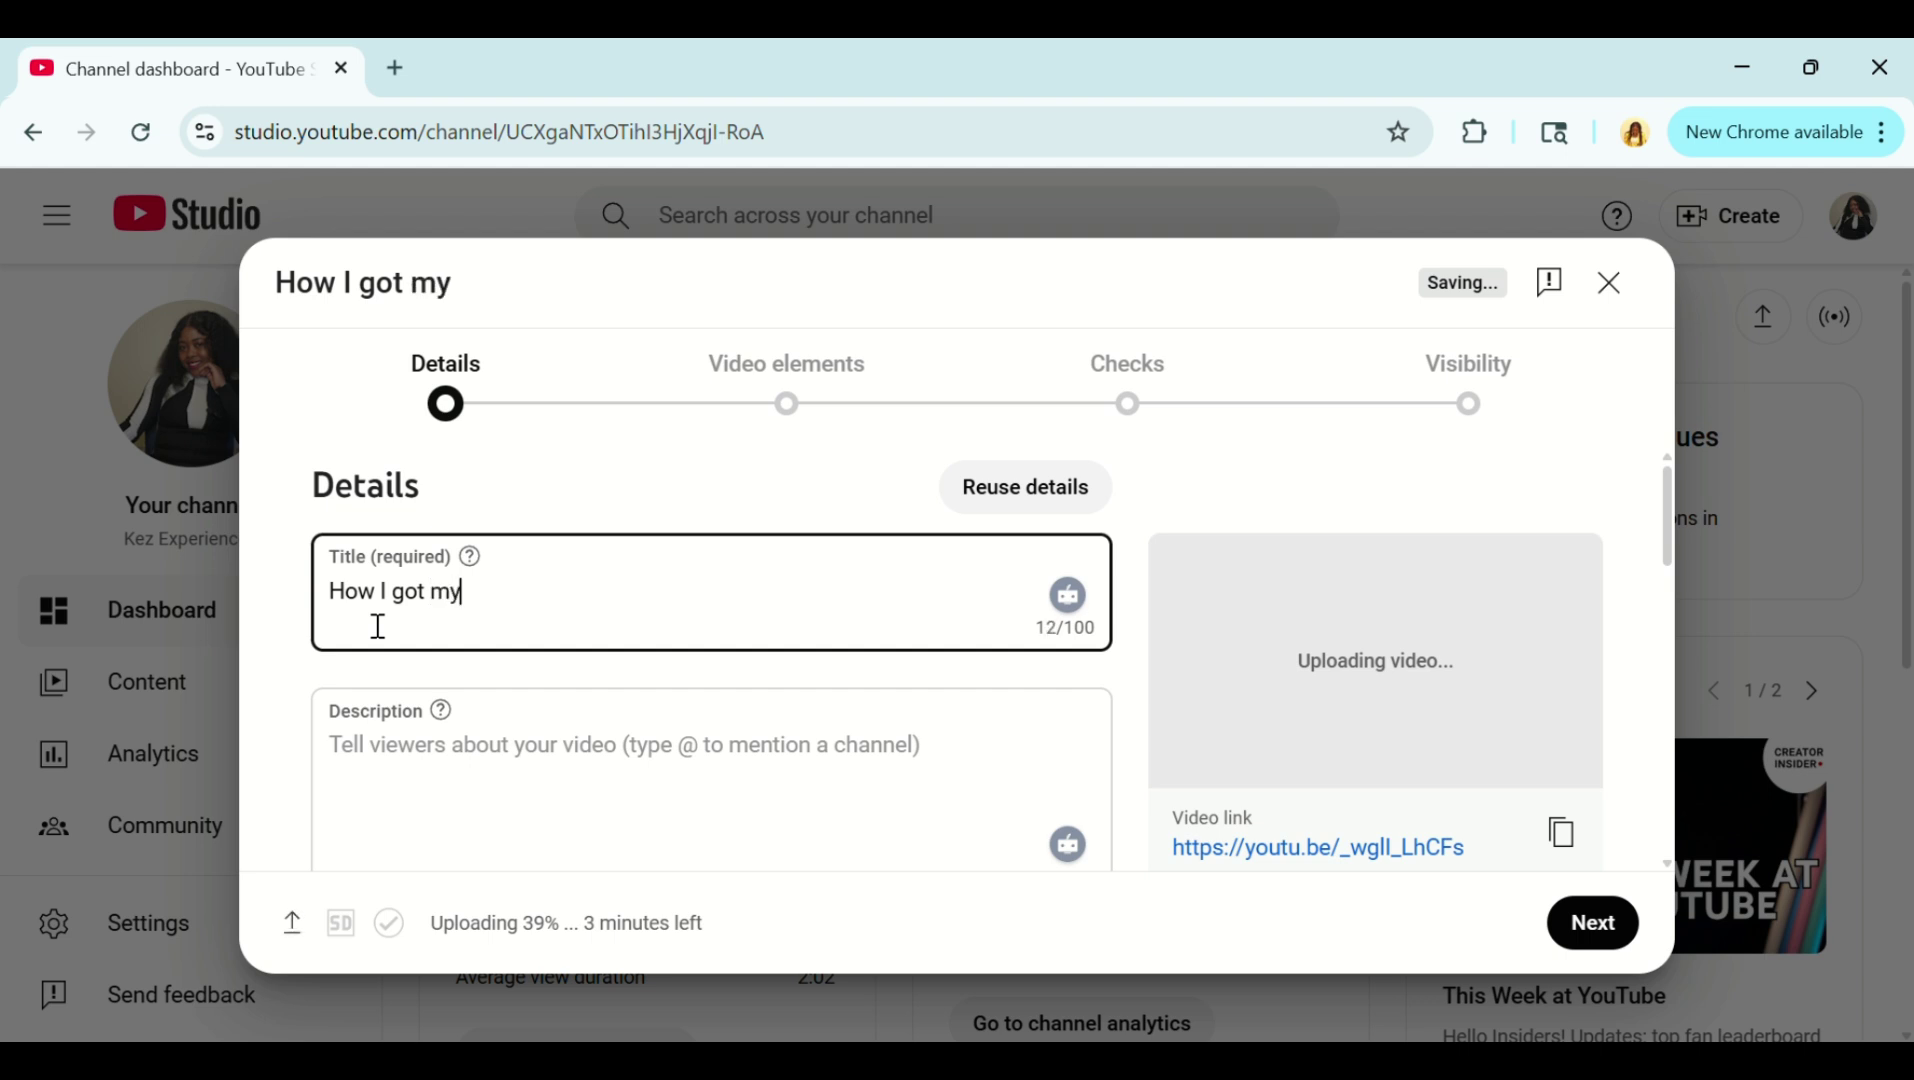
type(" subscr")
key("BackSpace")
key("BackSpace")
key("BackSpace")
key("BackSpace")
key("BackSpace")
key("BackSpace")
type("Subscri")
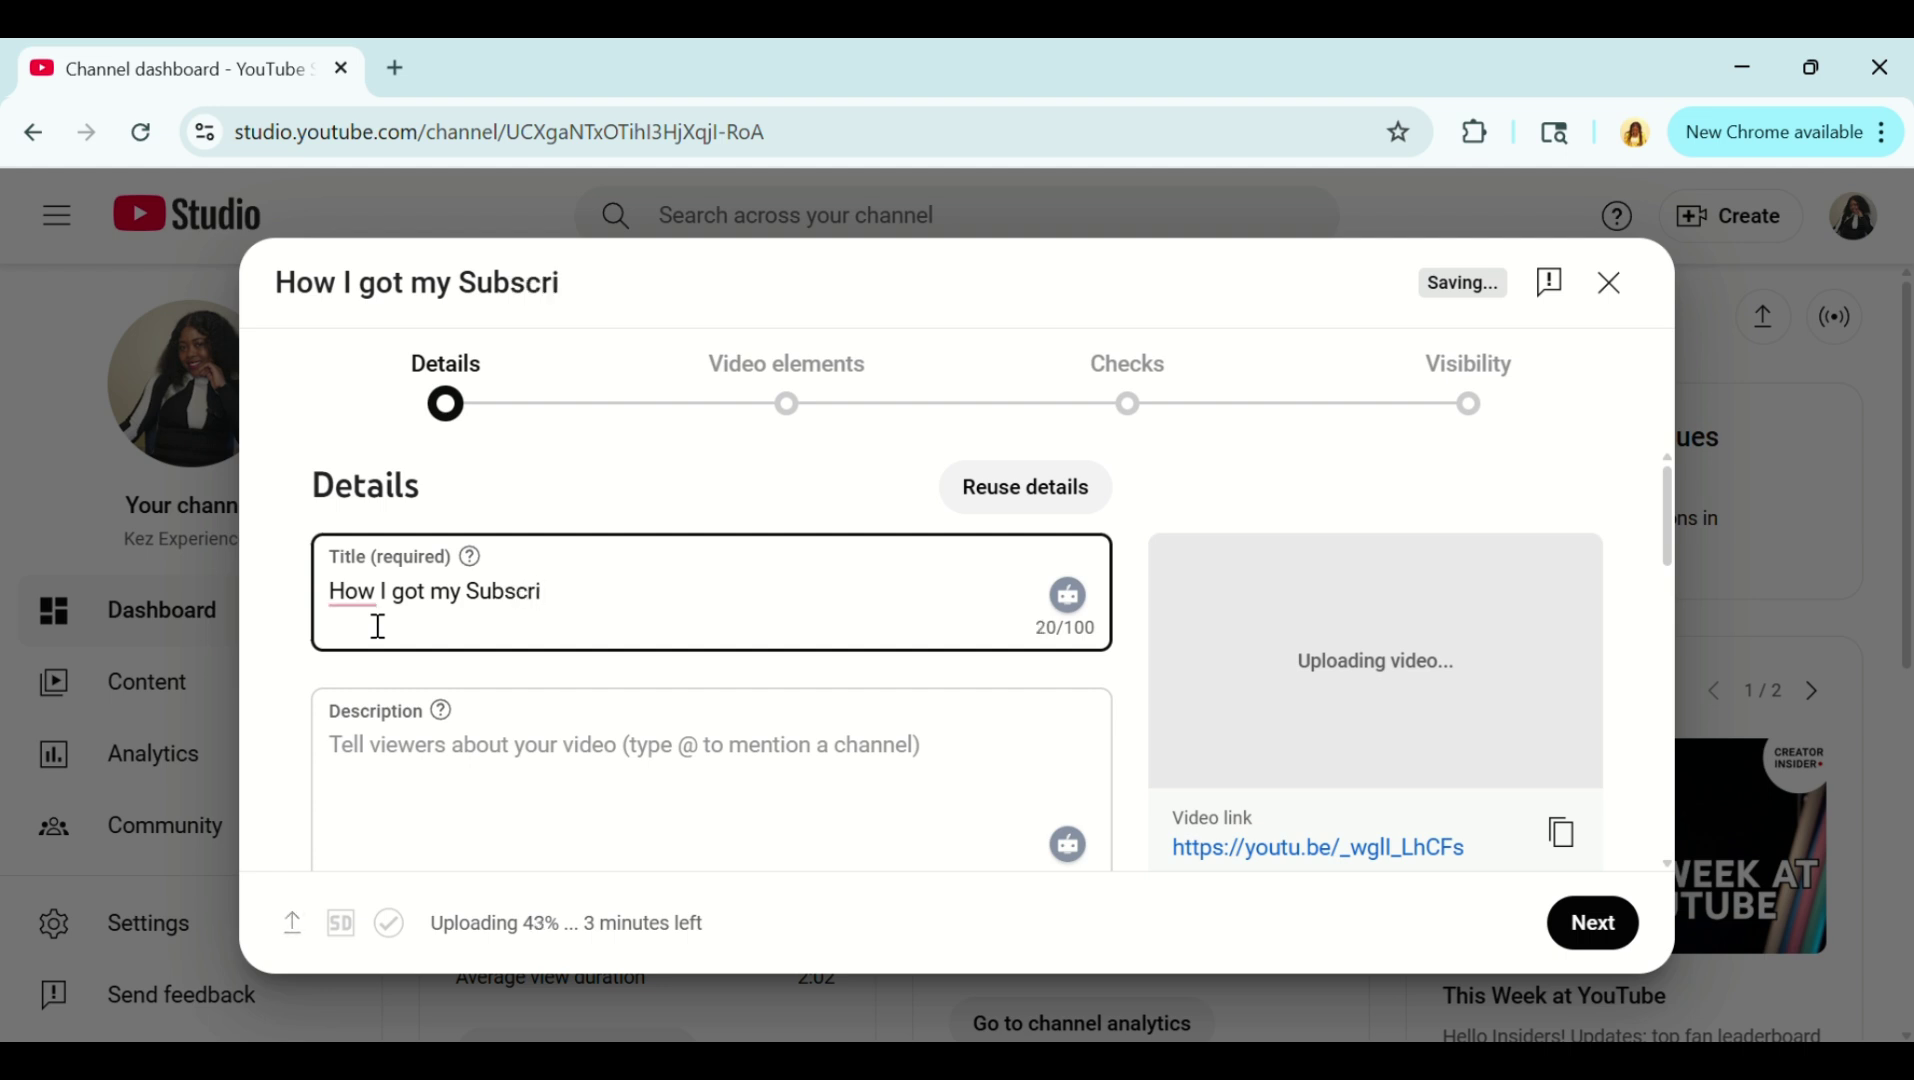
type("bers Using ")
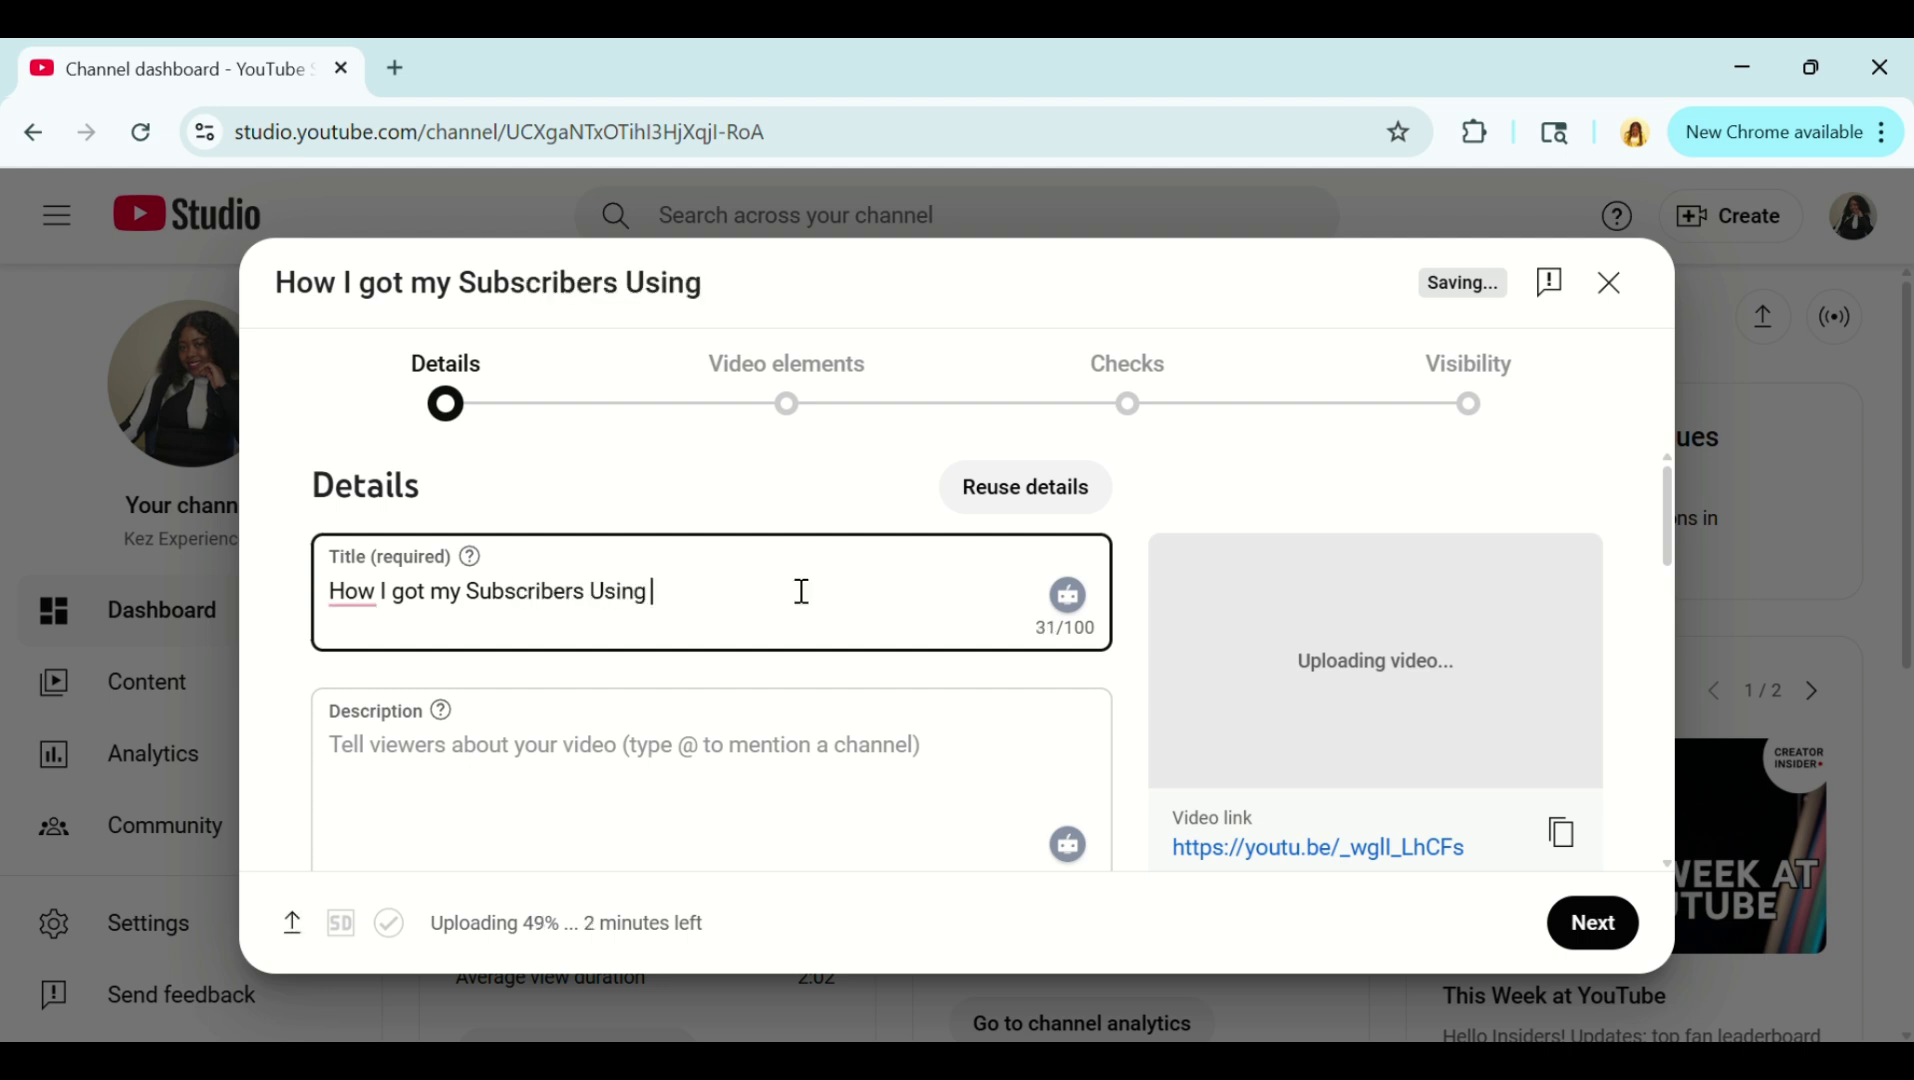
type("Youtube")
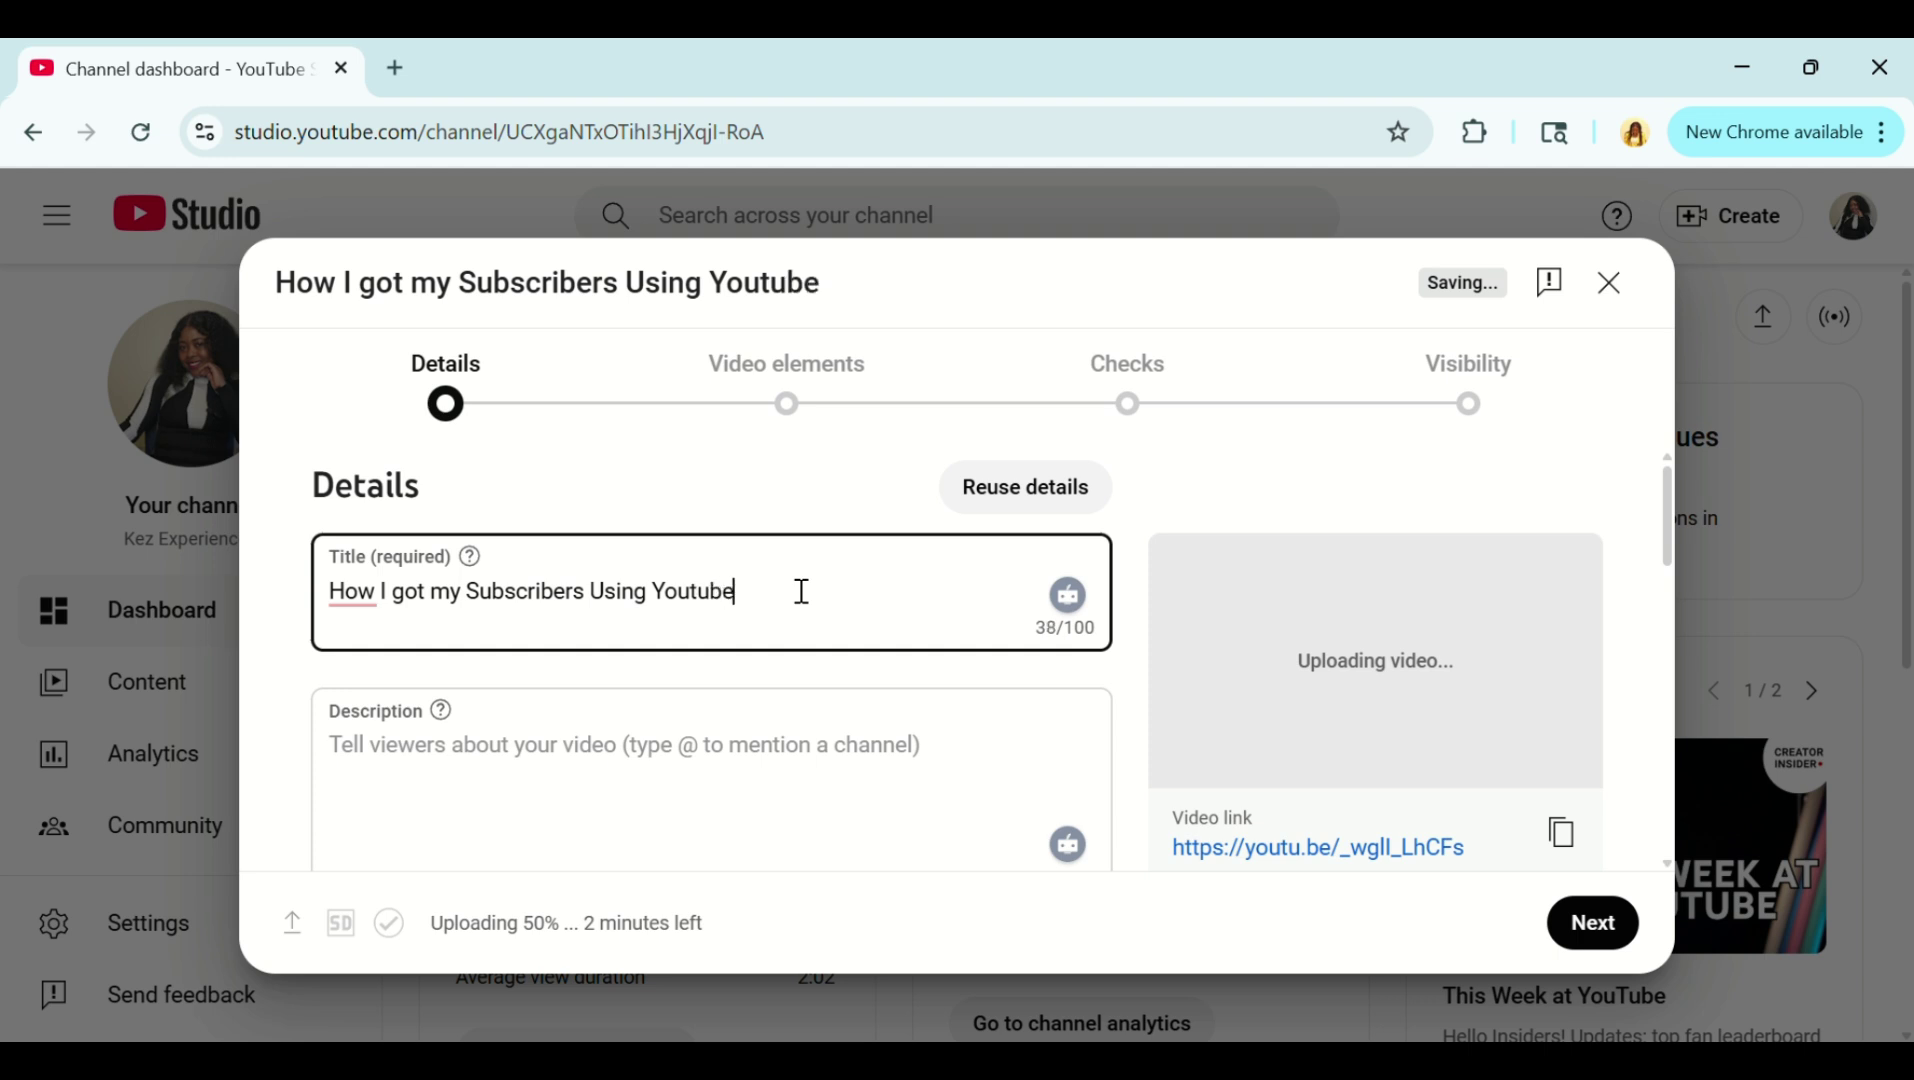
type(" Short")
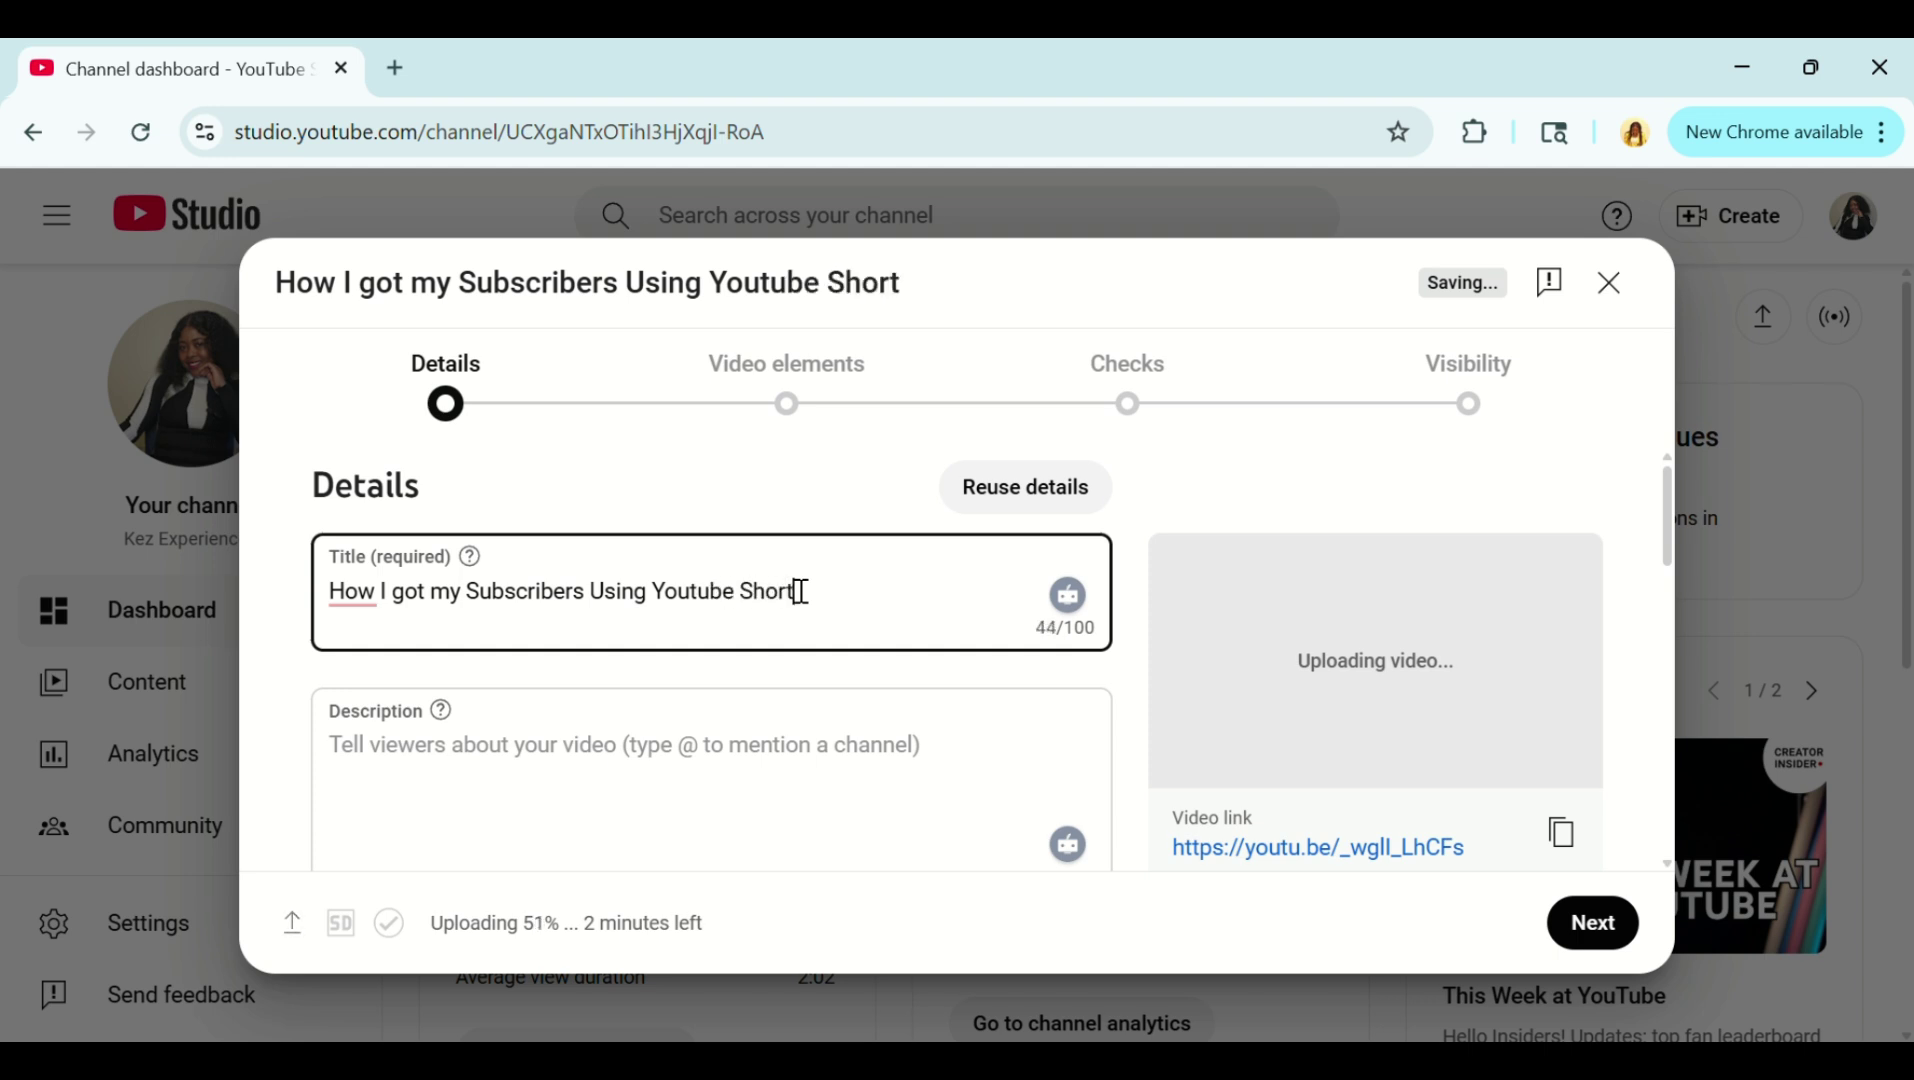
type("s.")
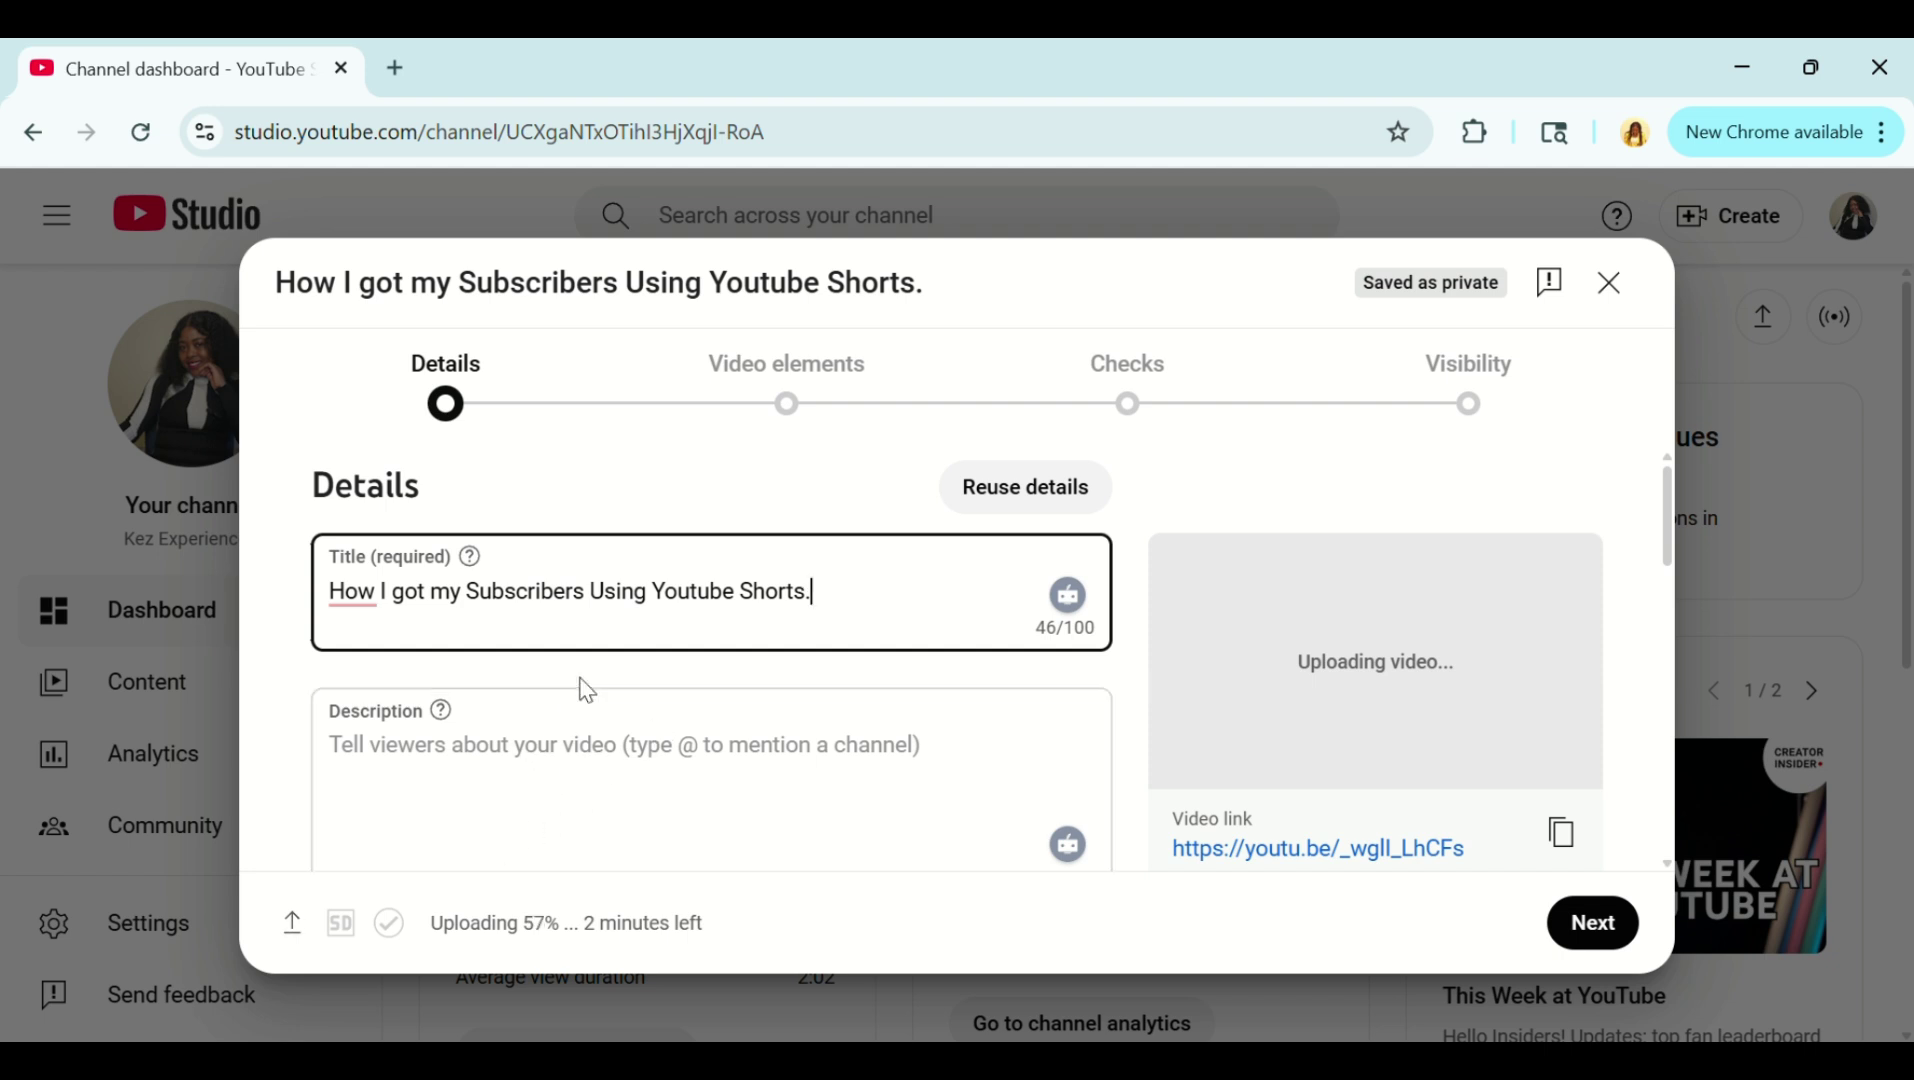
Paste the prepared description about gaining first subscribers with YouTube Shorts and set the "Just use Shorts for more subscribers" image as thumbnail
left_click(484, 798)
key("ctrl+v")
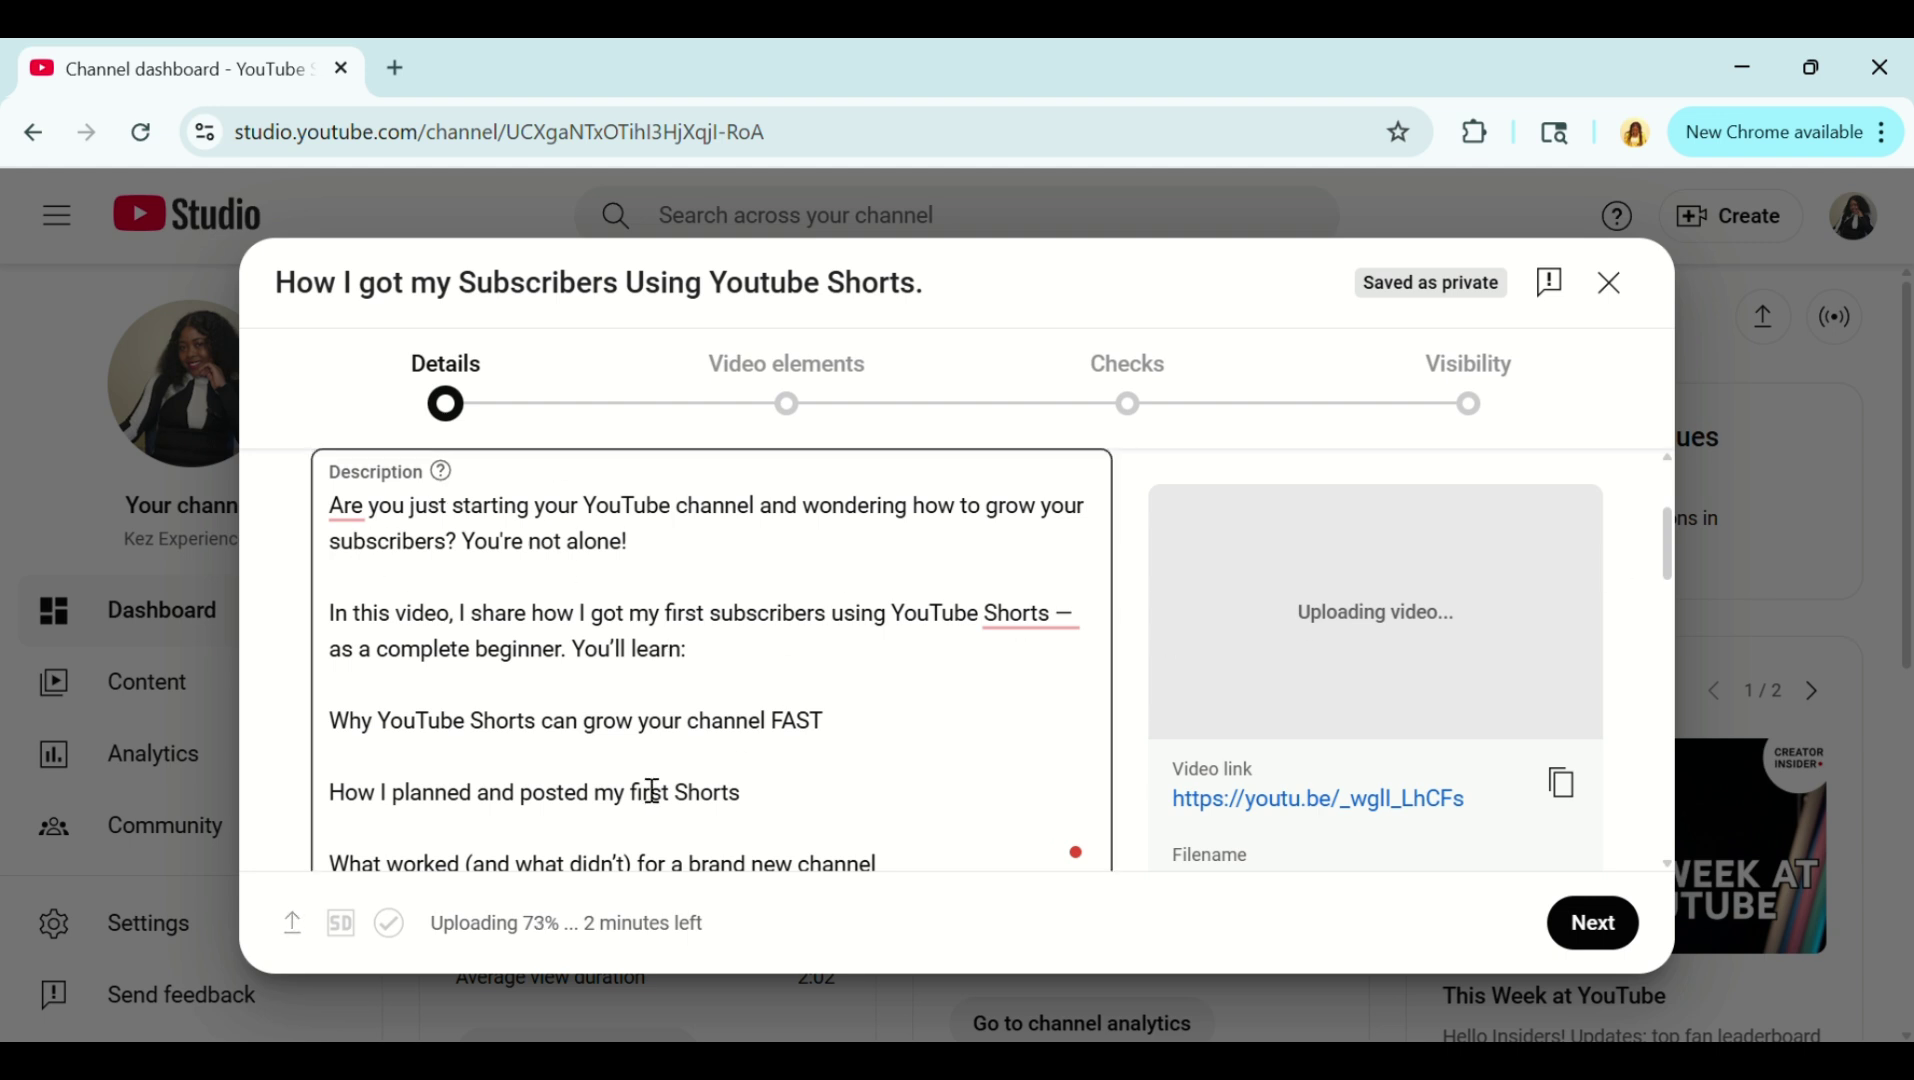
left_click_drag(1666, 546, 1618, 698)
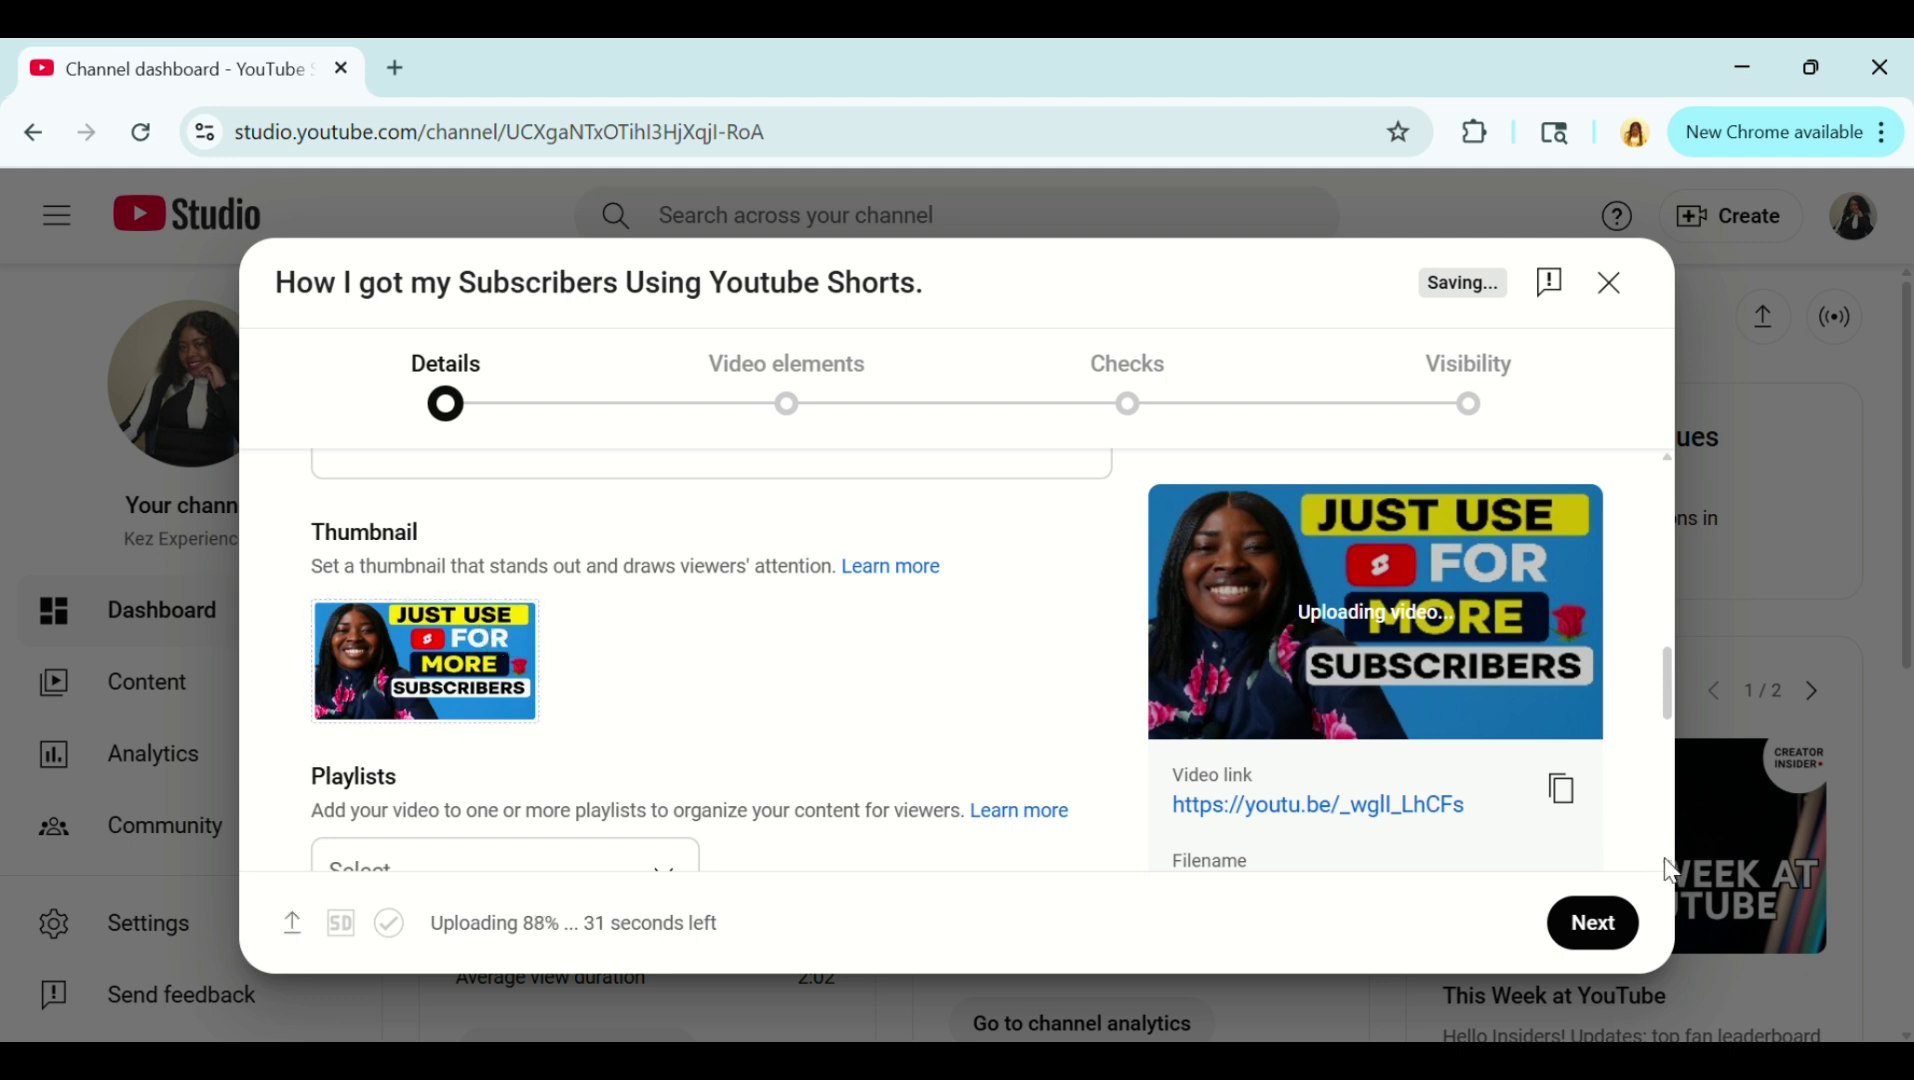
Add the video to the Kez Content playlist
scroll(1666, 862, "down", 3)
left_click(1666, 862)
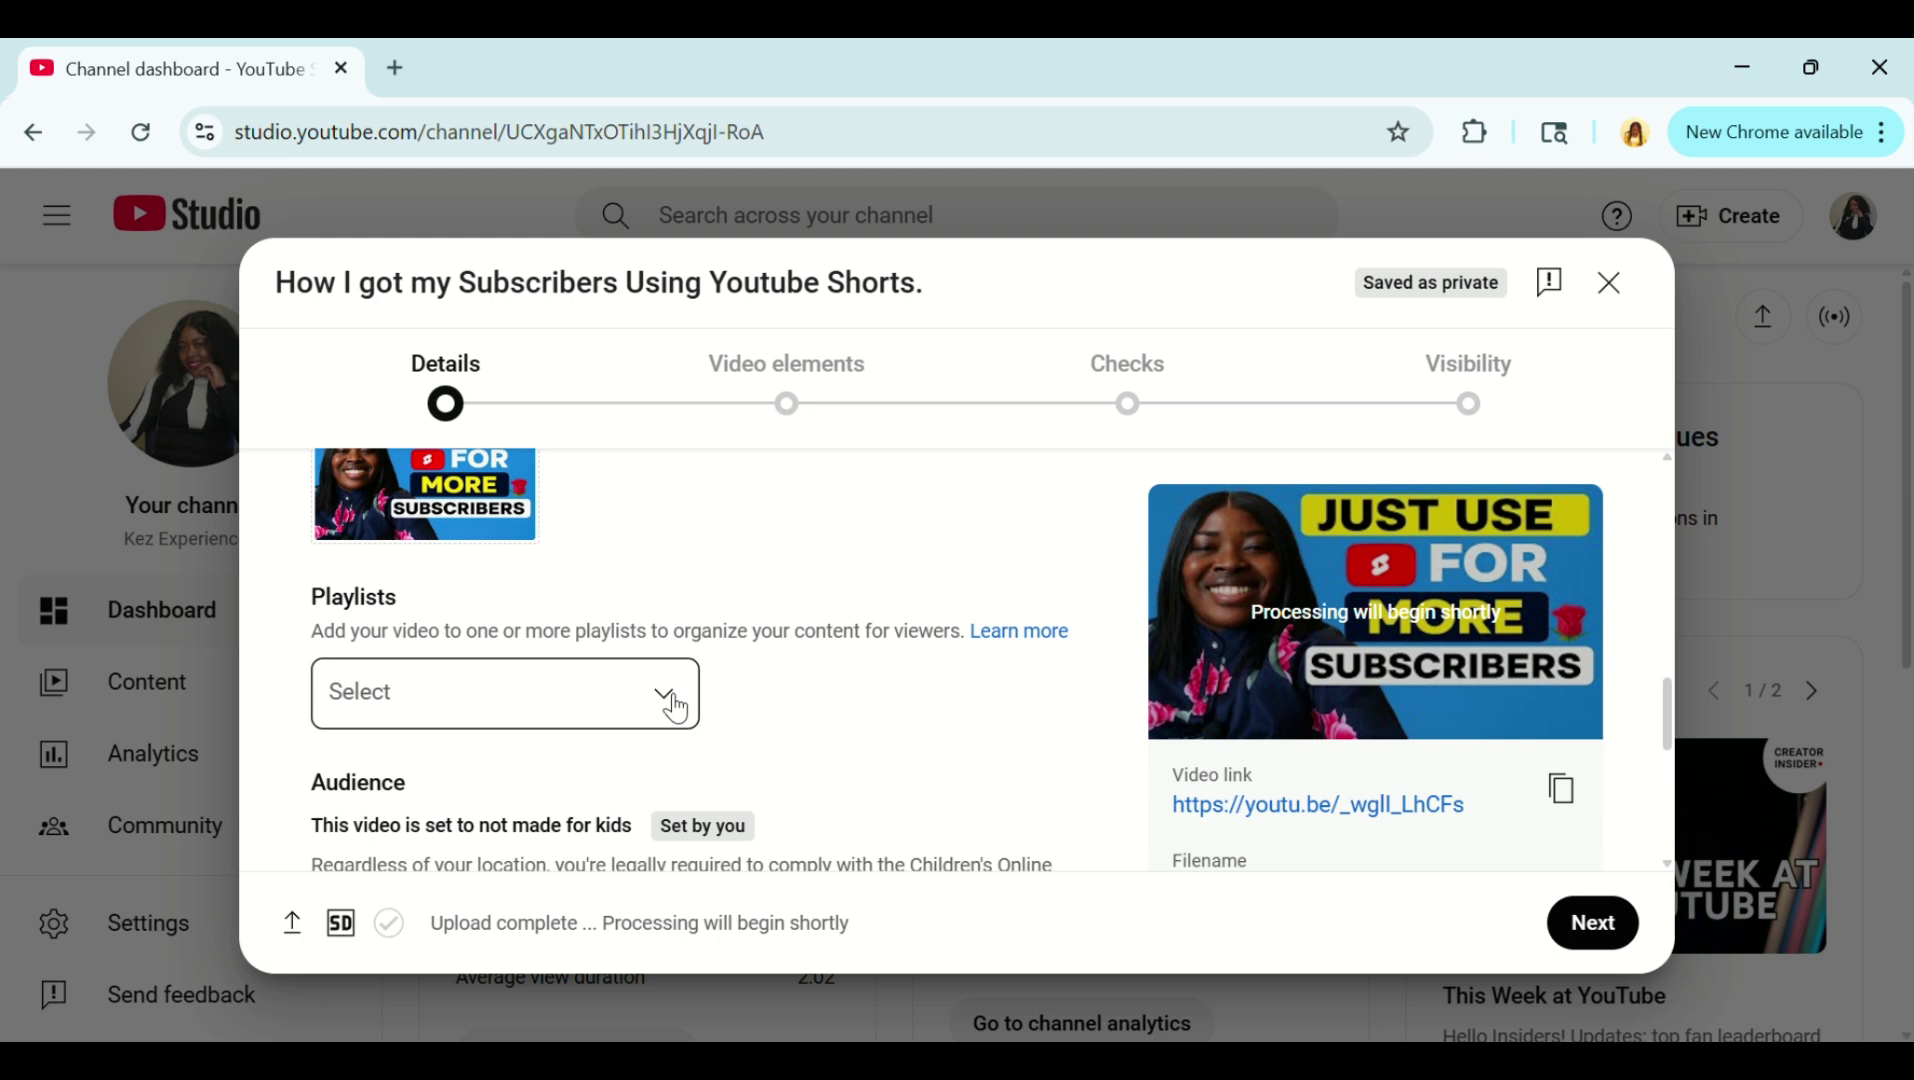
left_click(675, 706)
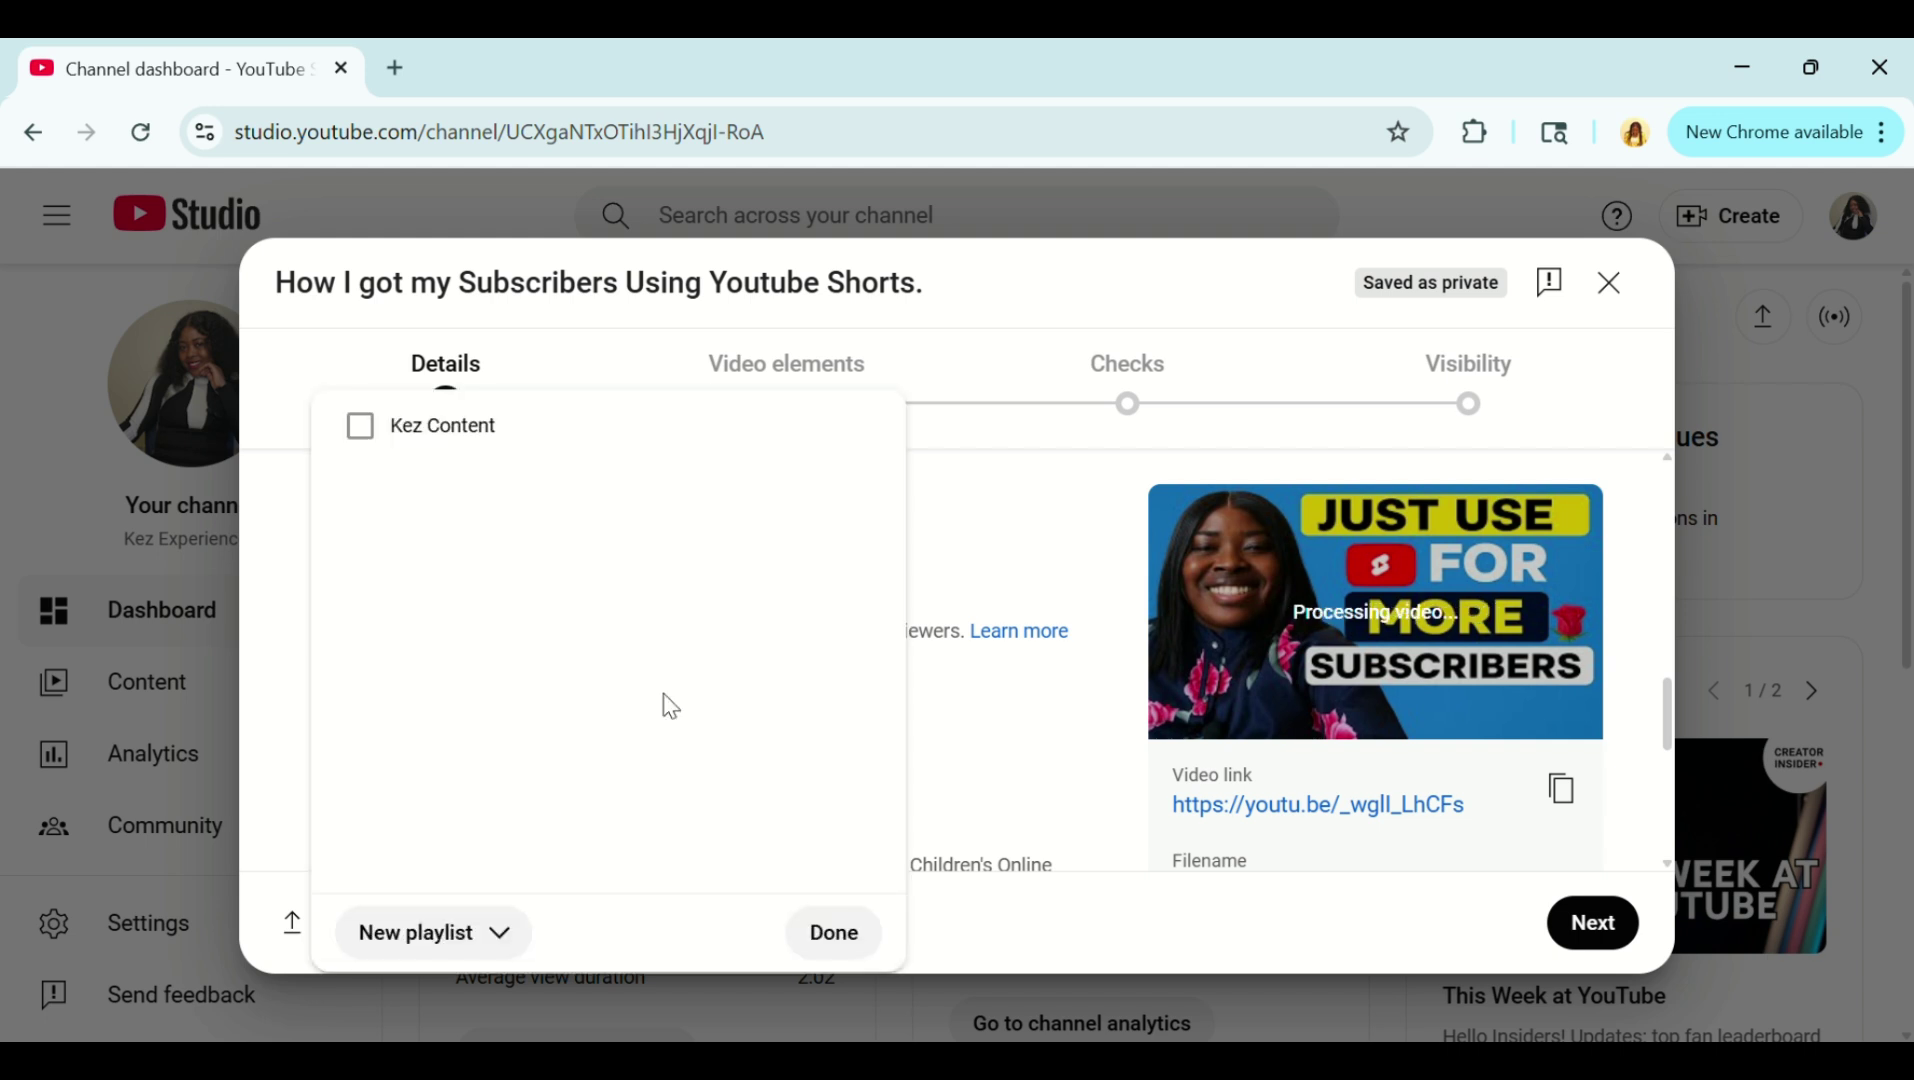
left_click(372, 434)
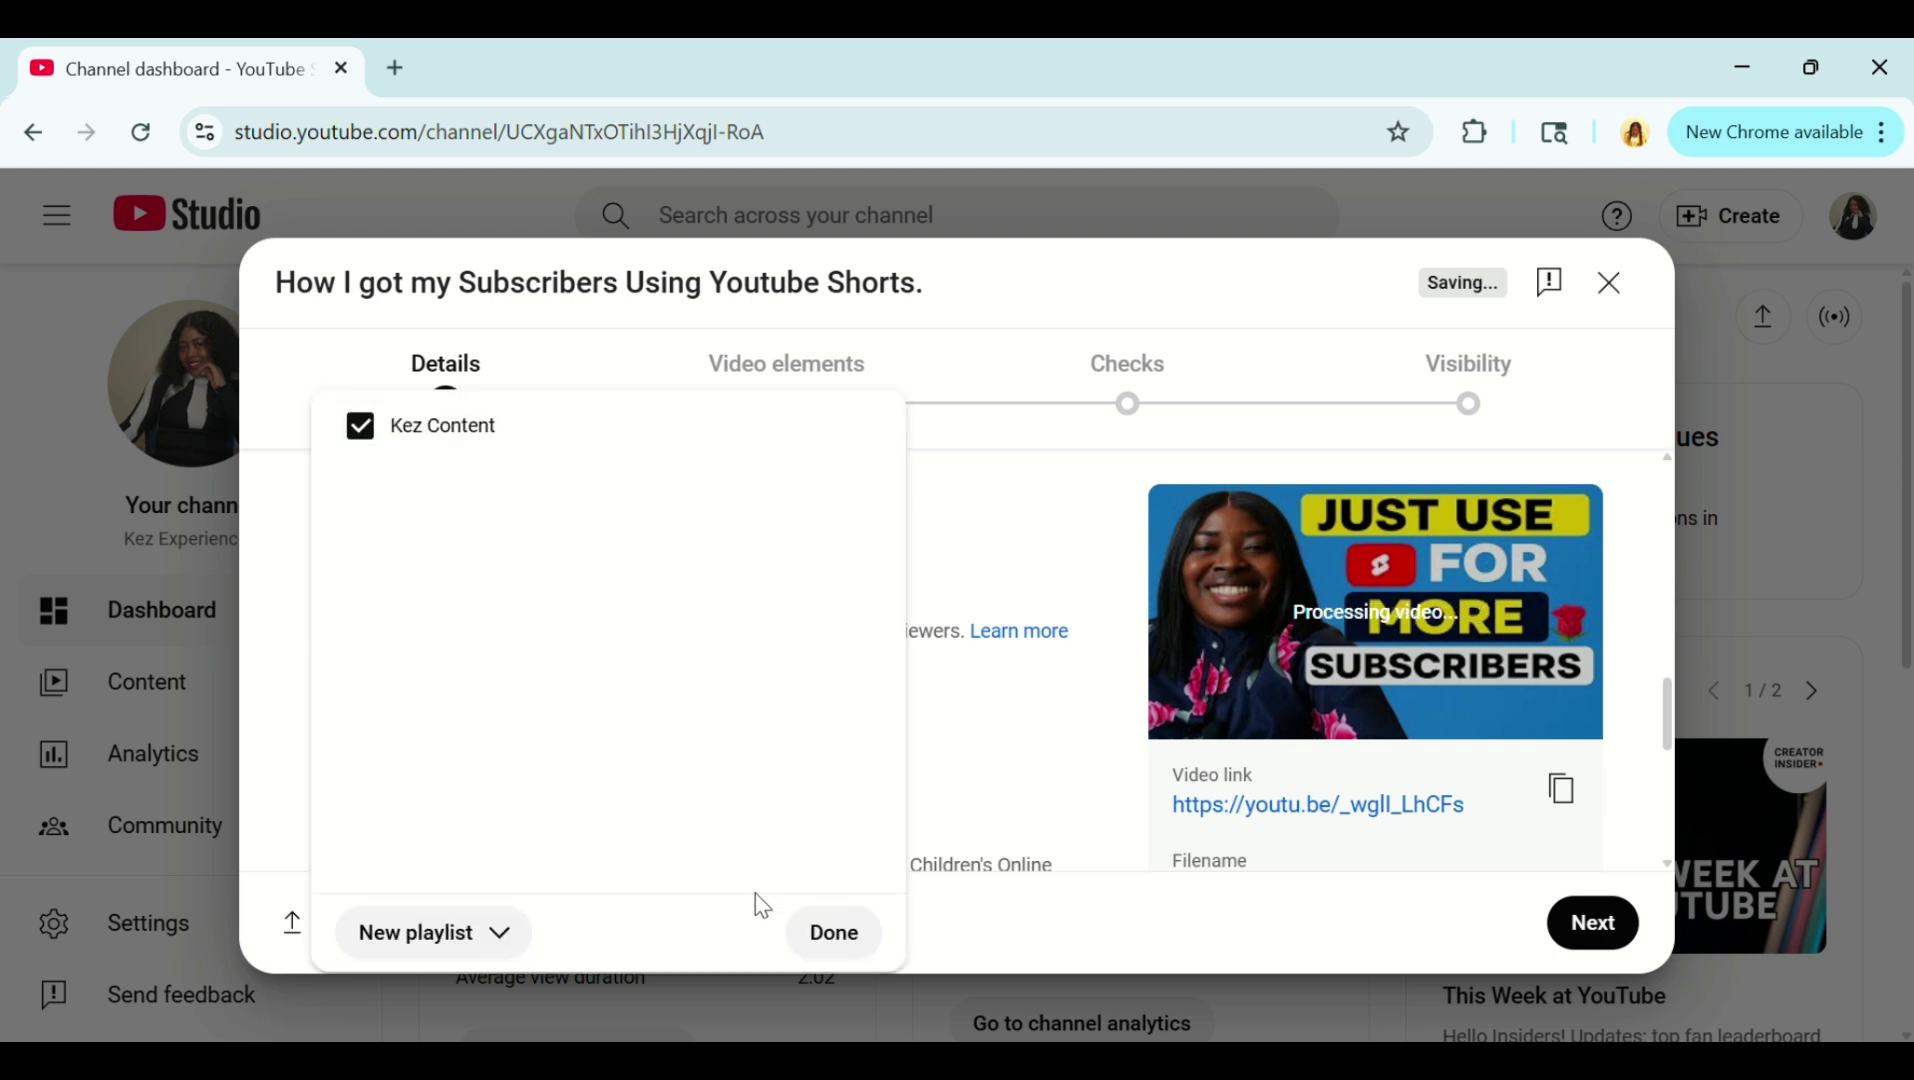
left_click(840, 937)
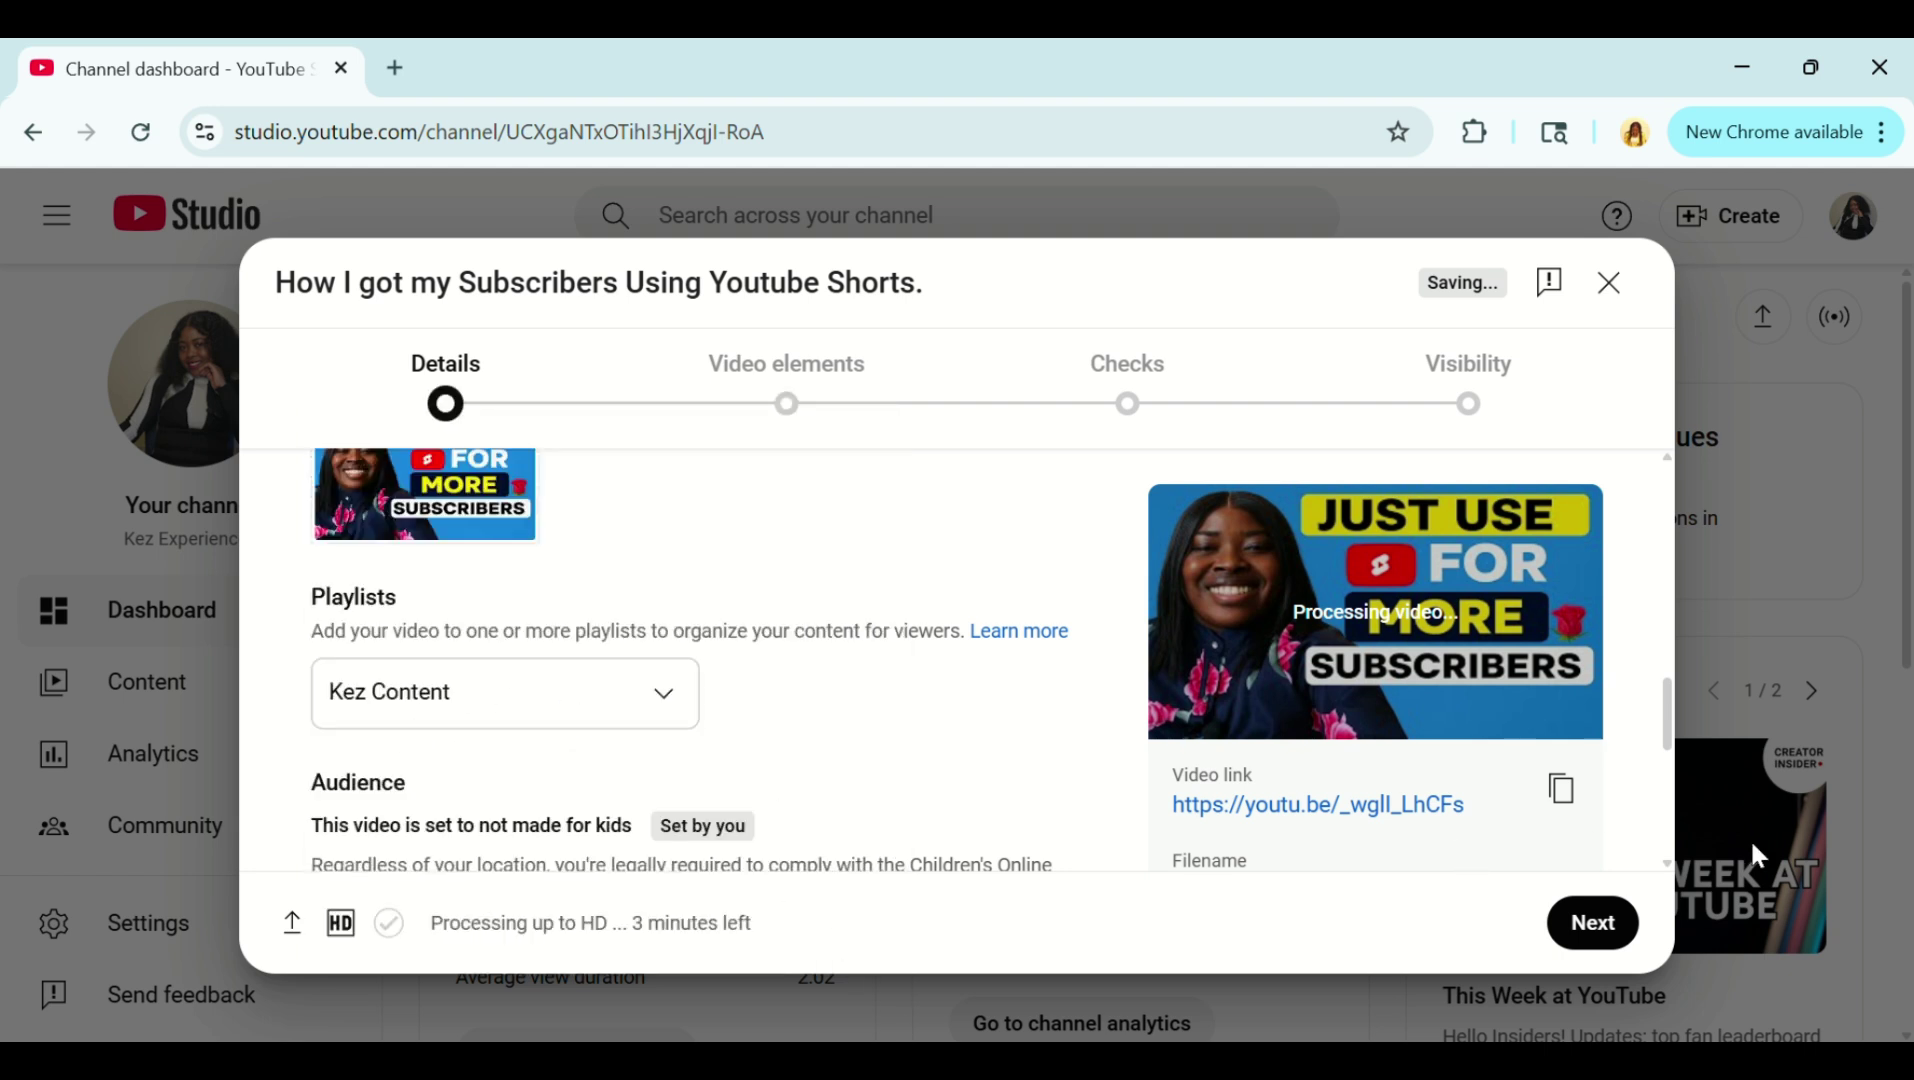
Expand the additional video details below the audience setting and answer No to the altered content question
scroll(1675, 868, "down", 4)
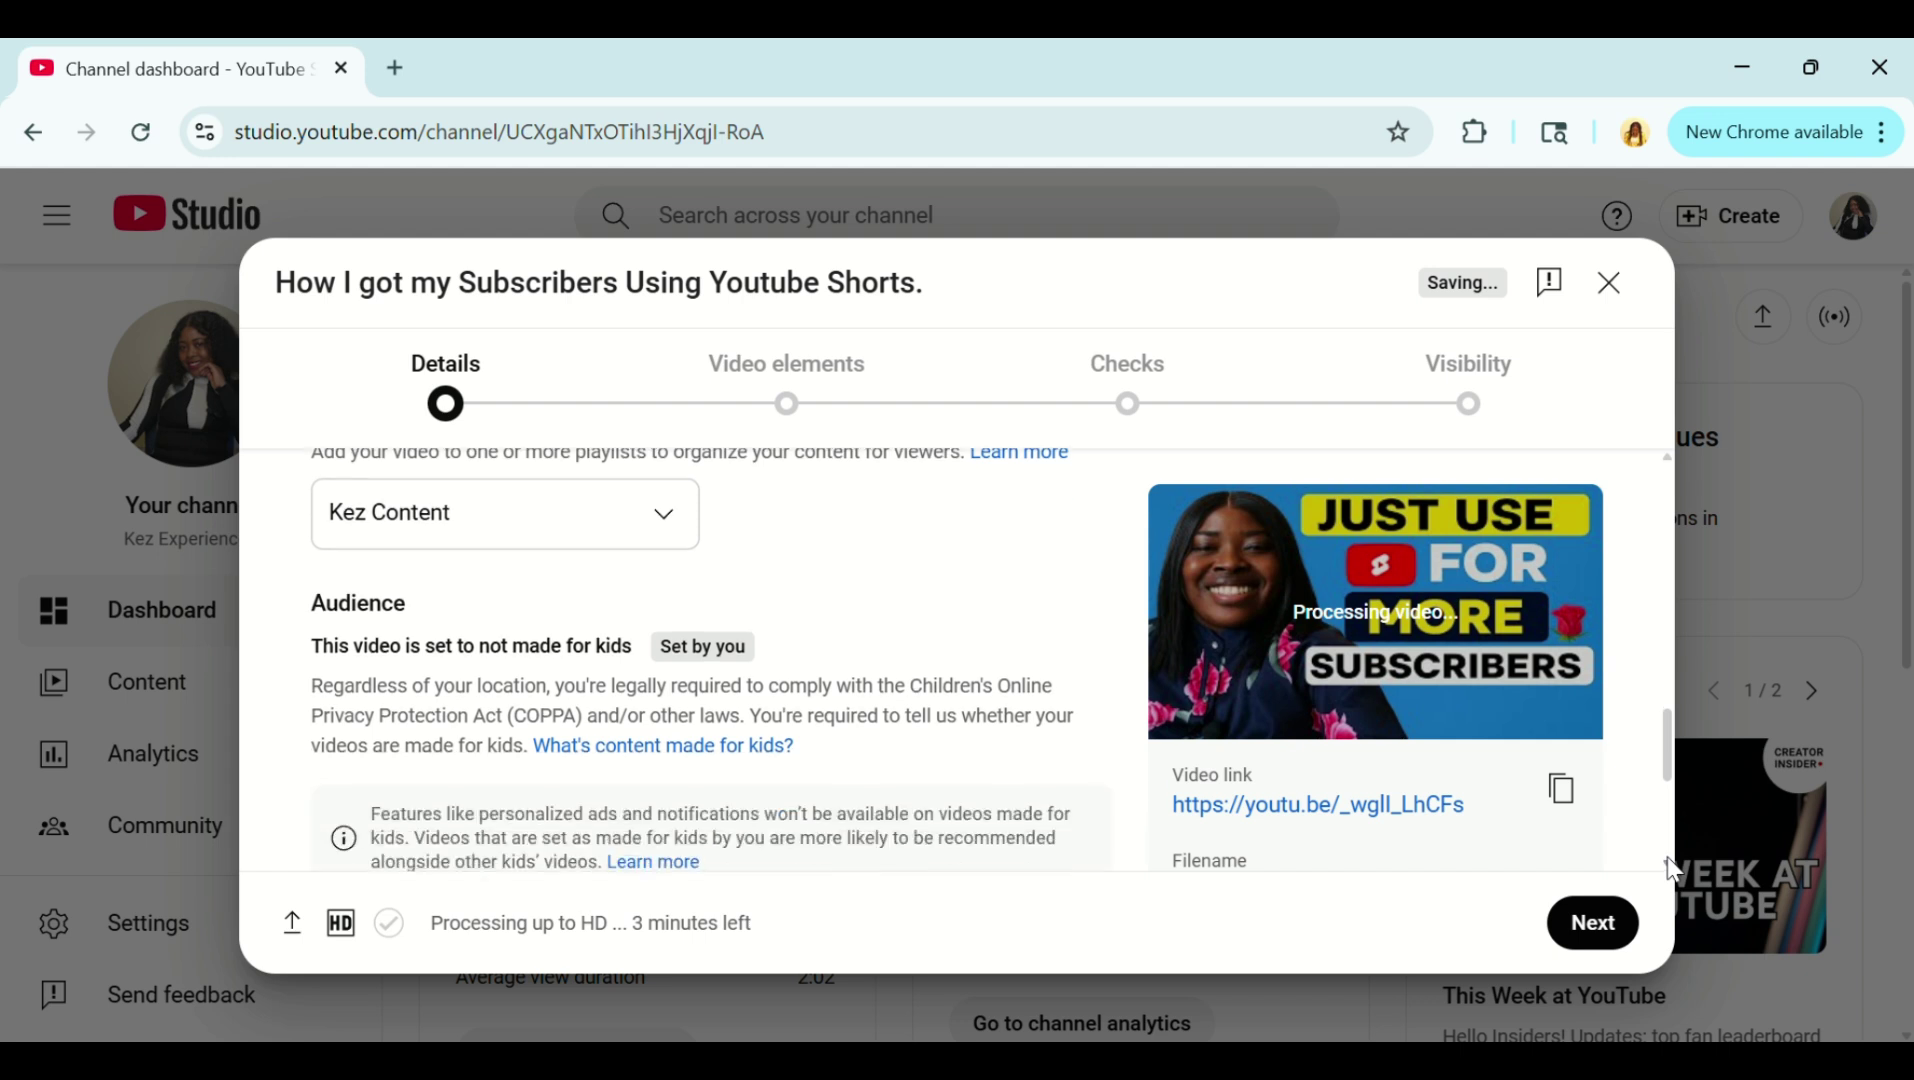
scroll(1672, 868, "down", 1)
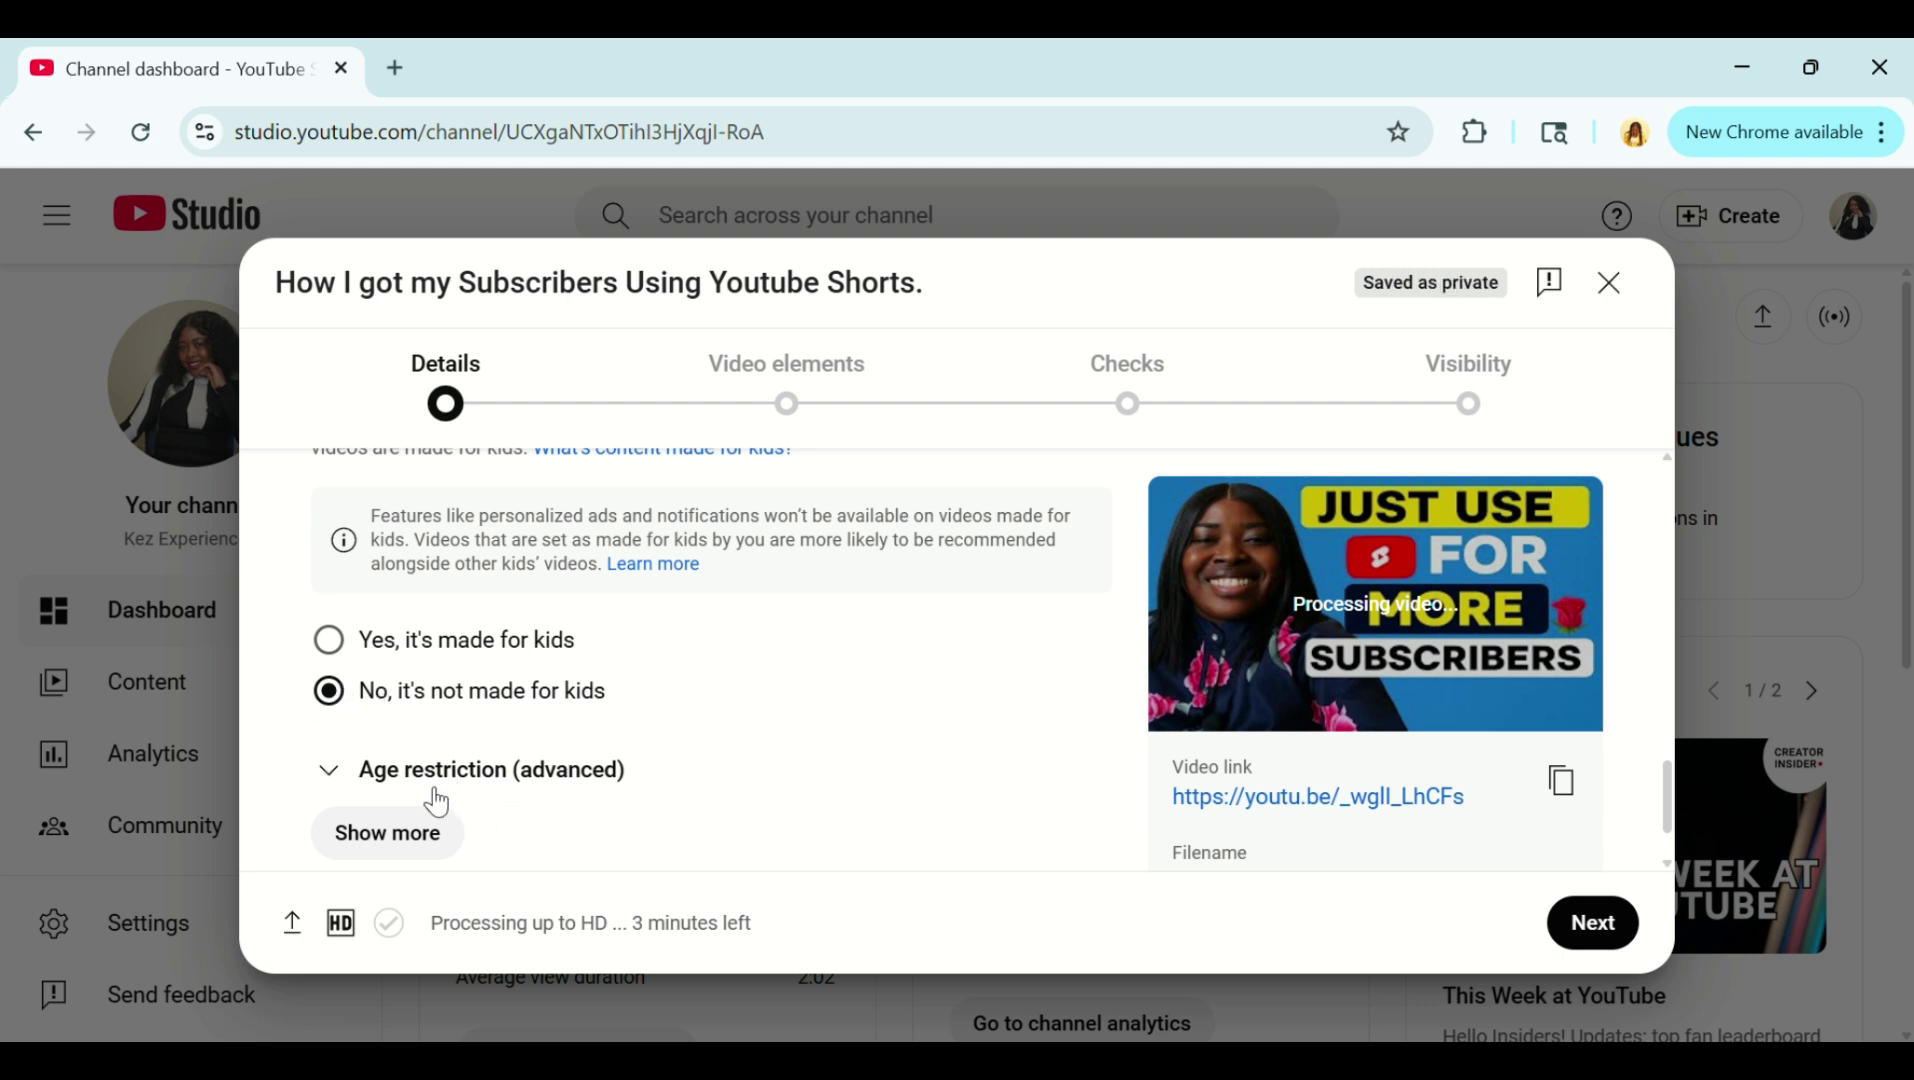
left_click(400, 832)
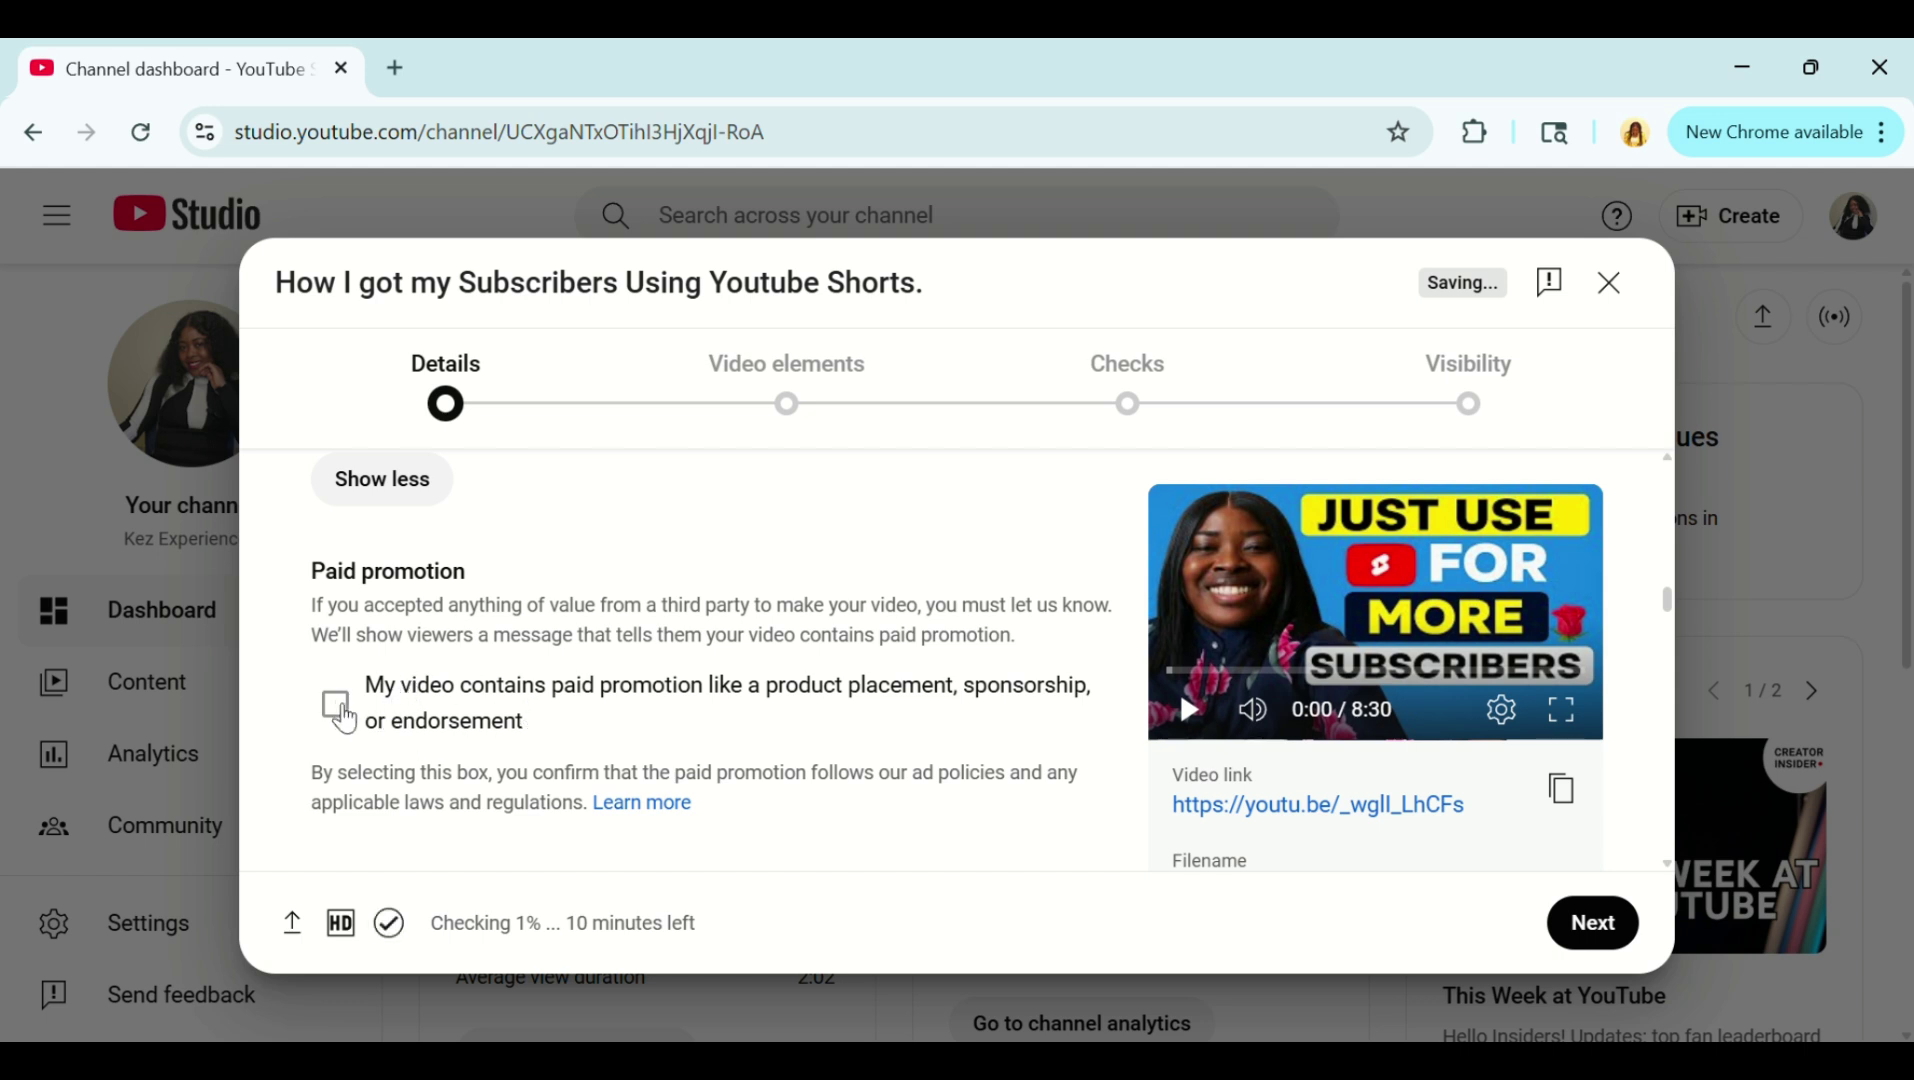
scroll(1660, 845, "down", 4)
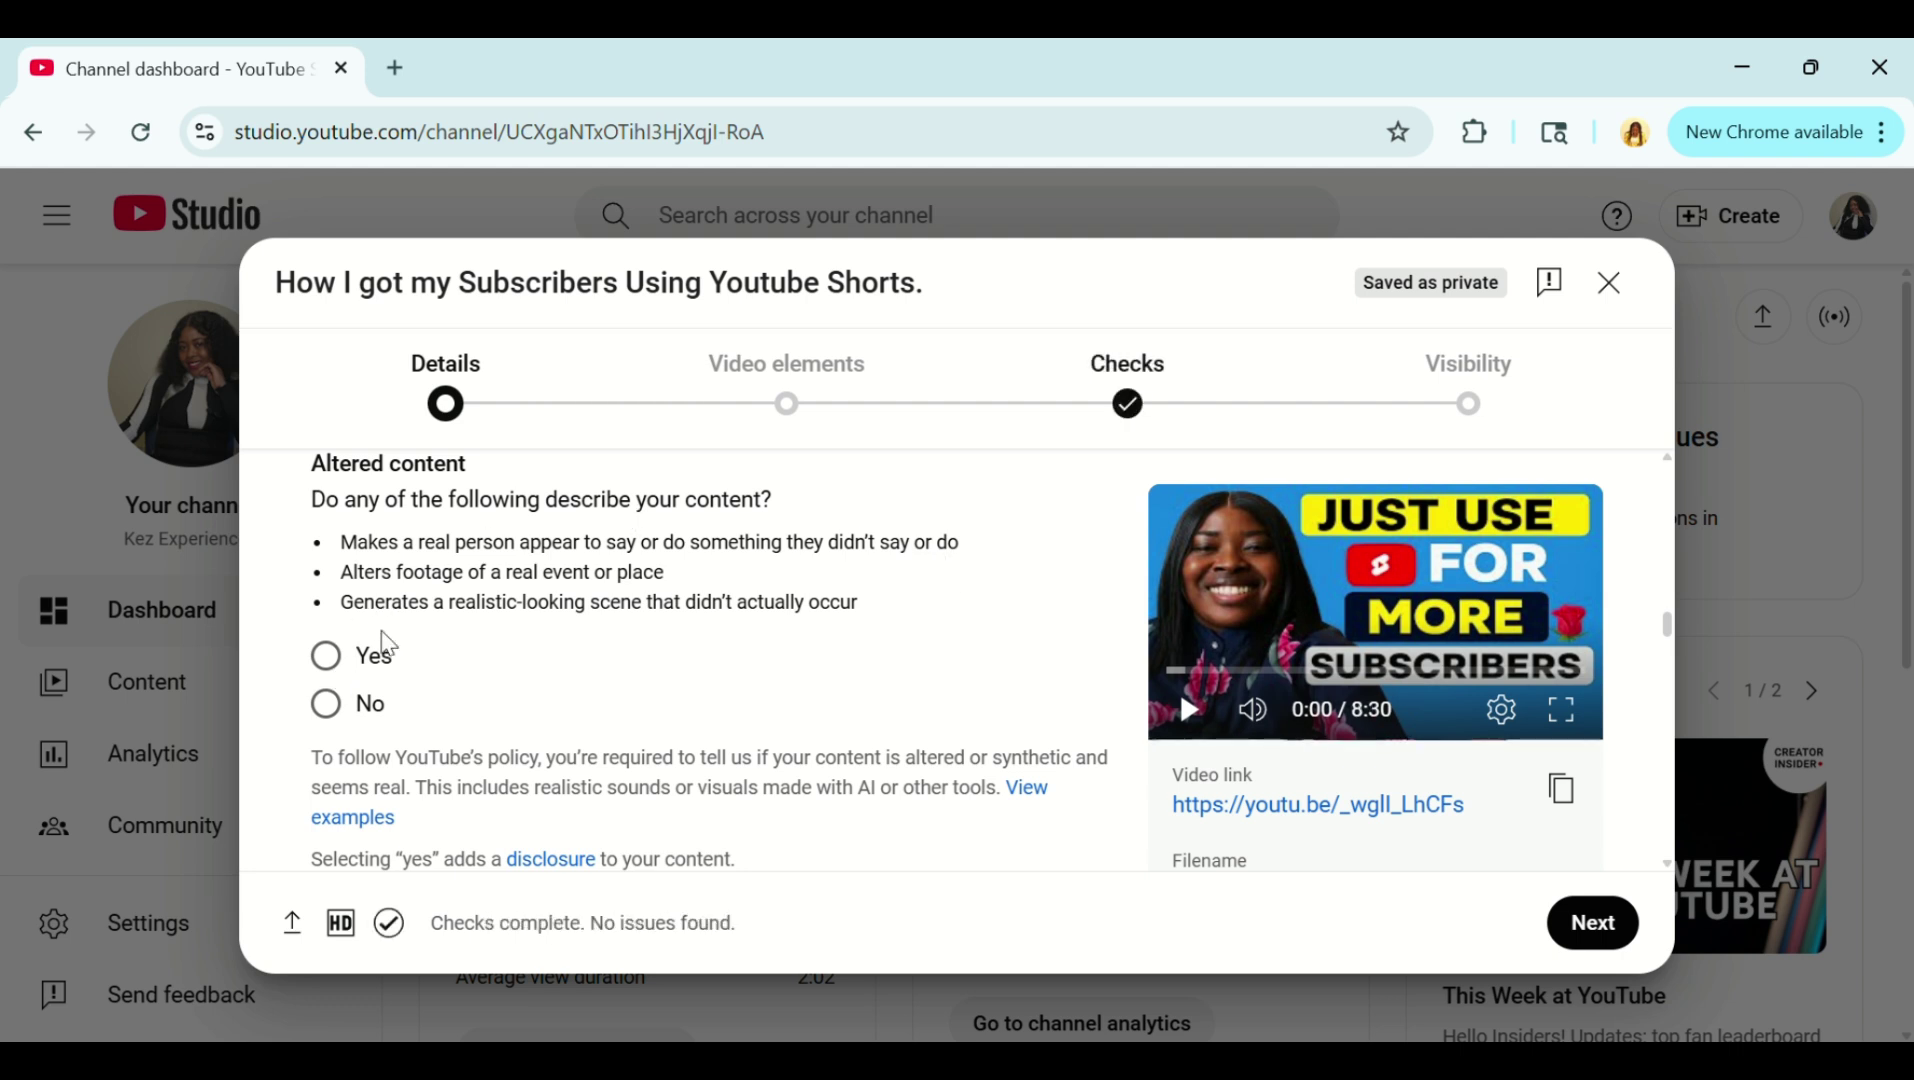
left_click(325, 704)
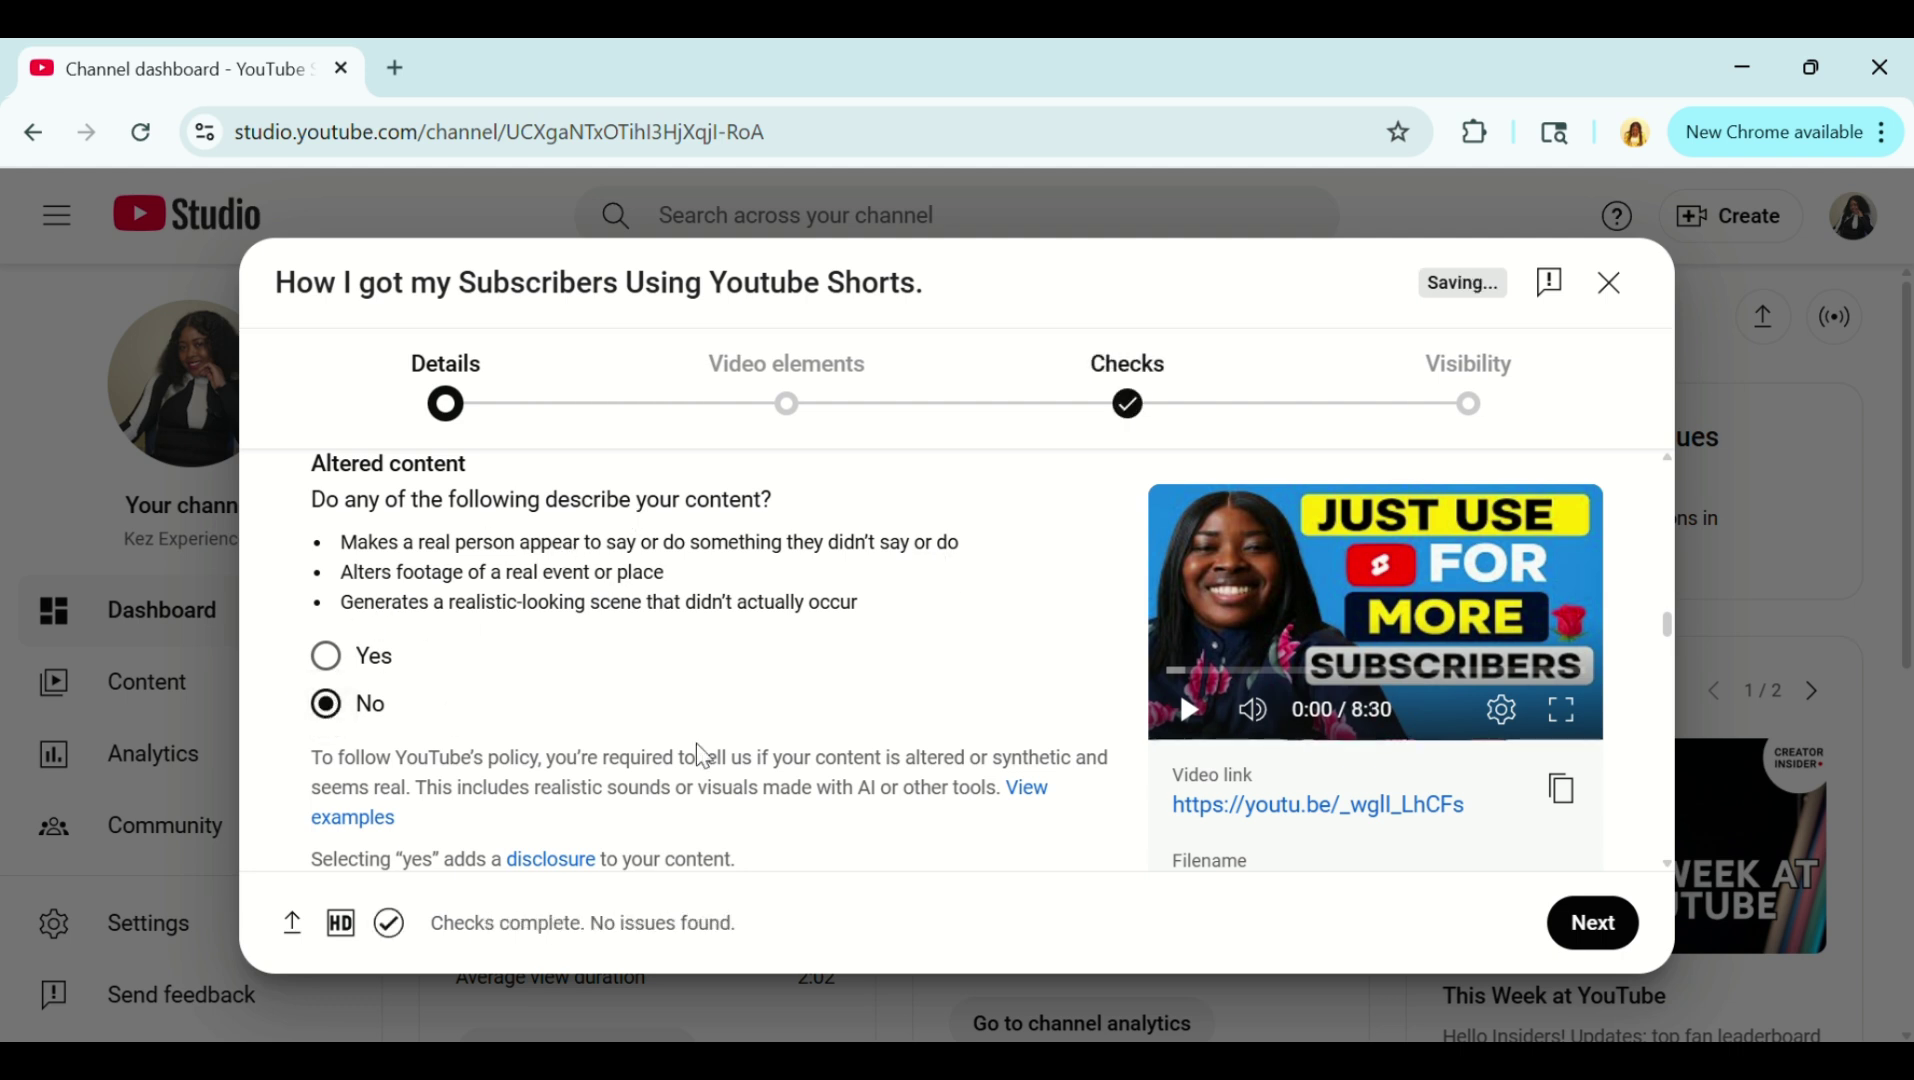
Replace the existing tags with Short, how to get subscribers on youtube, youtube shorts tutorial, youtube shorts strategy, grow youtube channel 2025 and similar ones
scroll(362, 507, "down", 5)
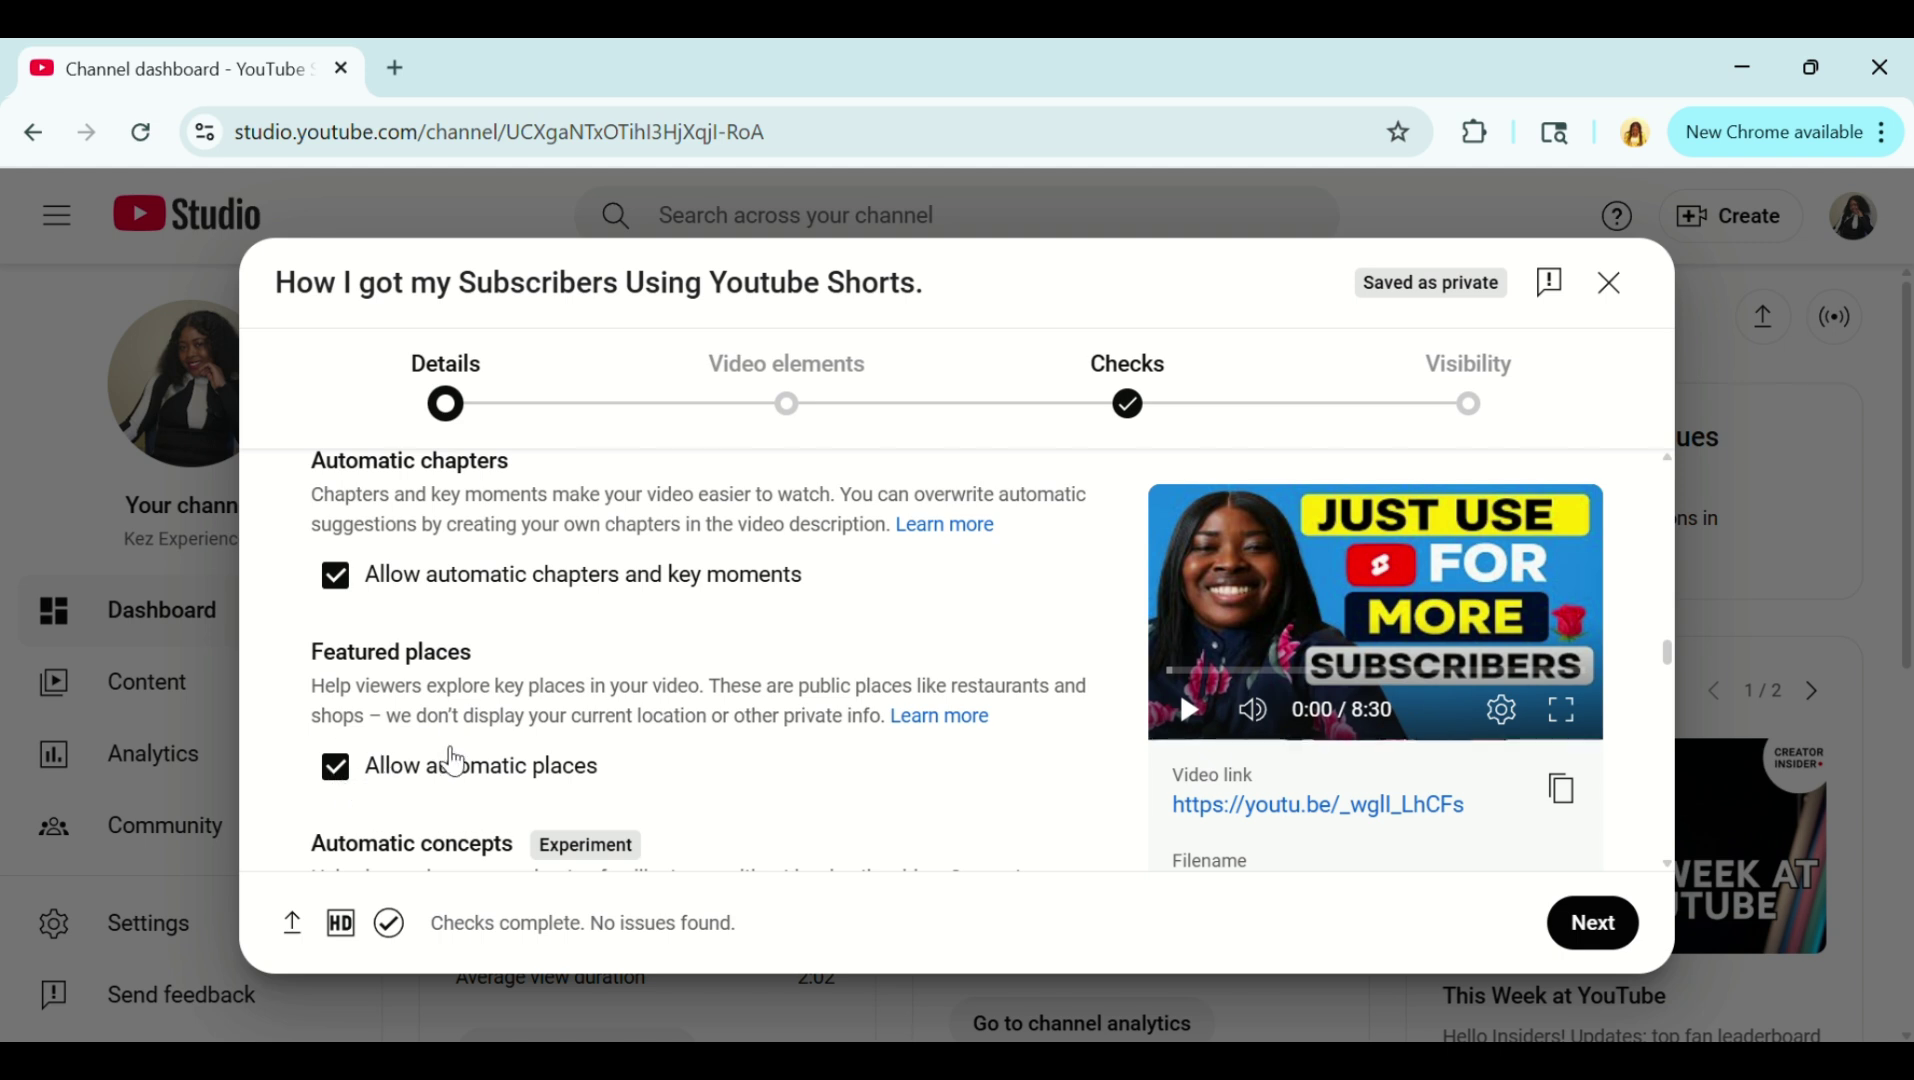
scroll(455, 762, "down", 3)
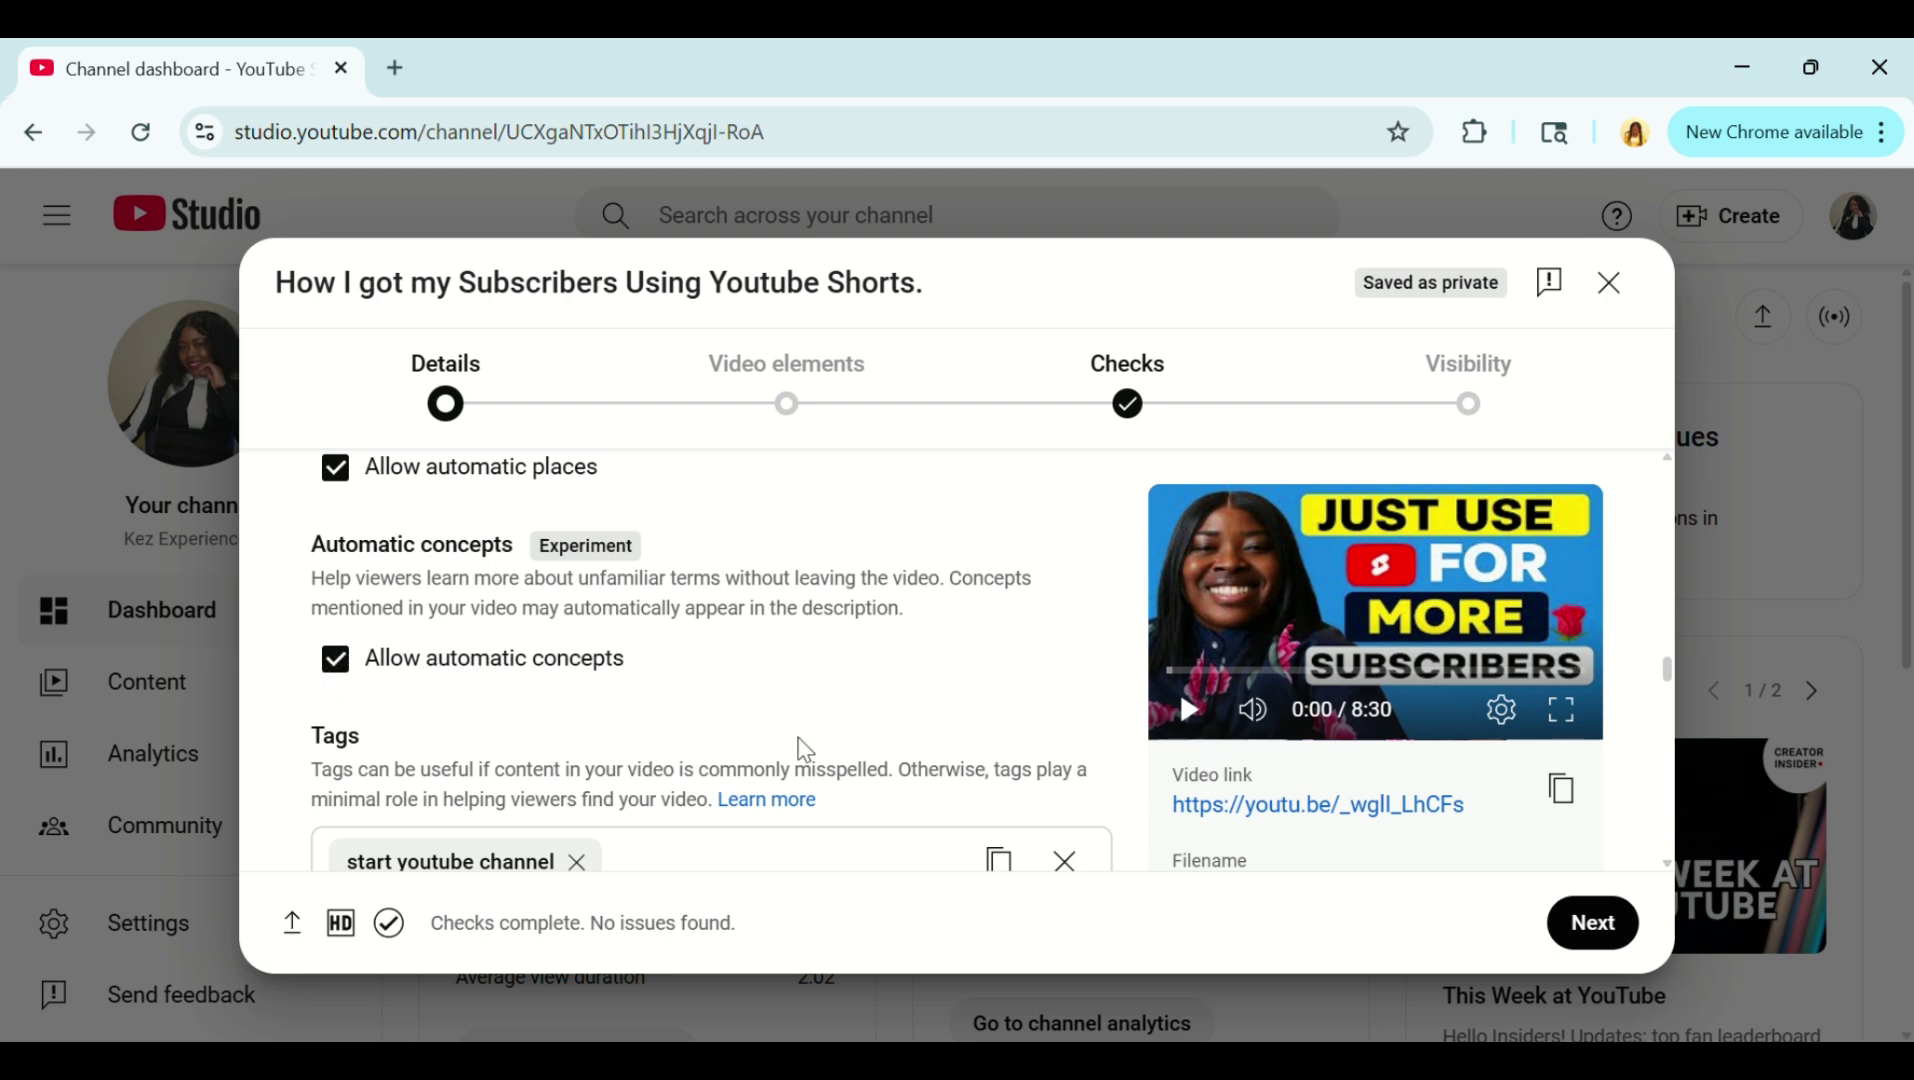
left_click(1065, 861)
scroll(700, 760, "down", 1)
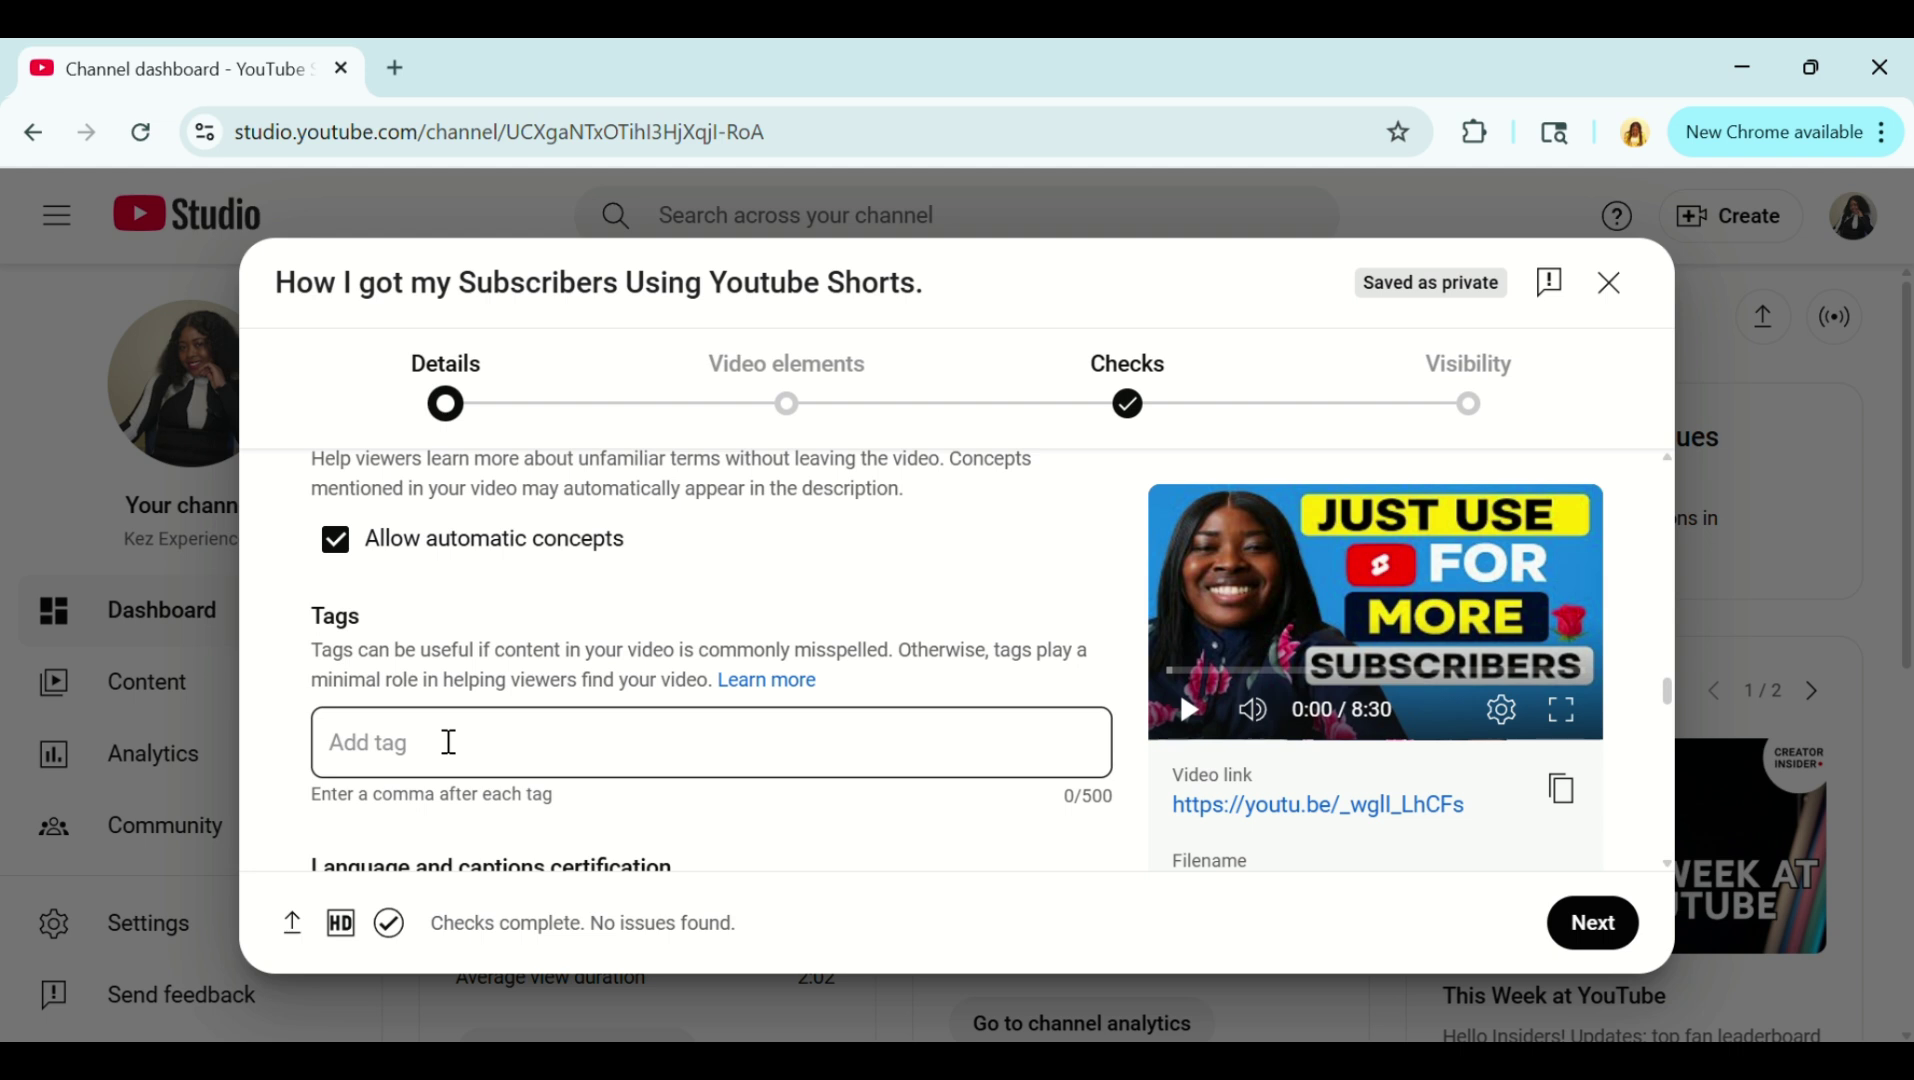
left_click(394, 752)
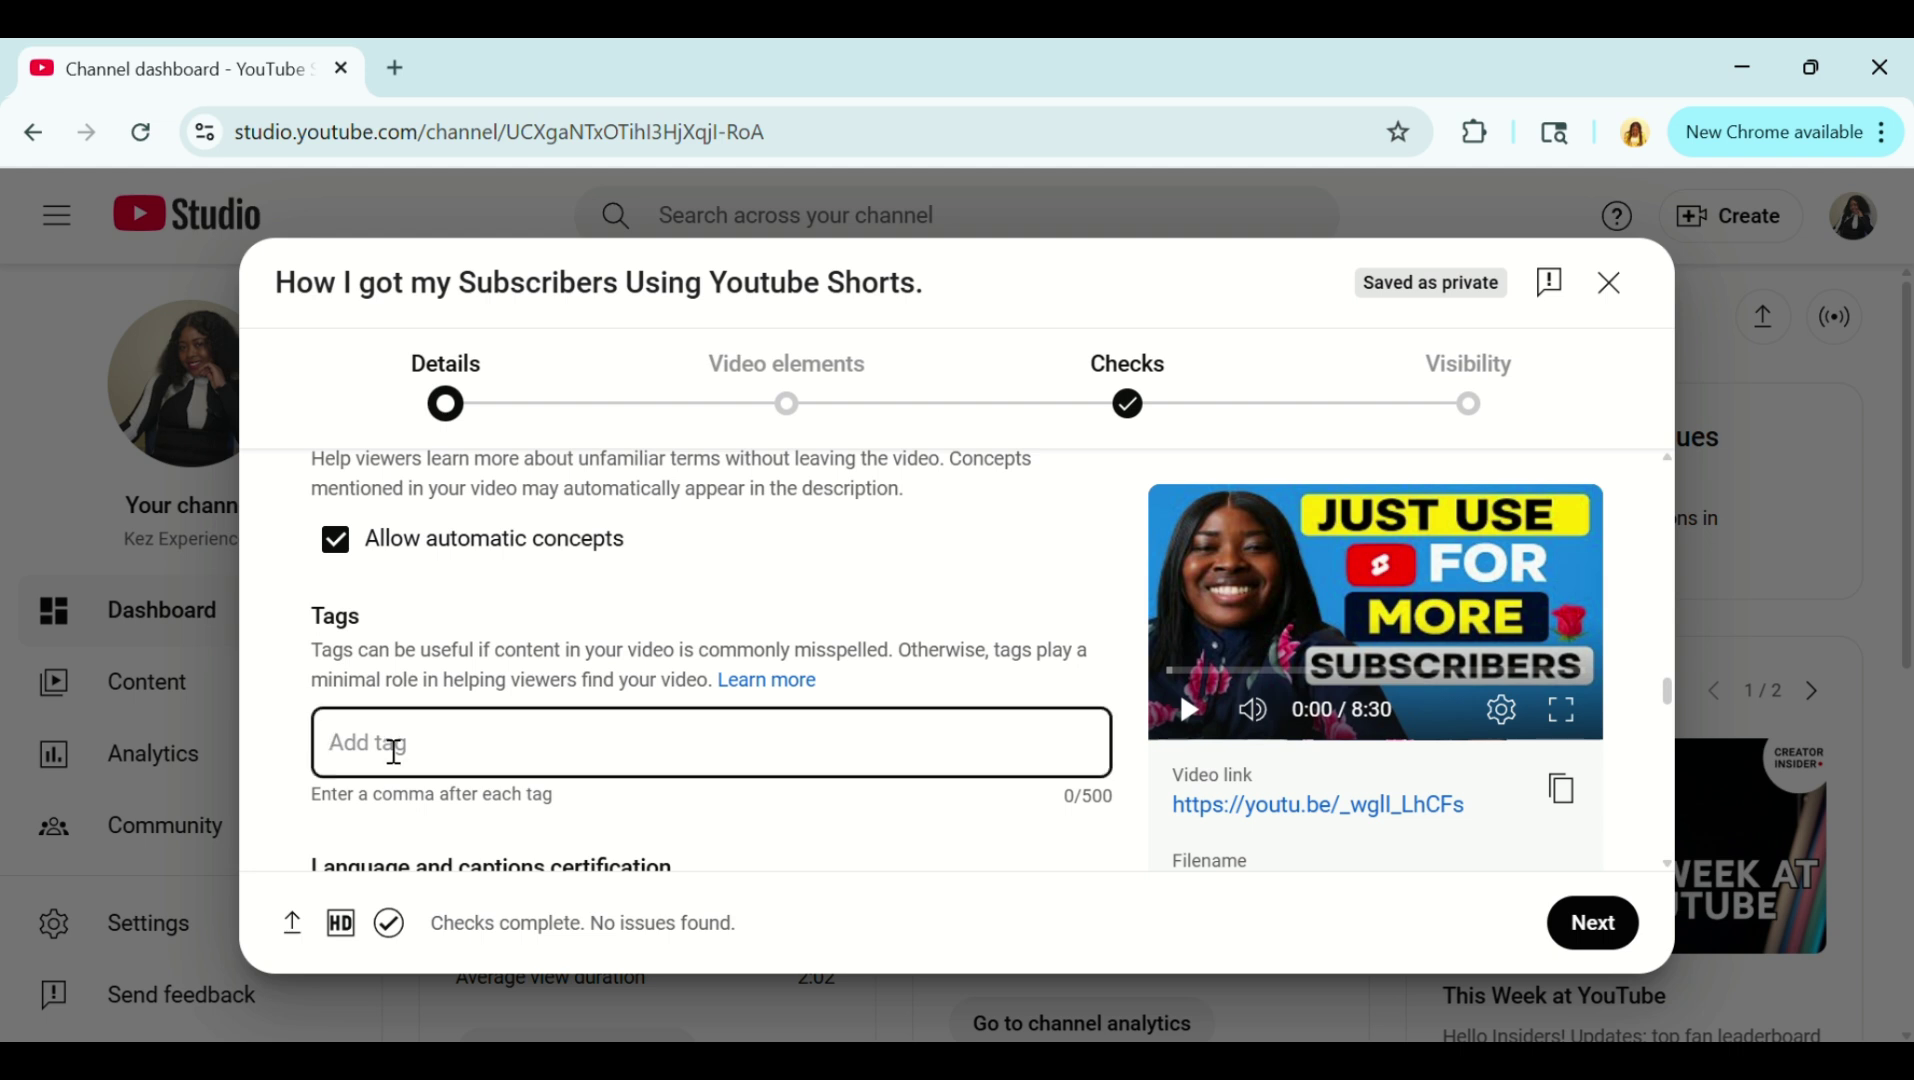
type("Short,")
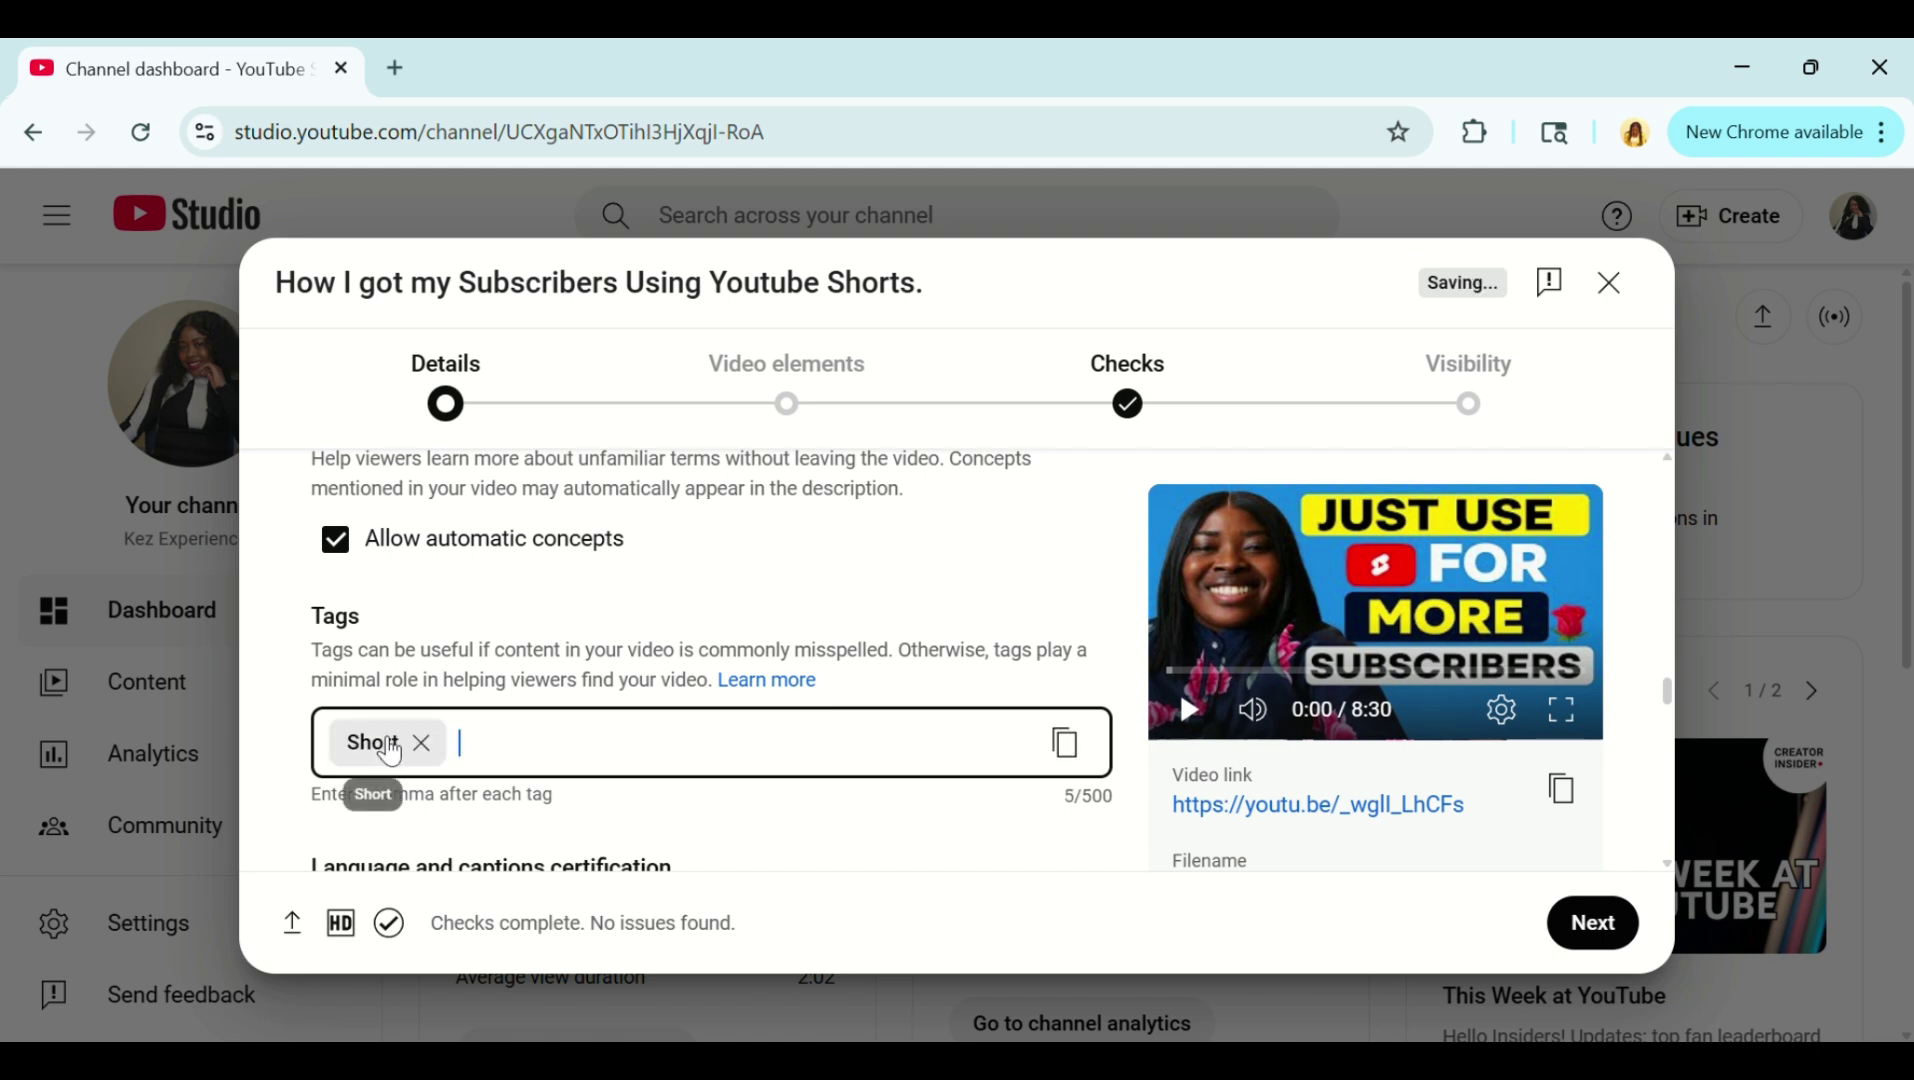
type("how to get subscribers on youtube, youtube shorts tutorial, youtube shorts strategy, grow youtube channel 2025")
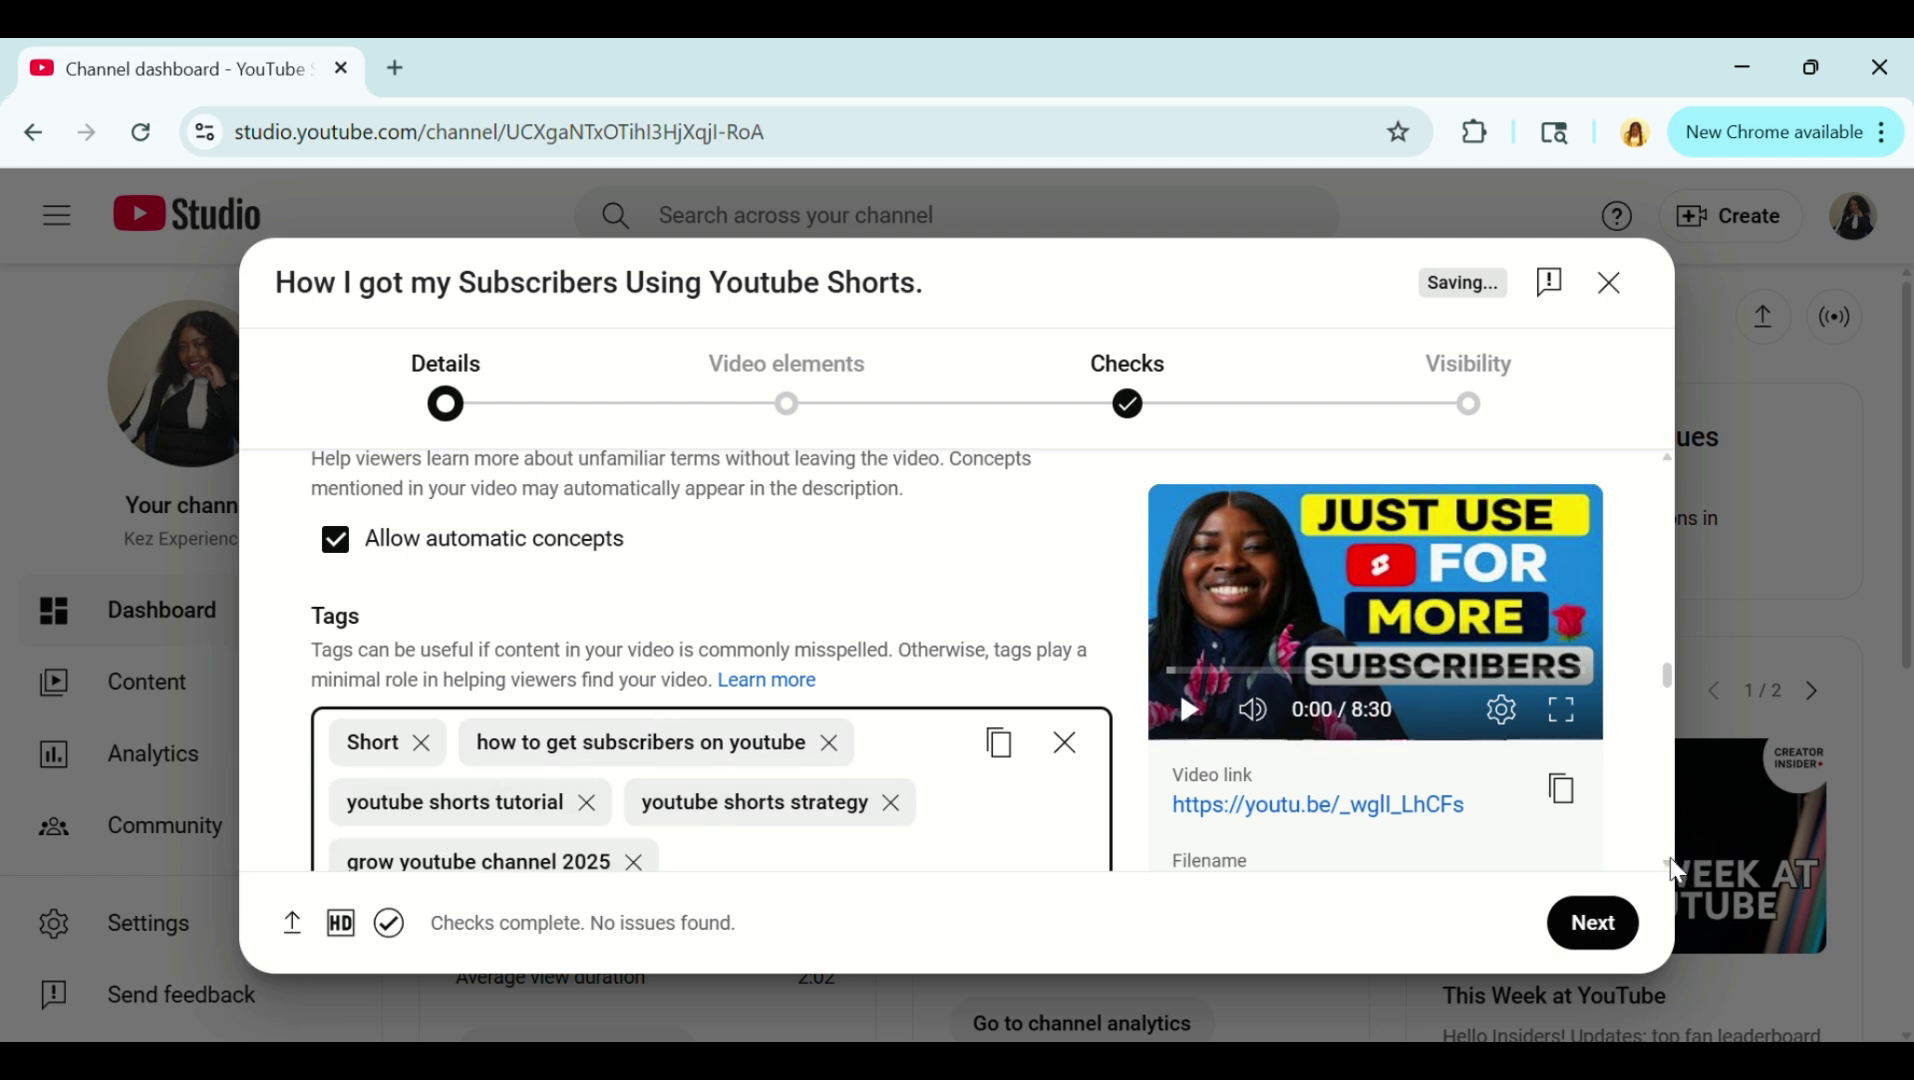
Choose Education as the video's category, leaving the language, recording, license and Shorts remixing settings as they are
scroll(1676, 870, "down", 5)
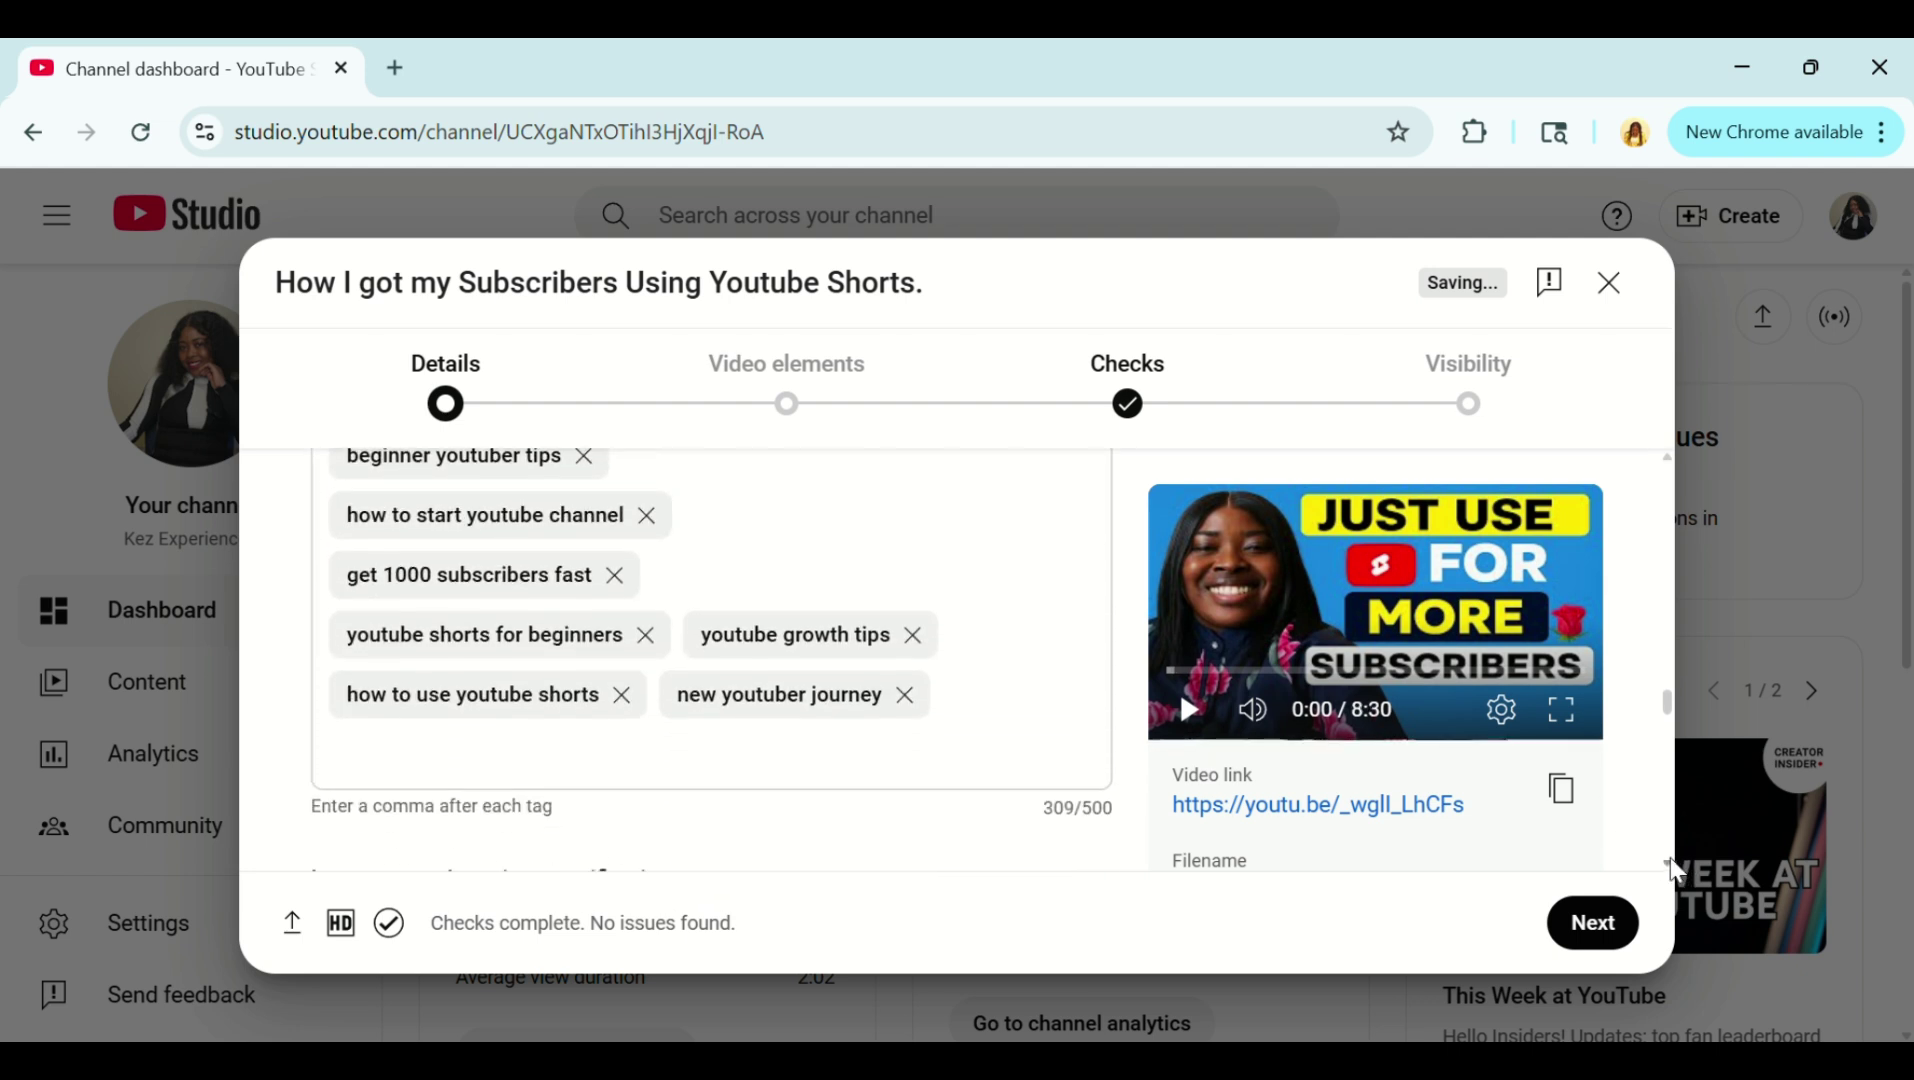
scroll(1676, 870, "down", 3)
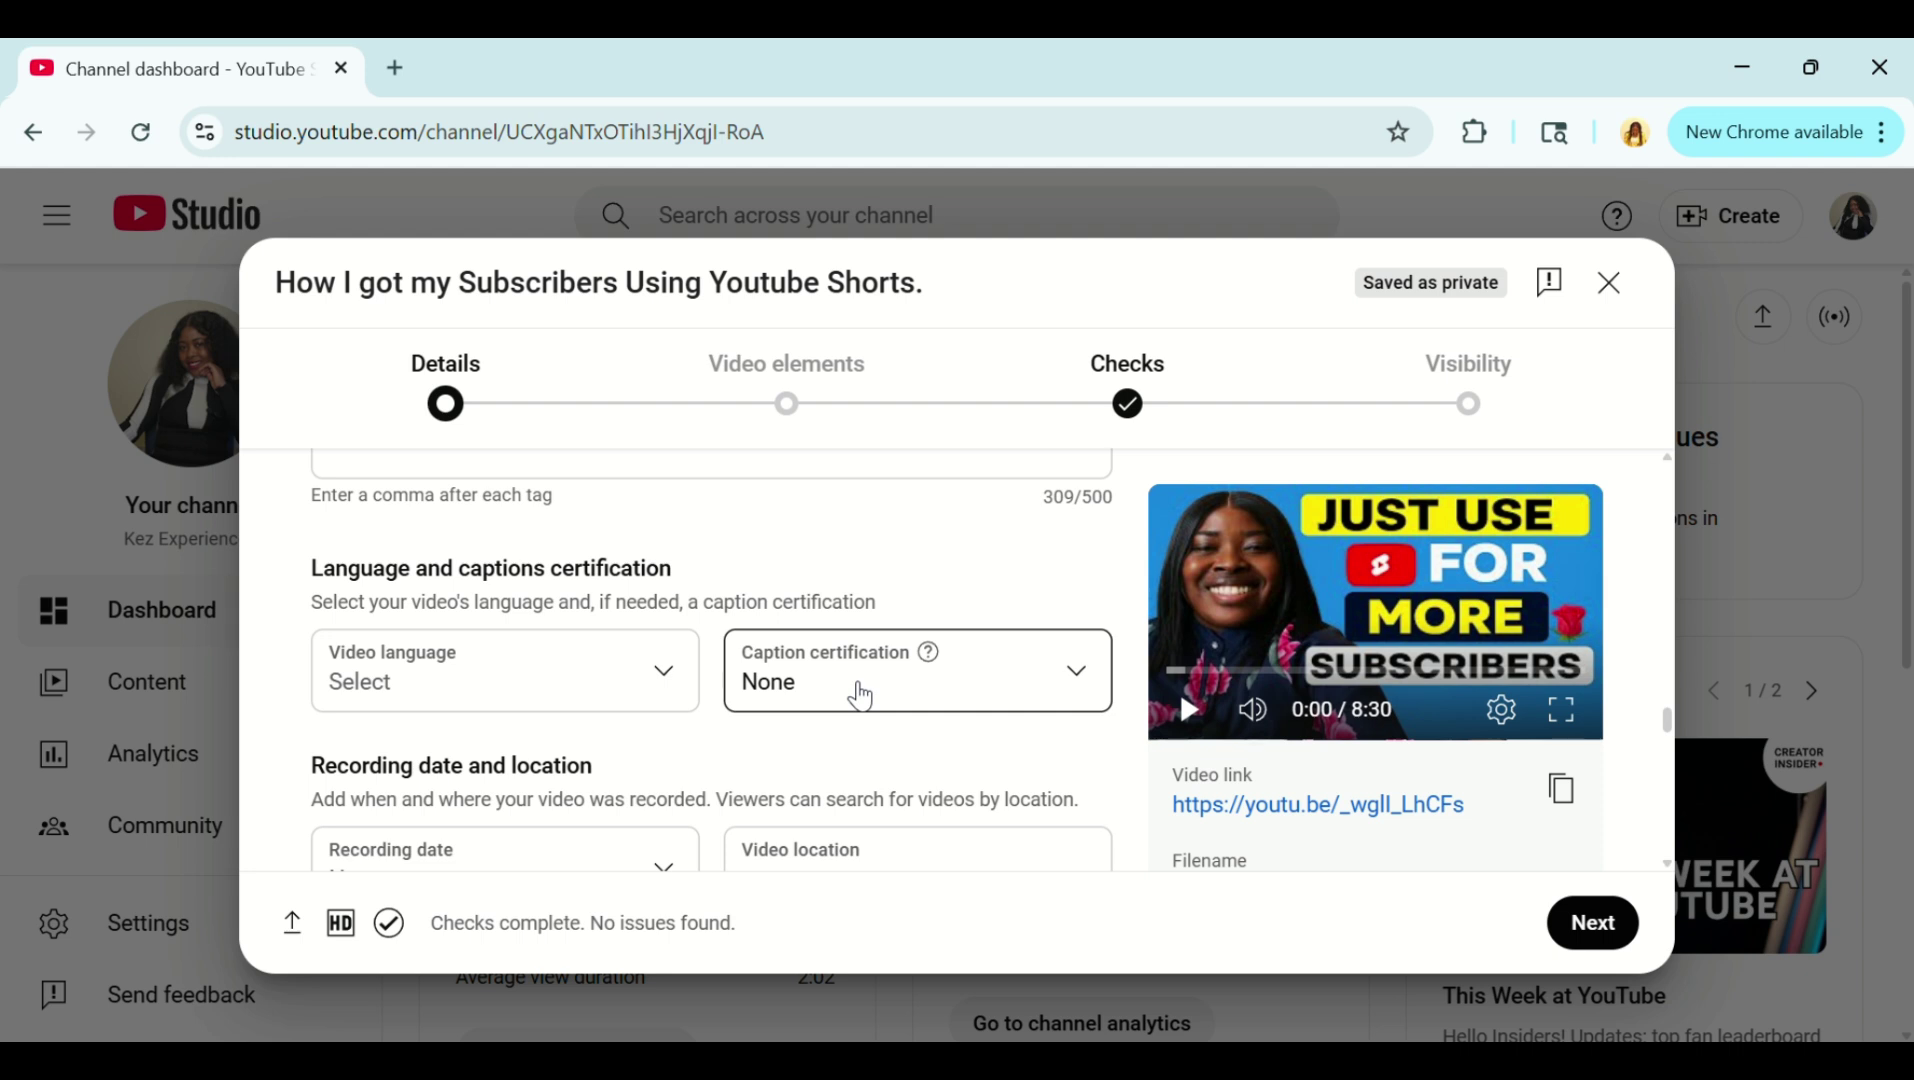
scroll(860, 695, "down", 2)
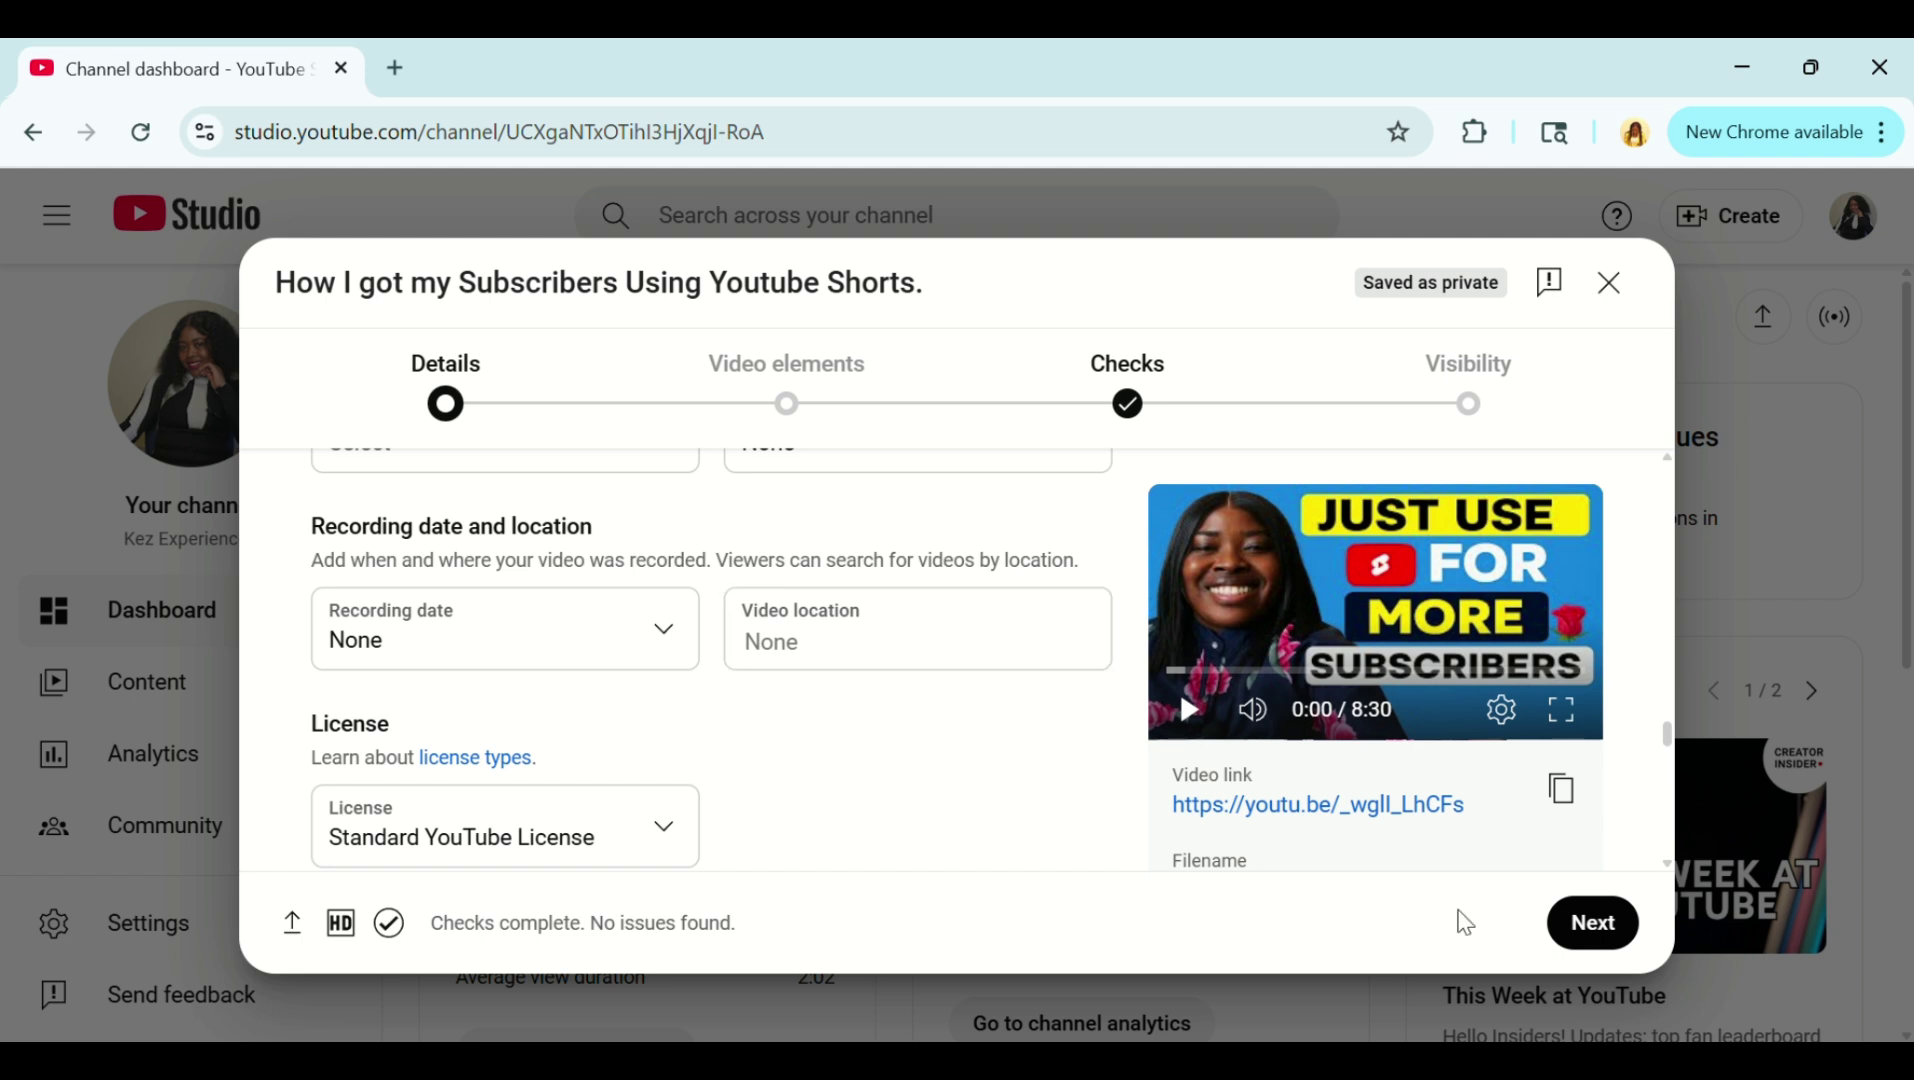
scroll(1676, 868, "down", 3)
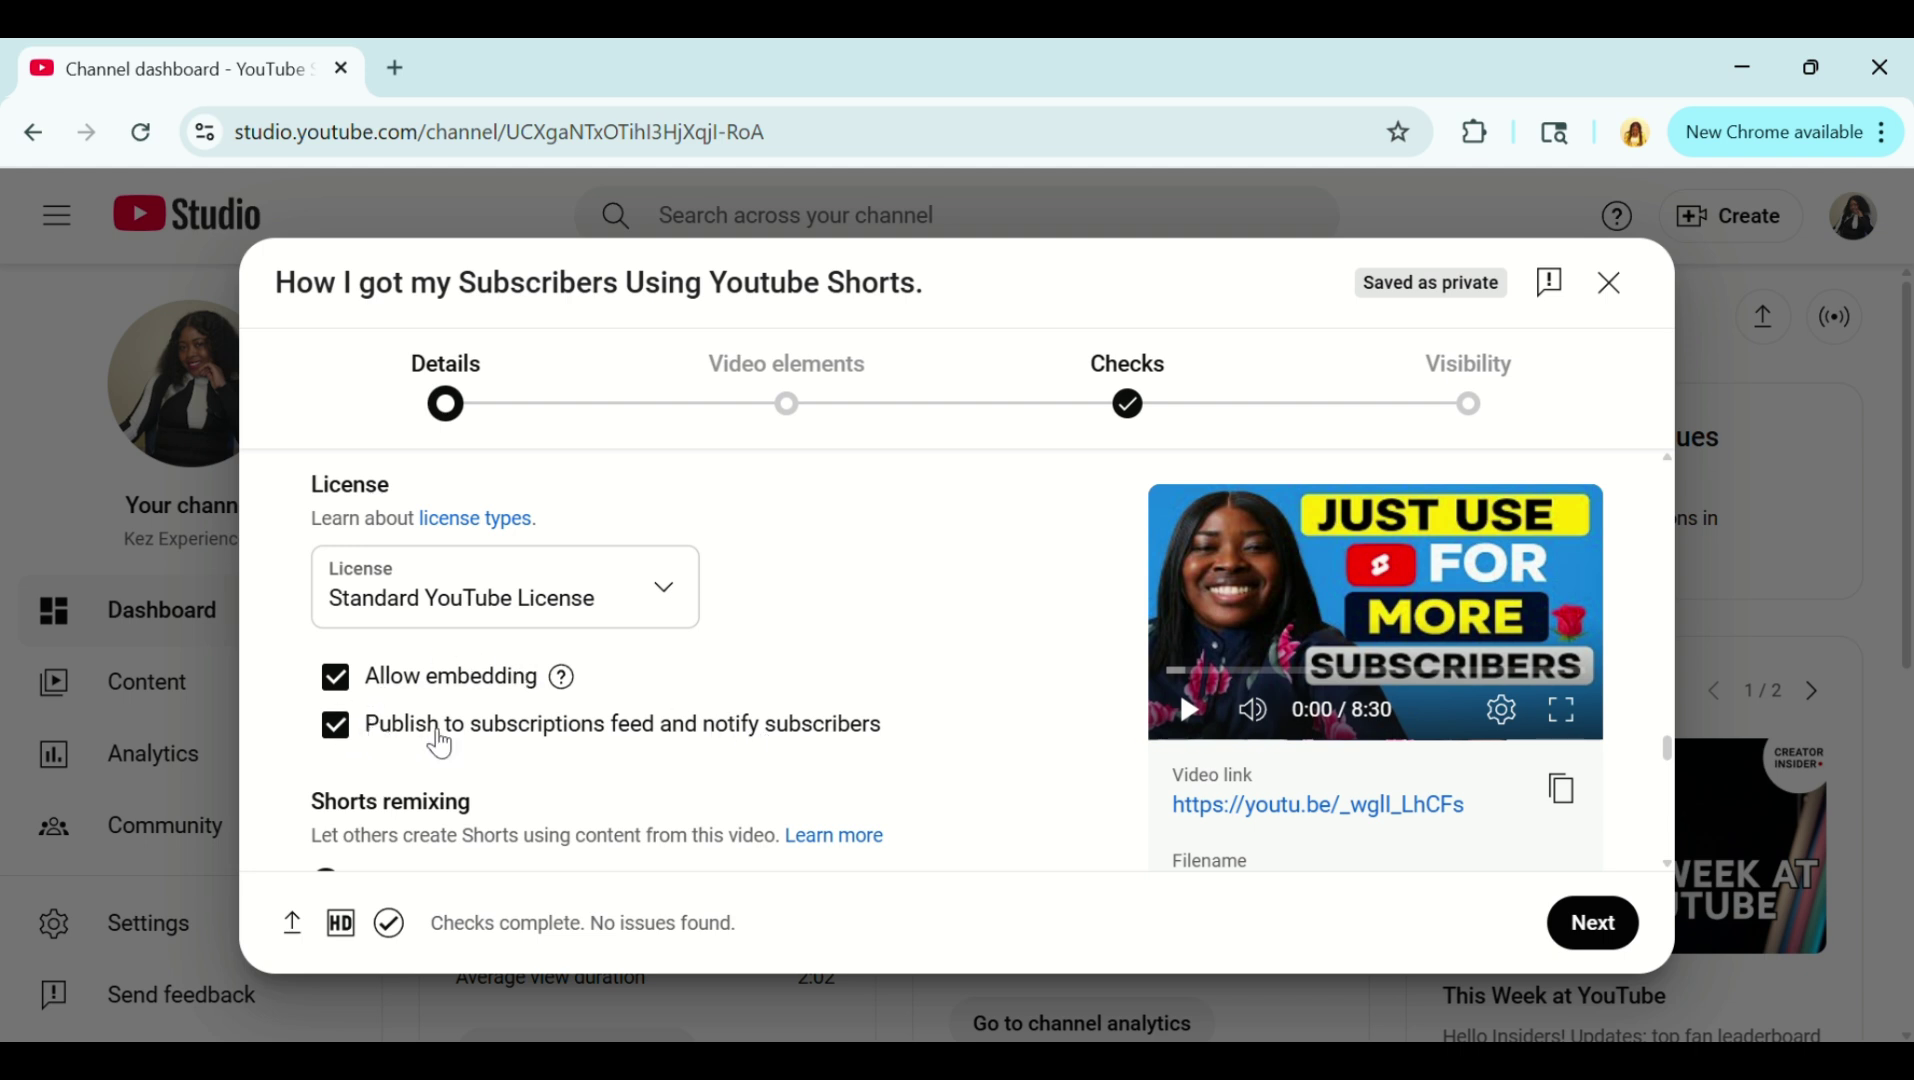
scroll(311, 550, "down", 3)
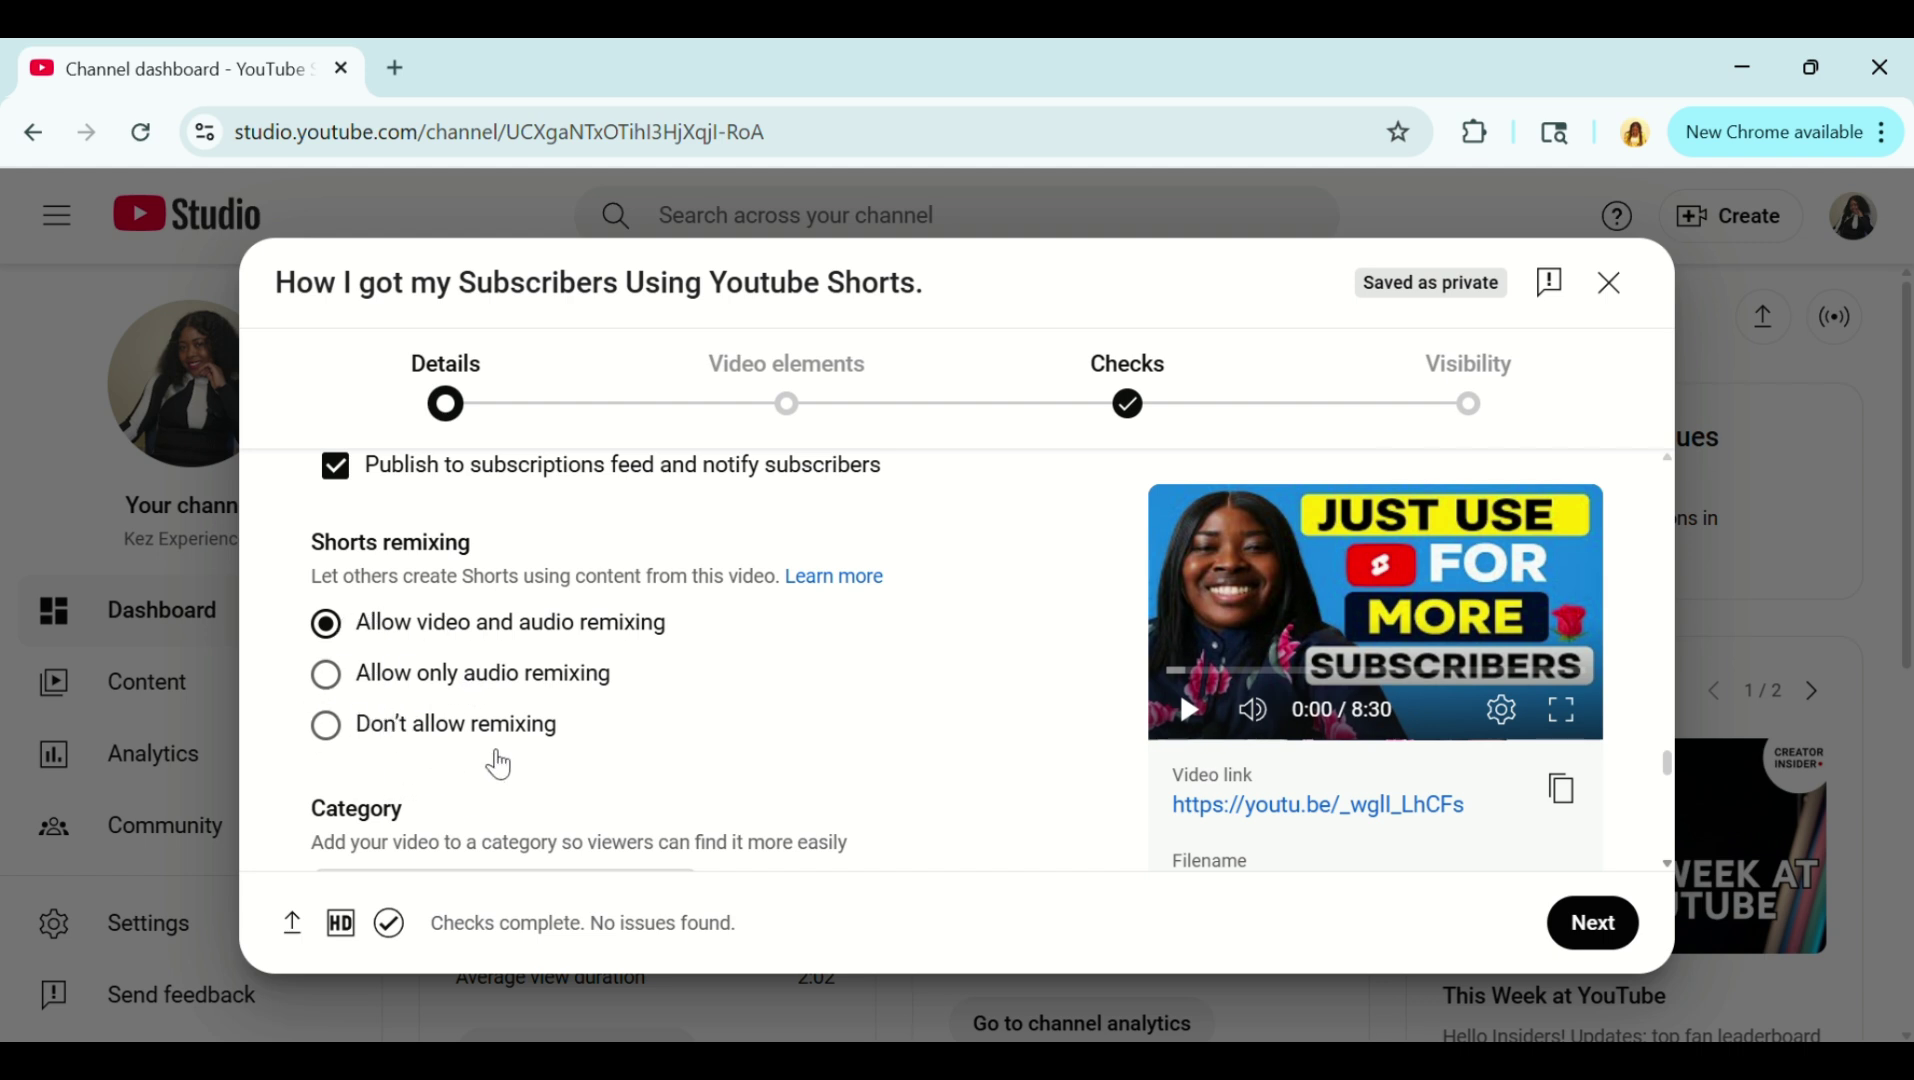
scroll(1673, 878, "down", 3)
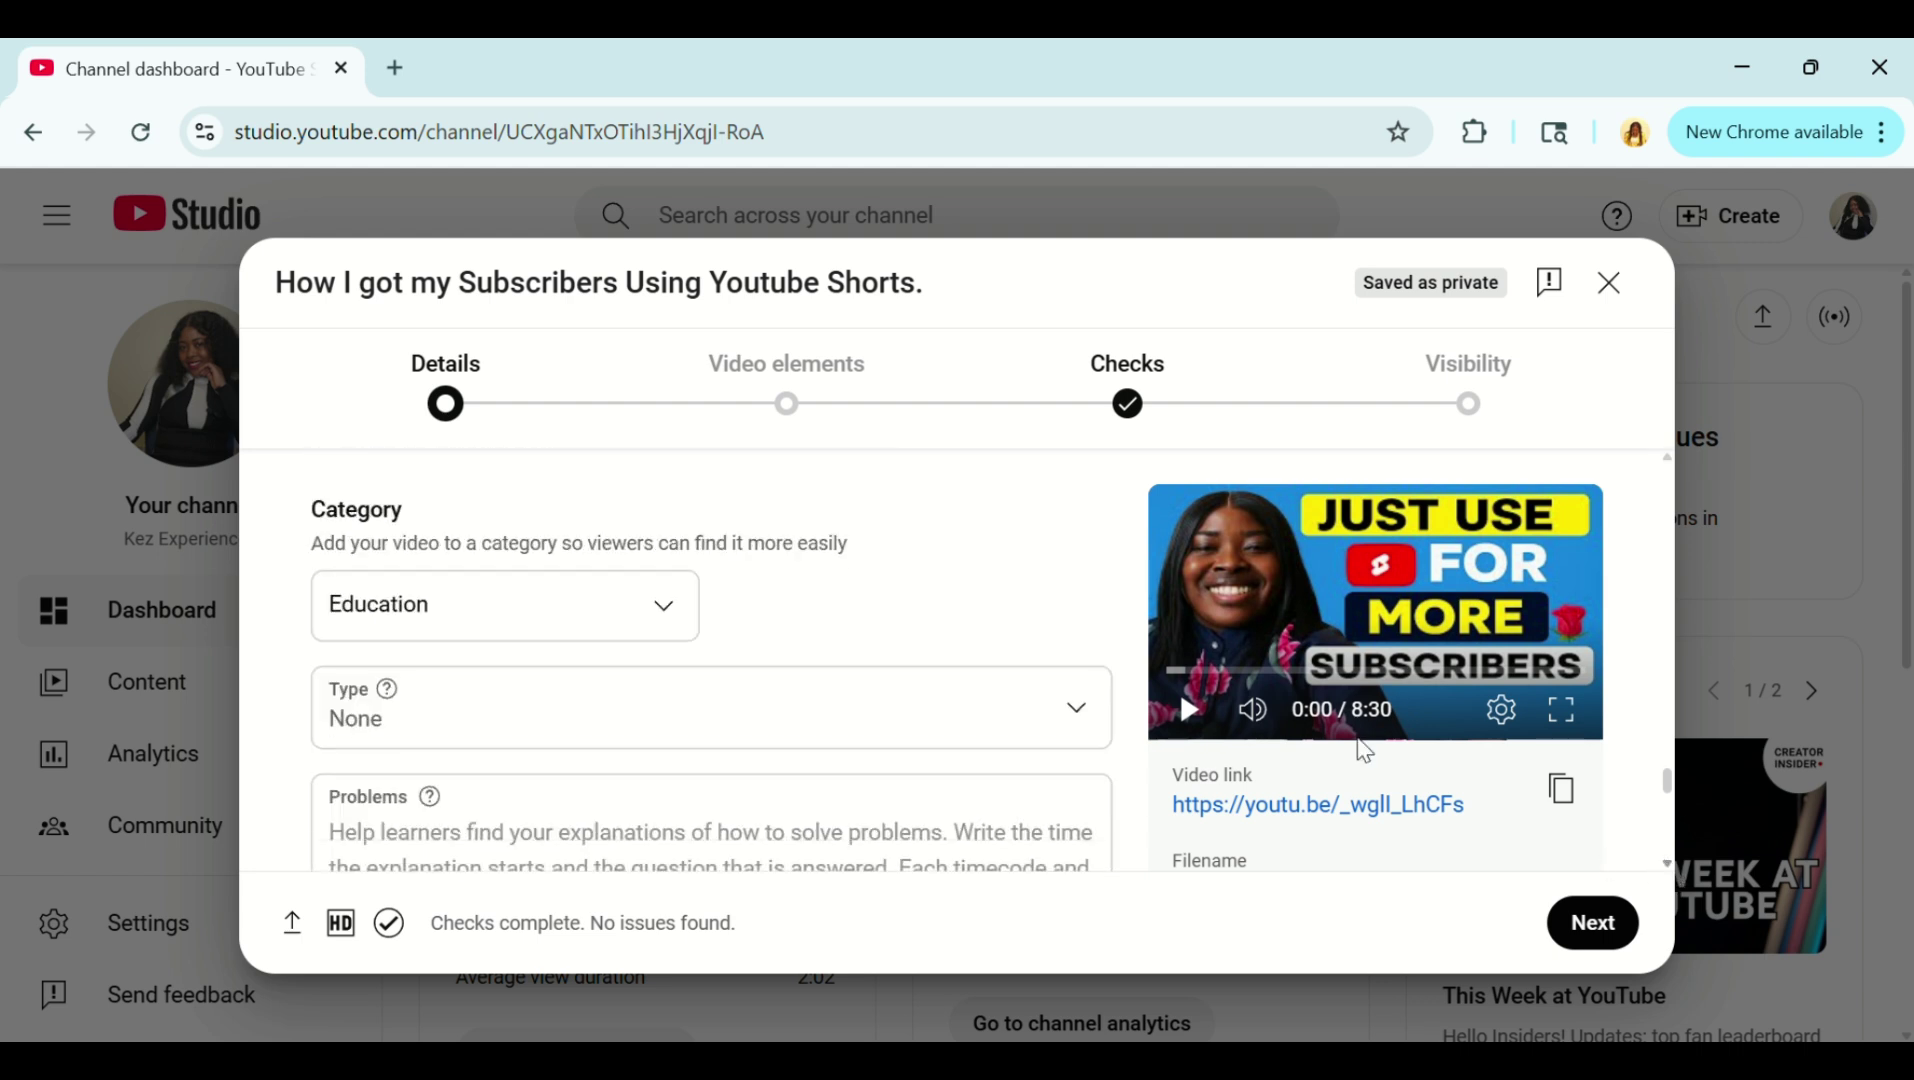
left_click(567, 622)
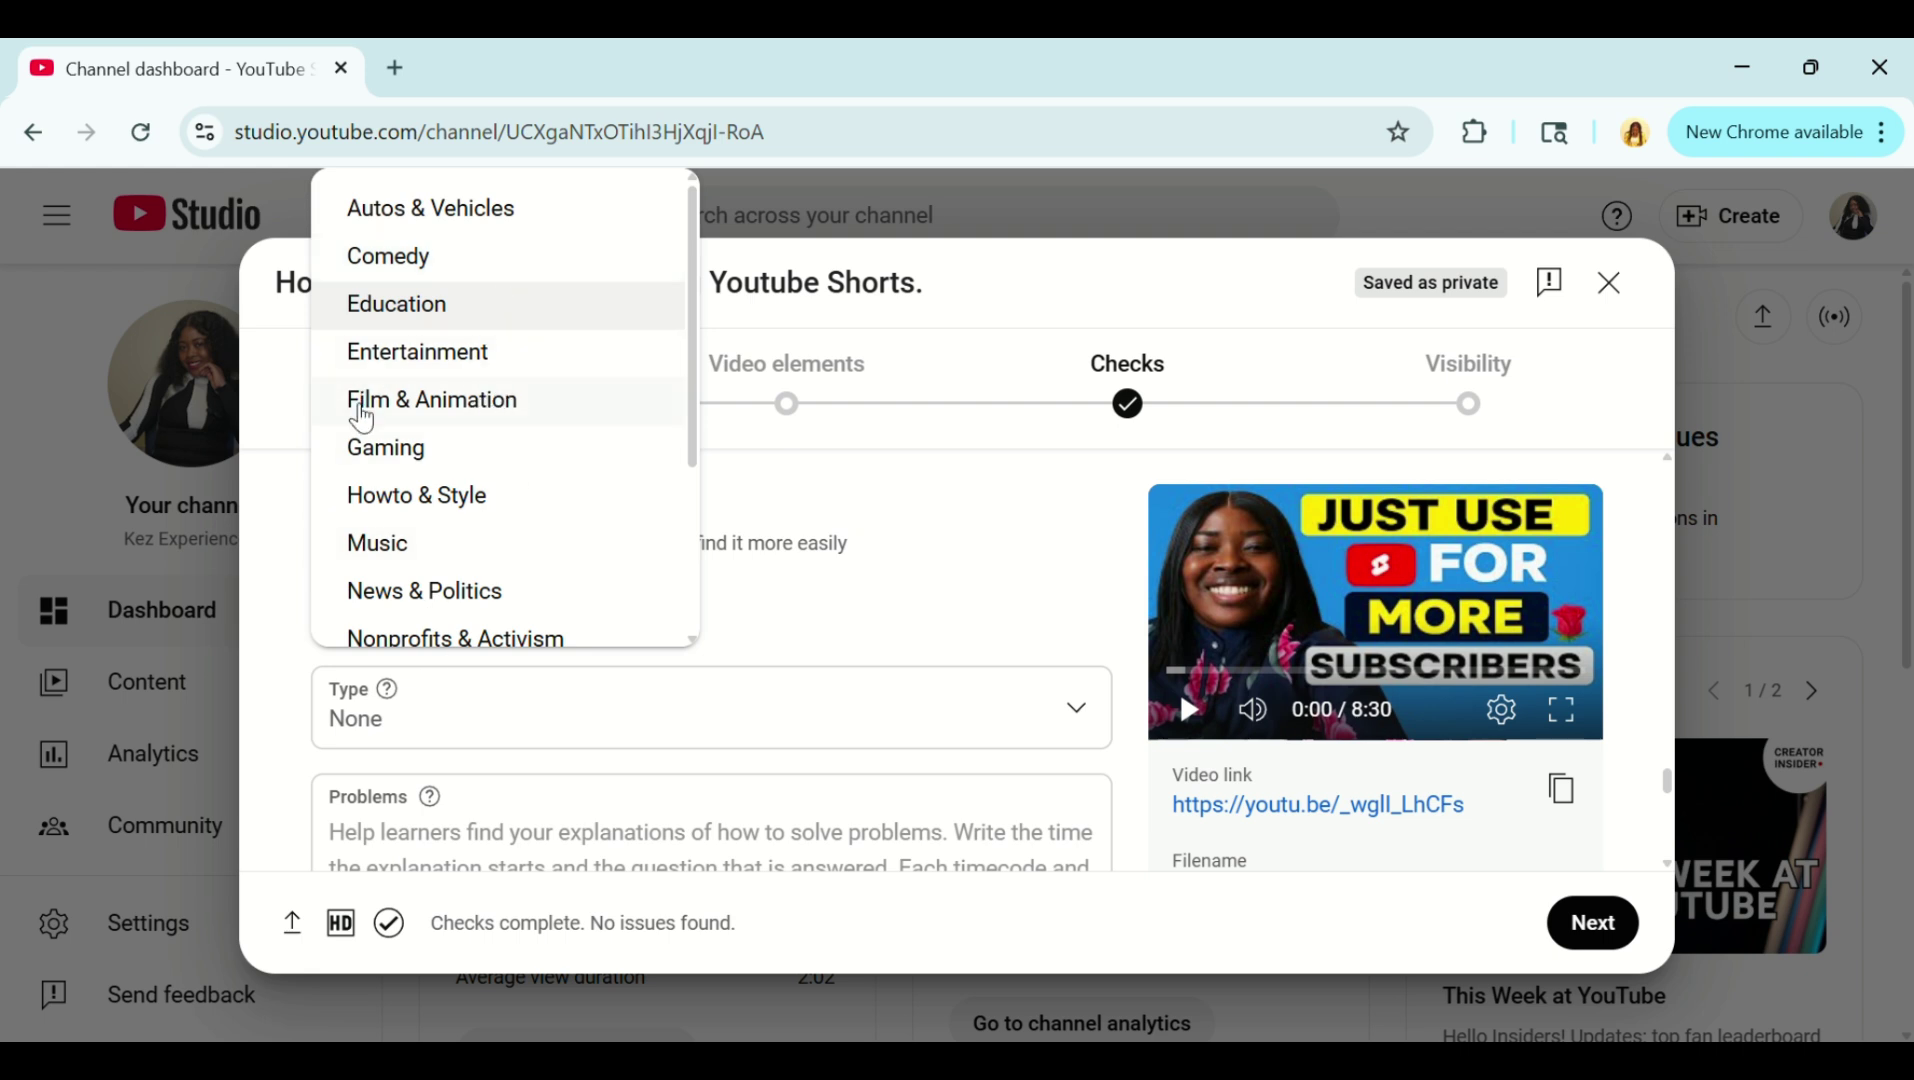
left_click(430, 318)
scroll(600, 800, "down", 2)
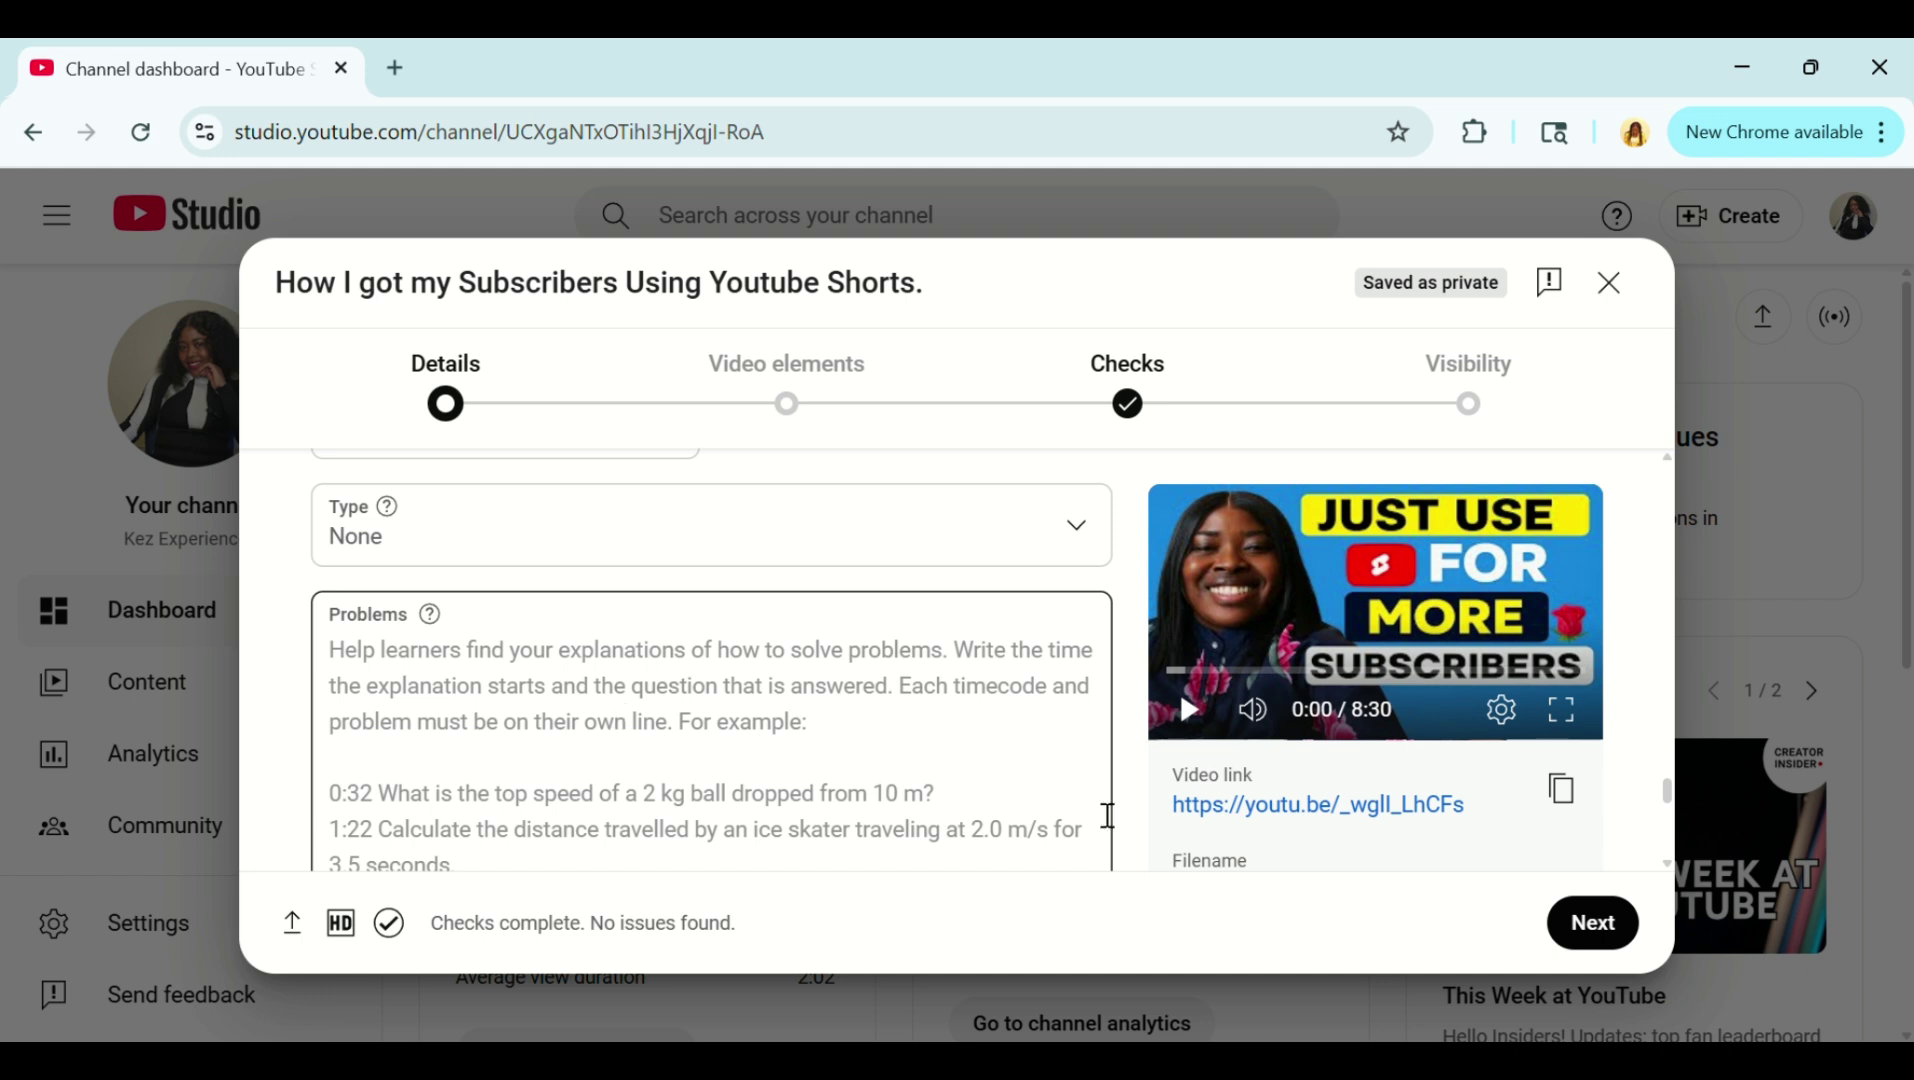
Review the comment moderation and sort order choices under Comments and ratings, keeping moderation on Basic and sorting on Top
scroll(884, 611, "down", 5)
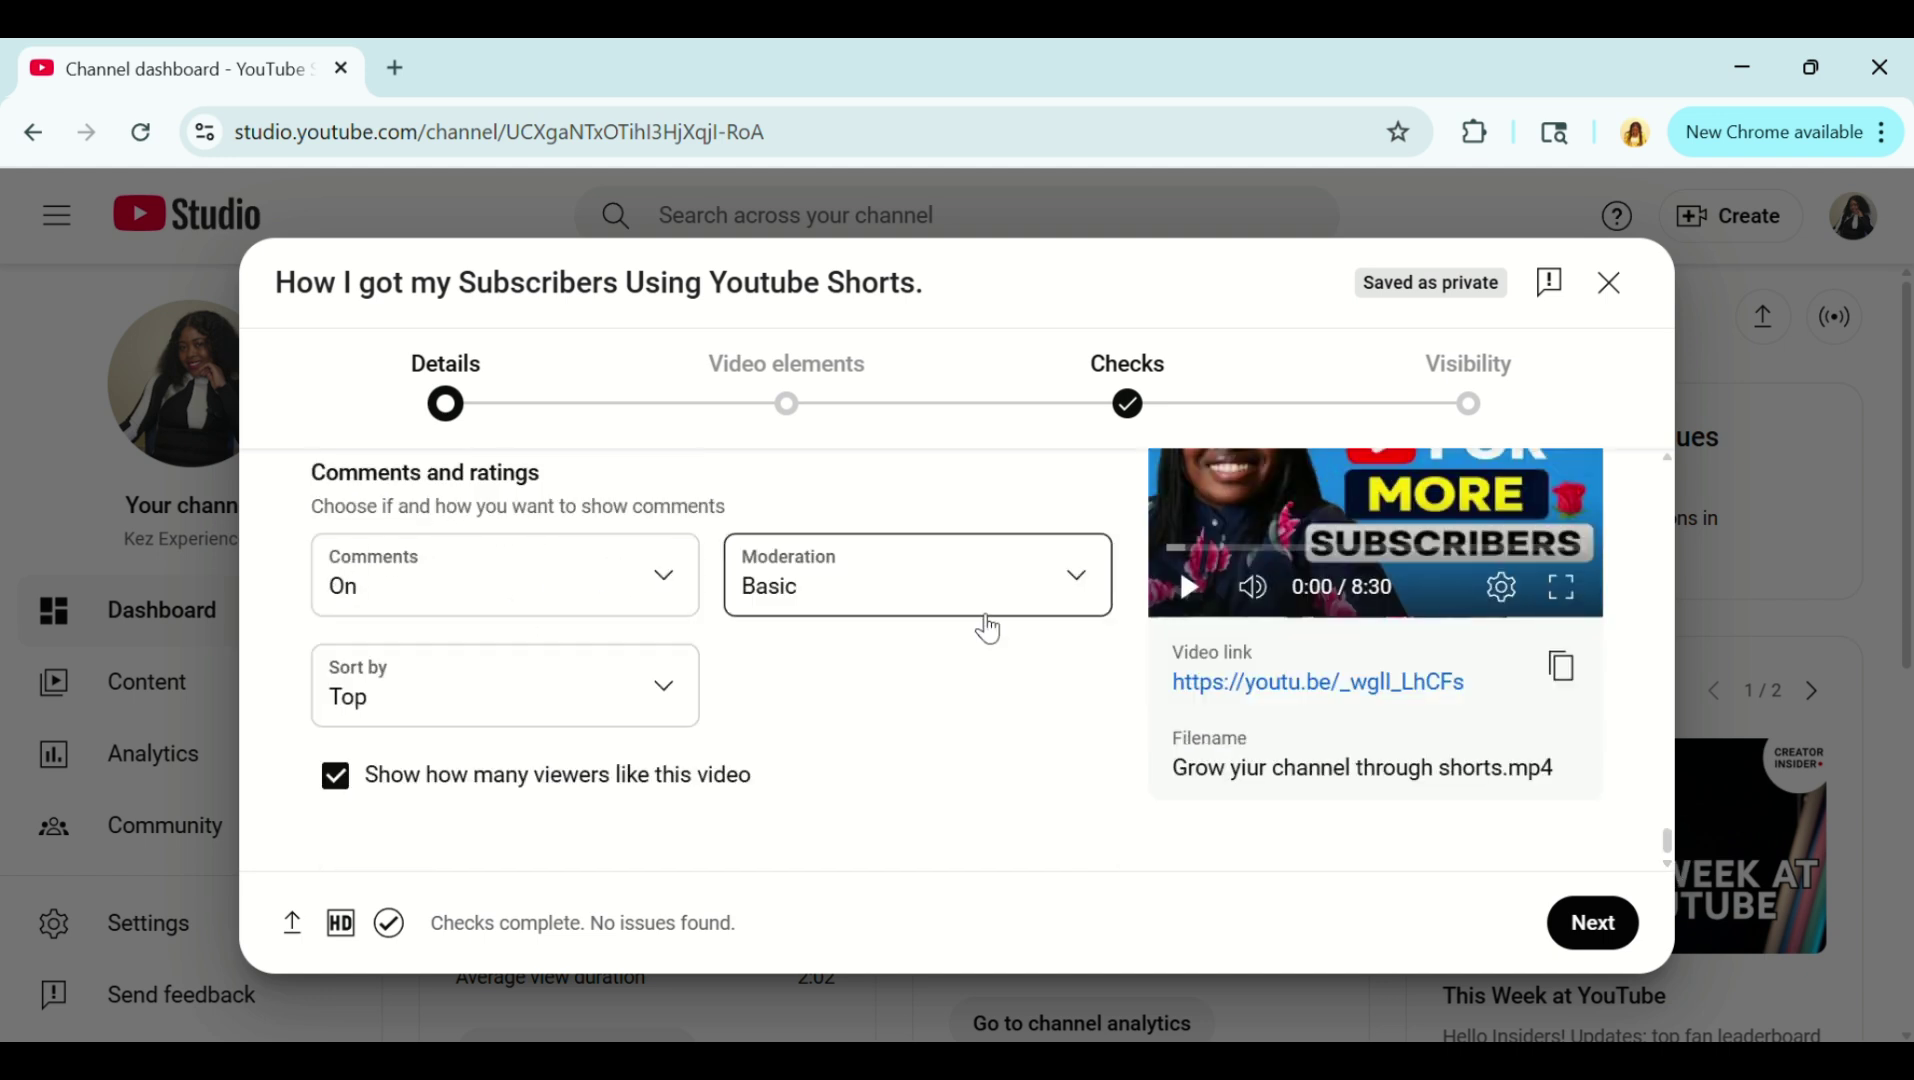
left_click(887, 587)
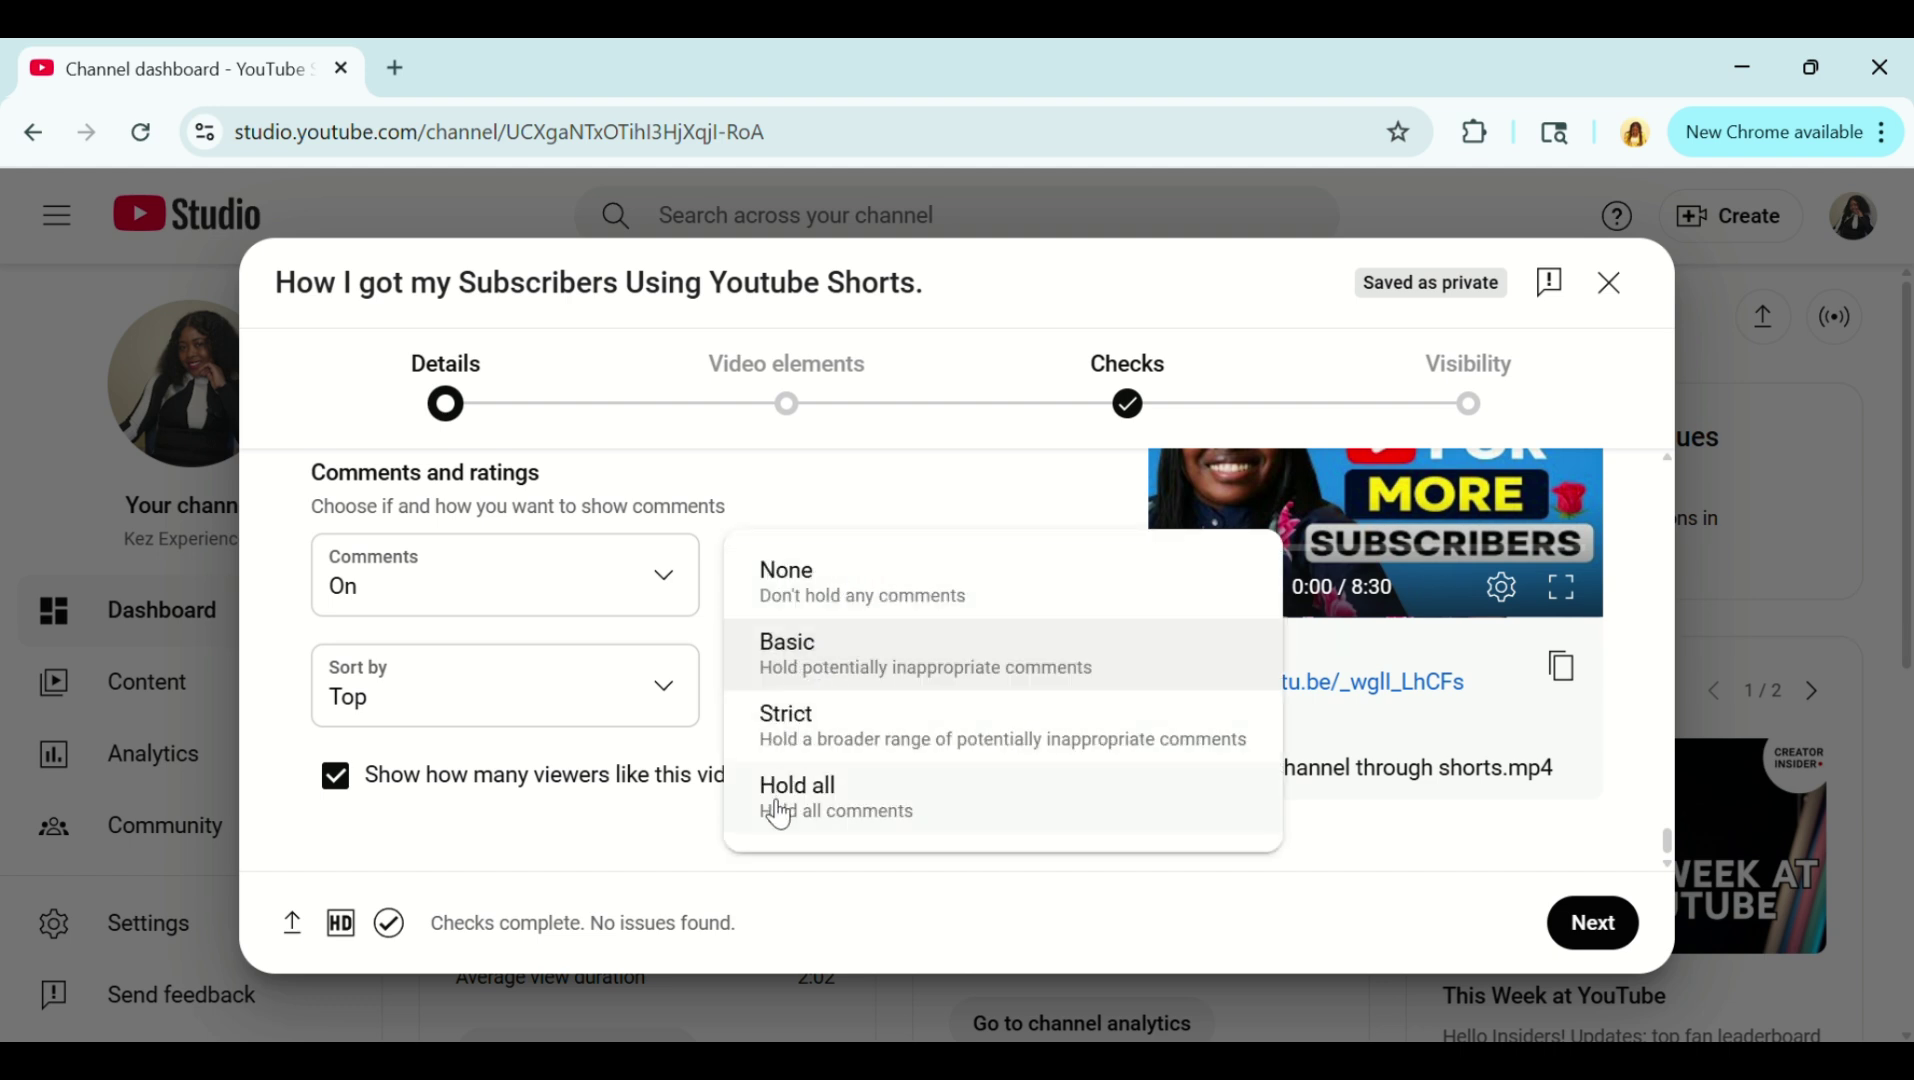
left_click(702, 752)
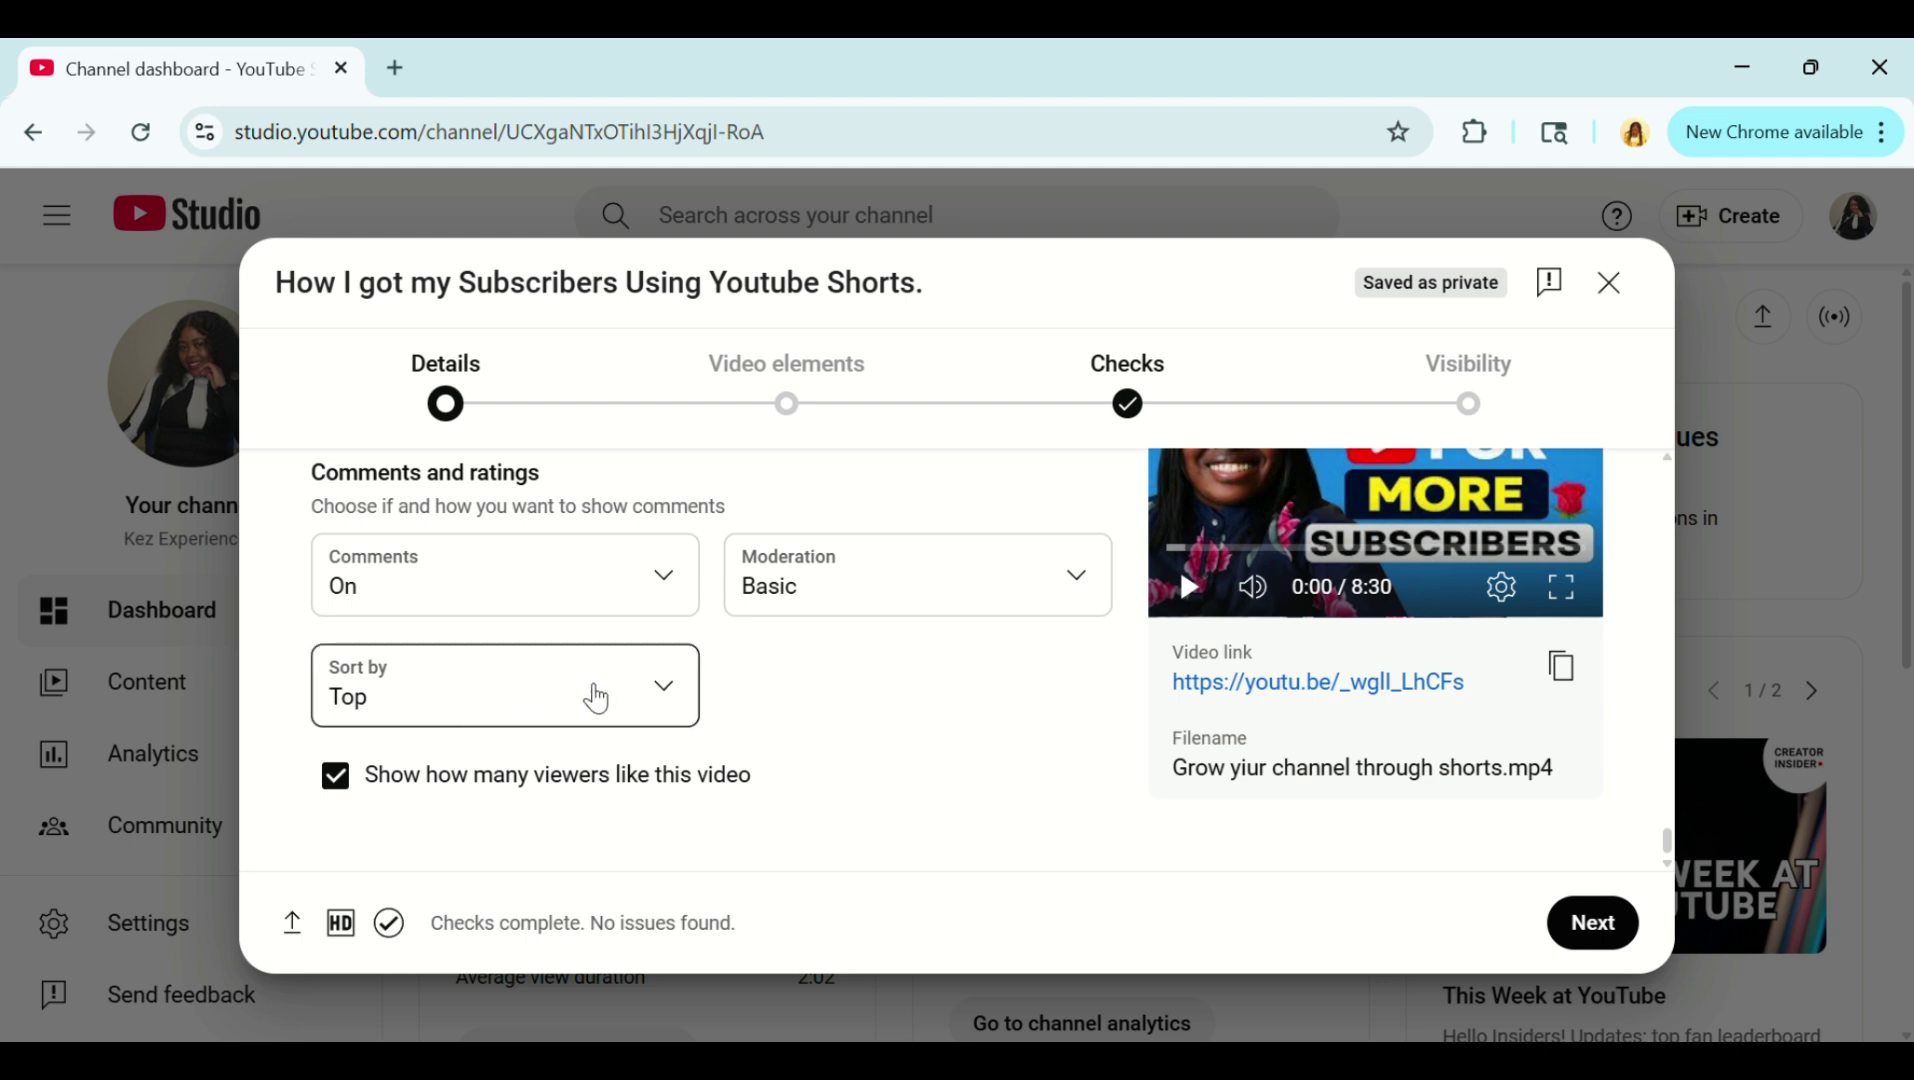
left_click(662, 709)
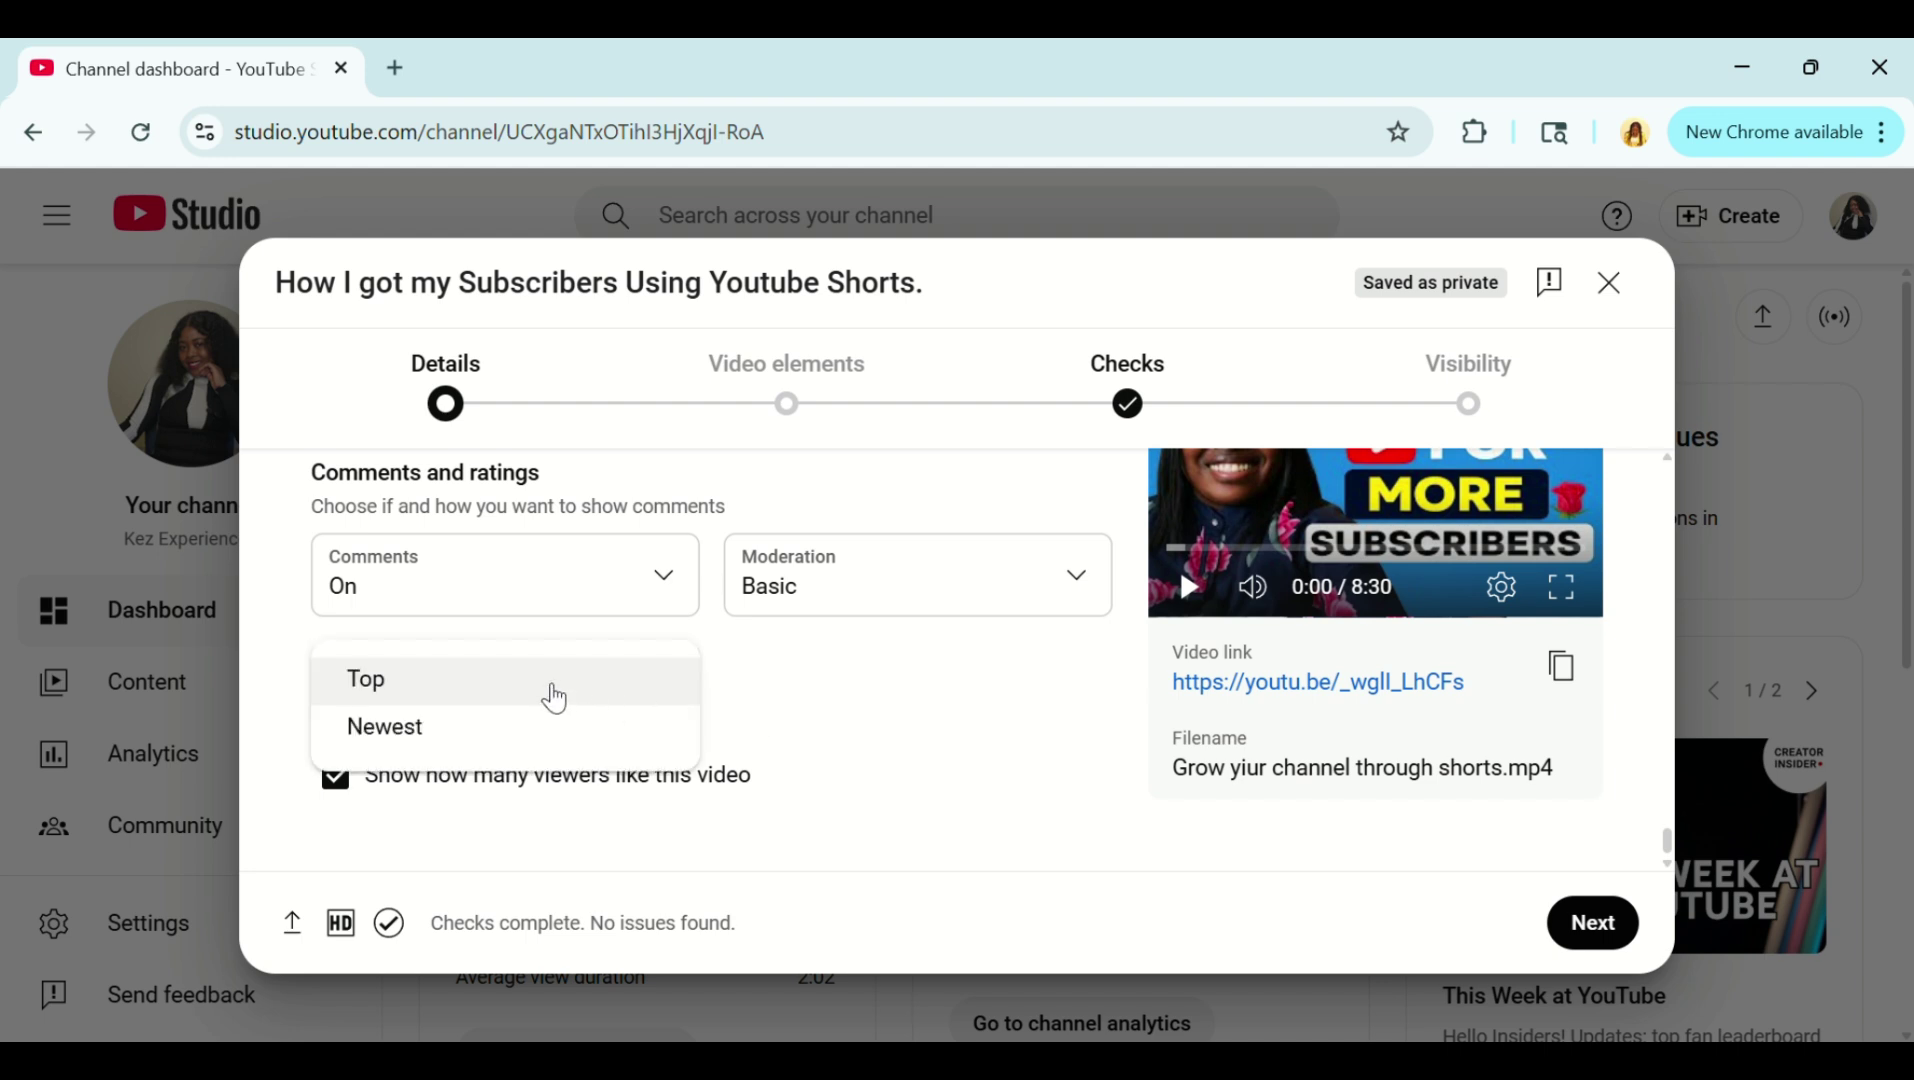
left_click(800, 741)
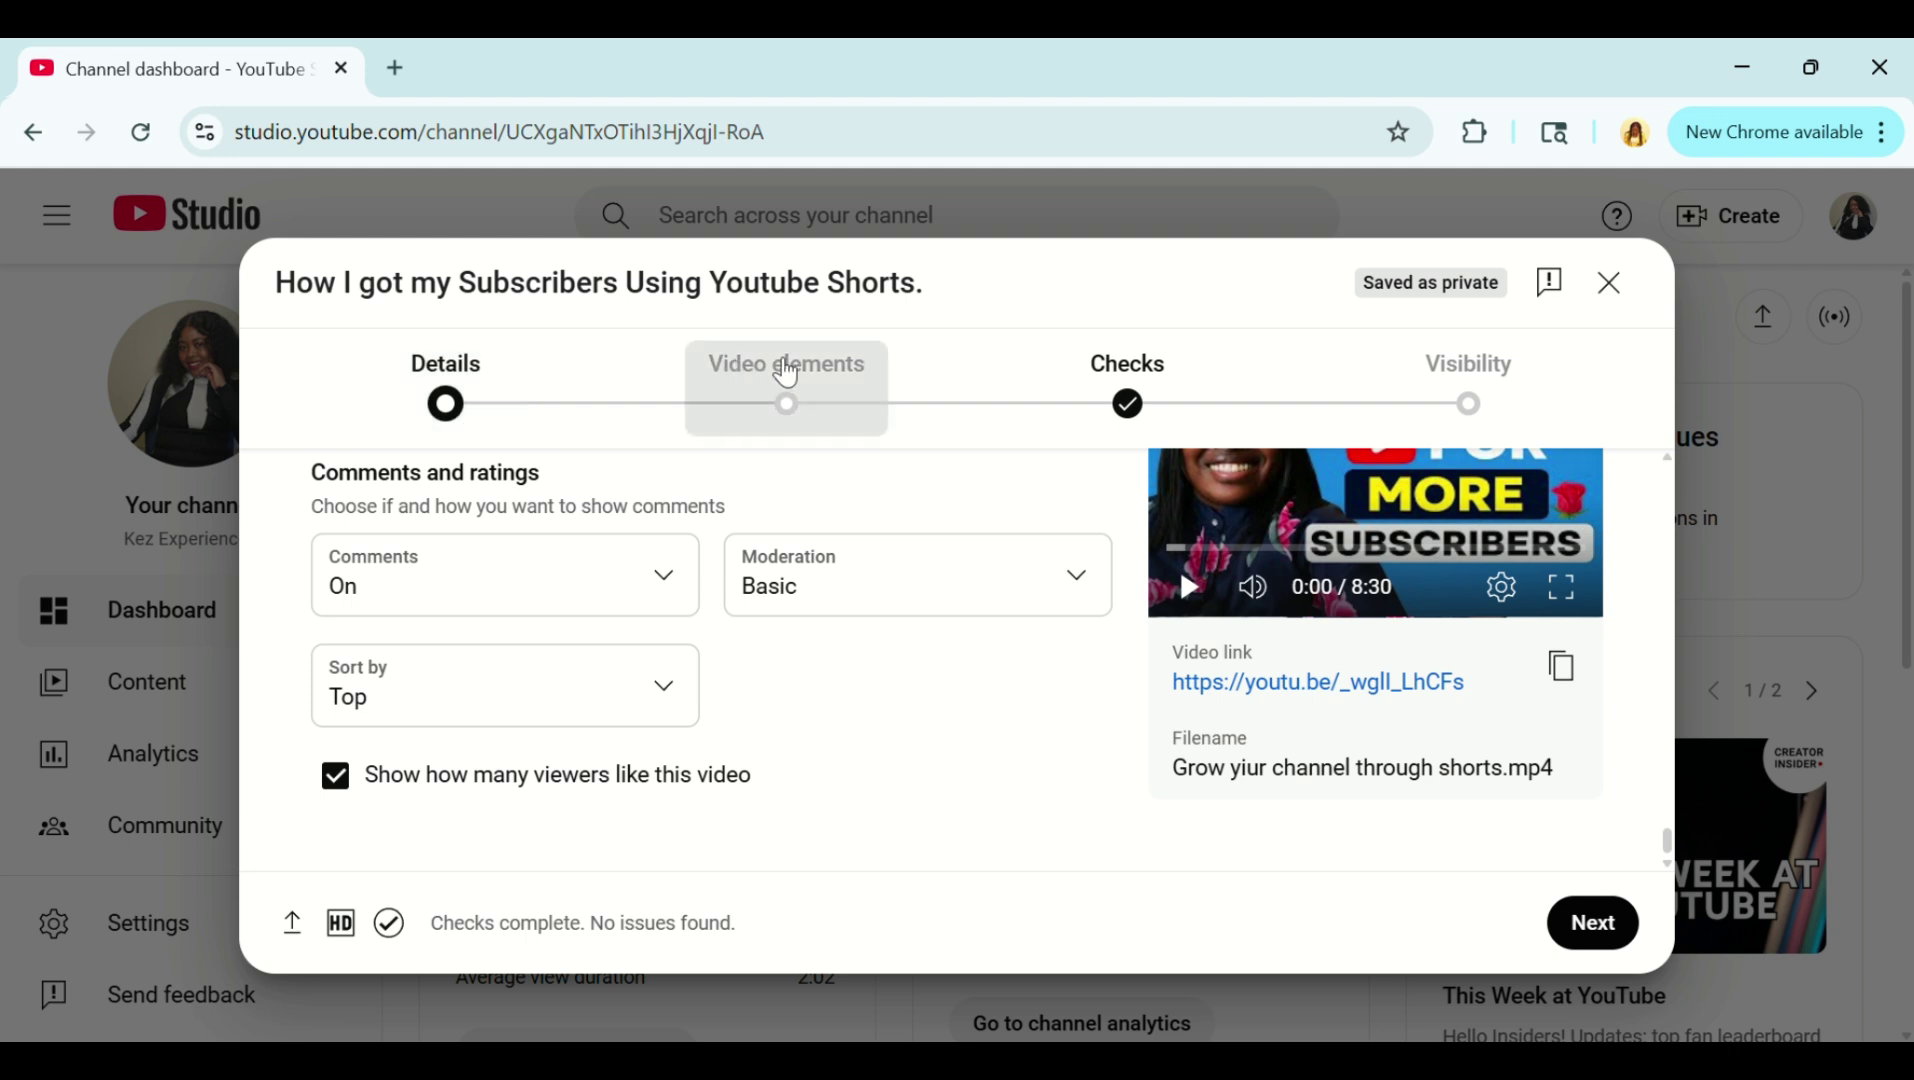
Add an end screen to the video using the first template with one video and one subscribe element, and save it
left_click(786, 373)
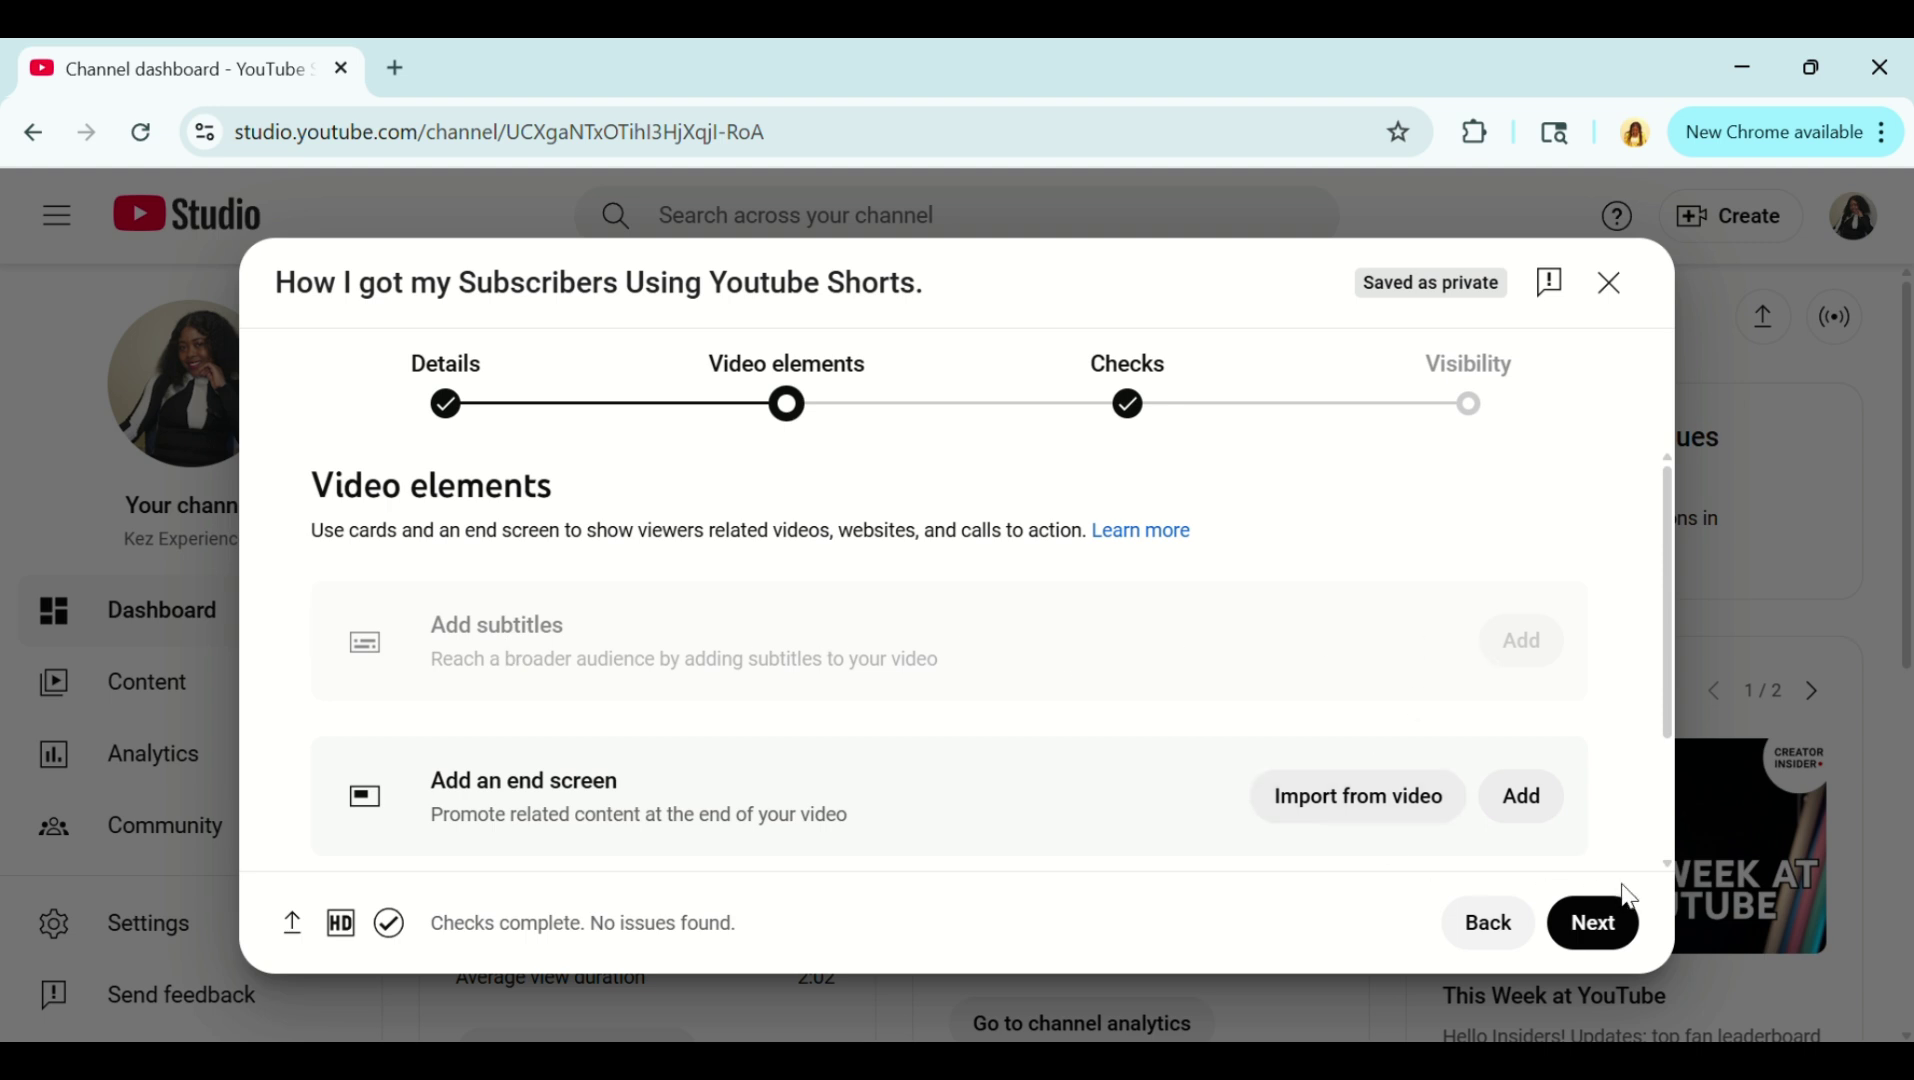
scroll(459, 750, "down", 1)
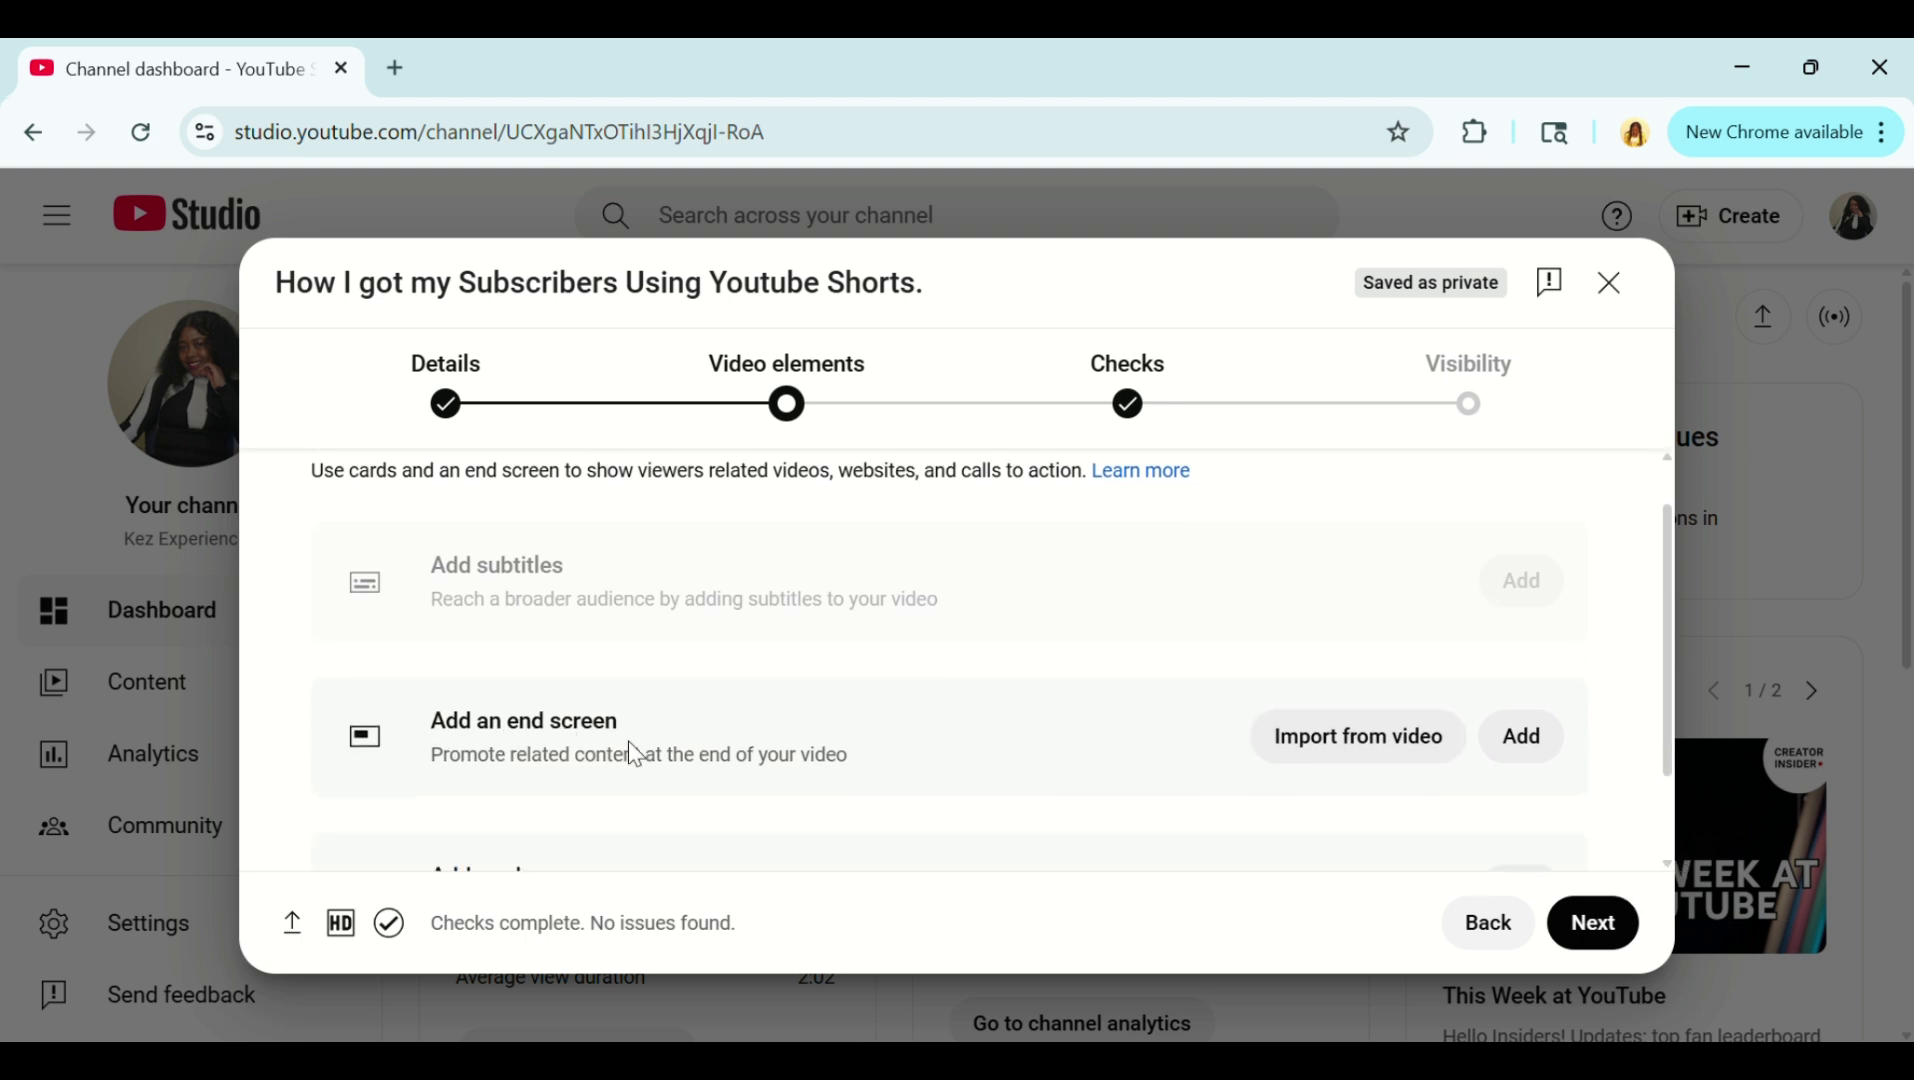
left_click(1525, 760)
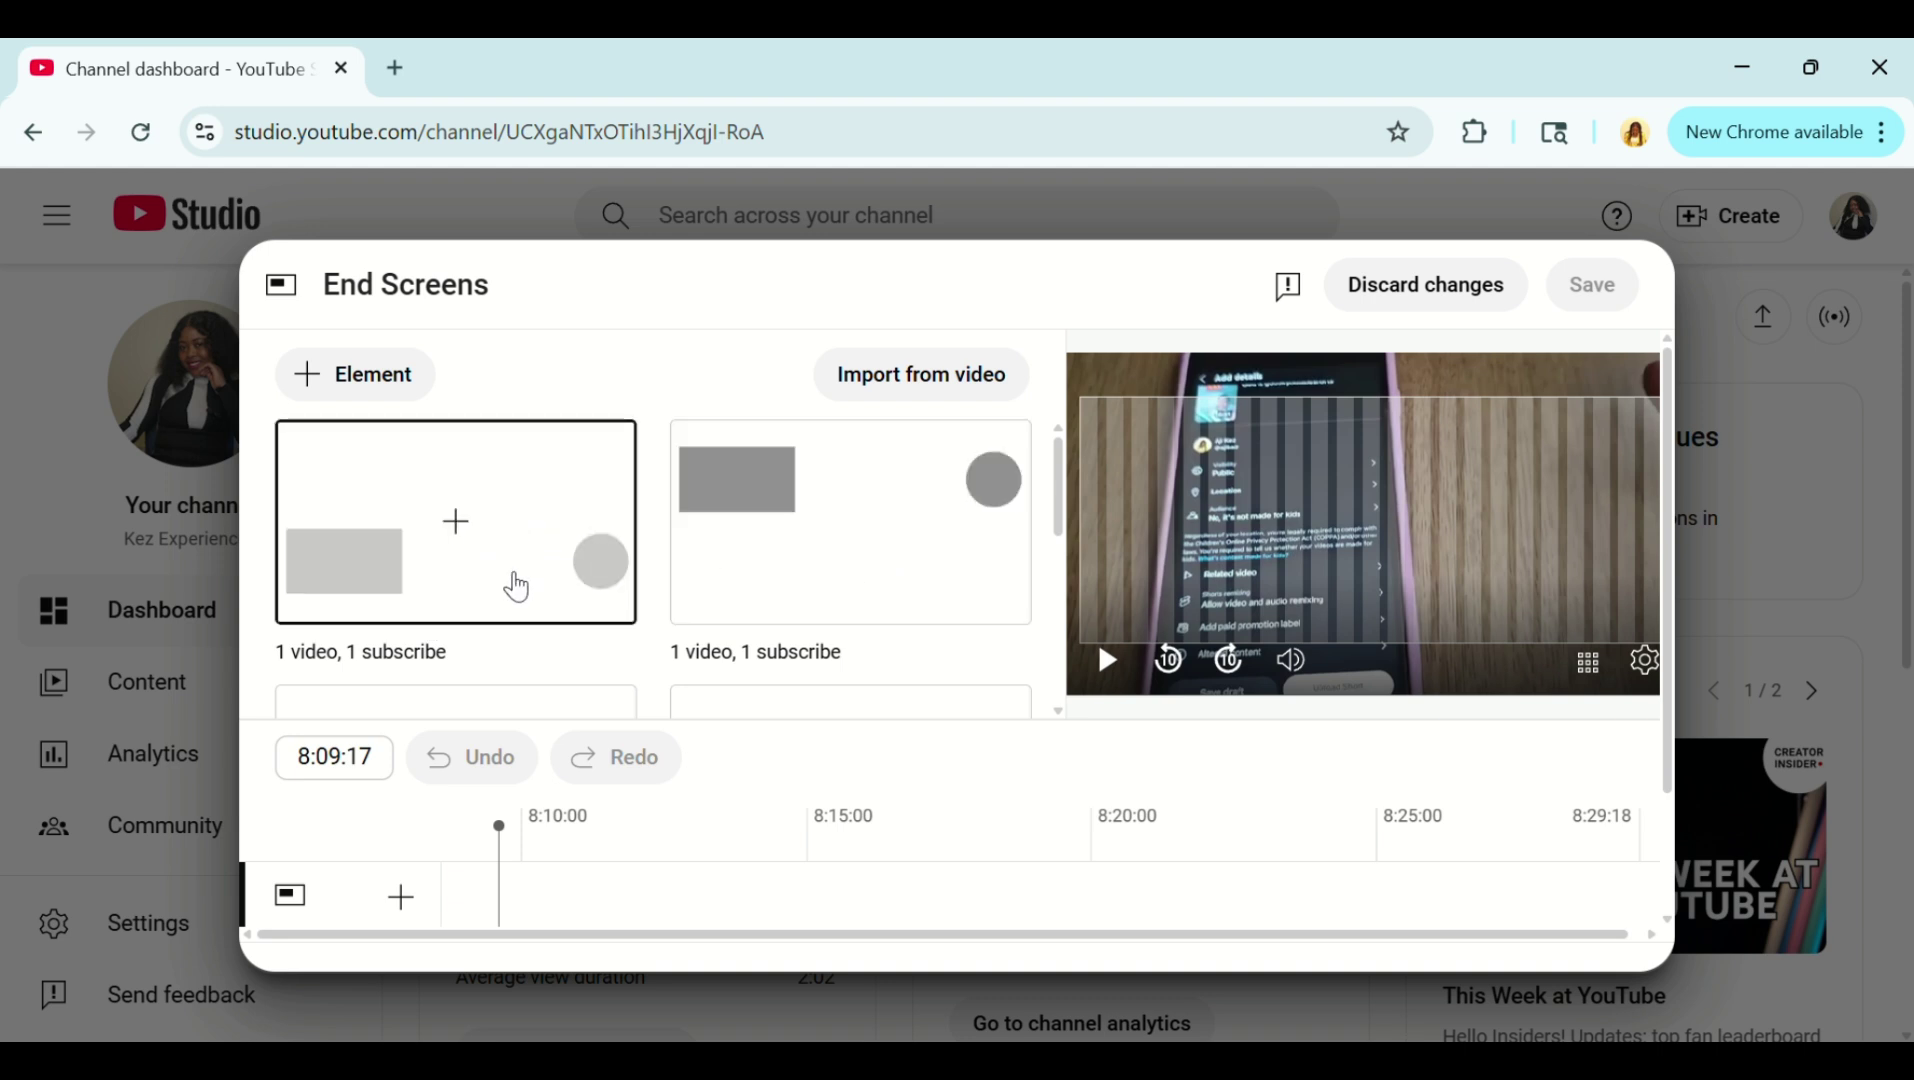
left_click(512, 585)
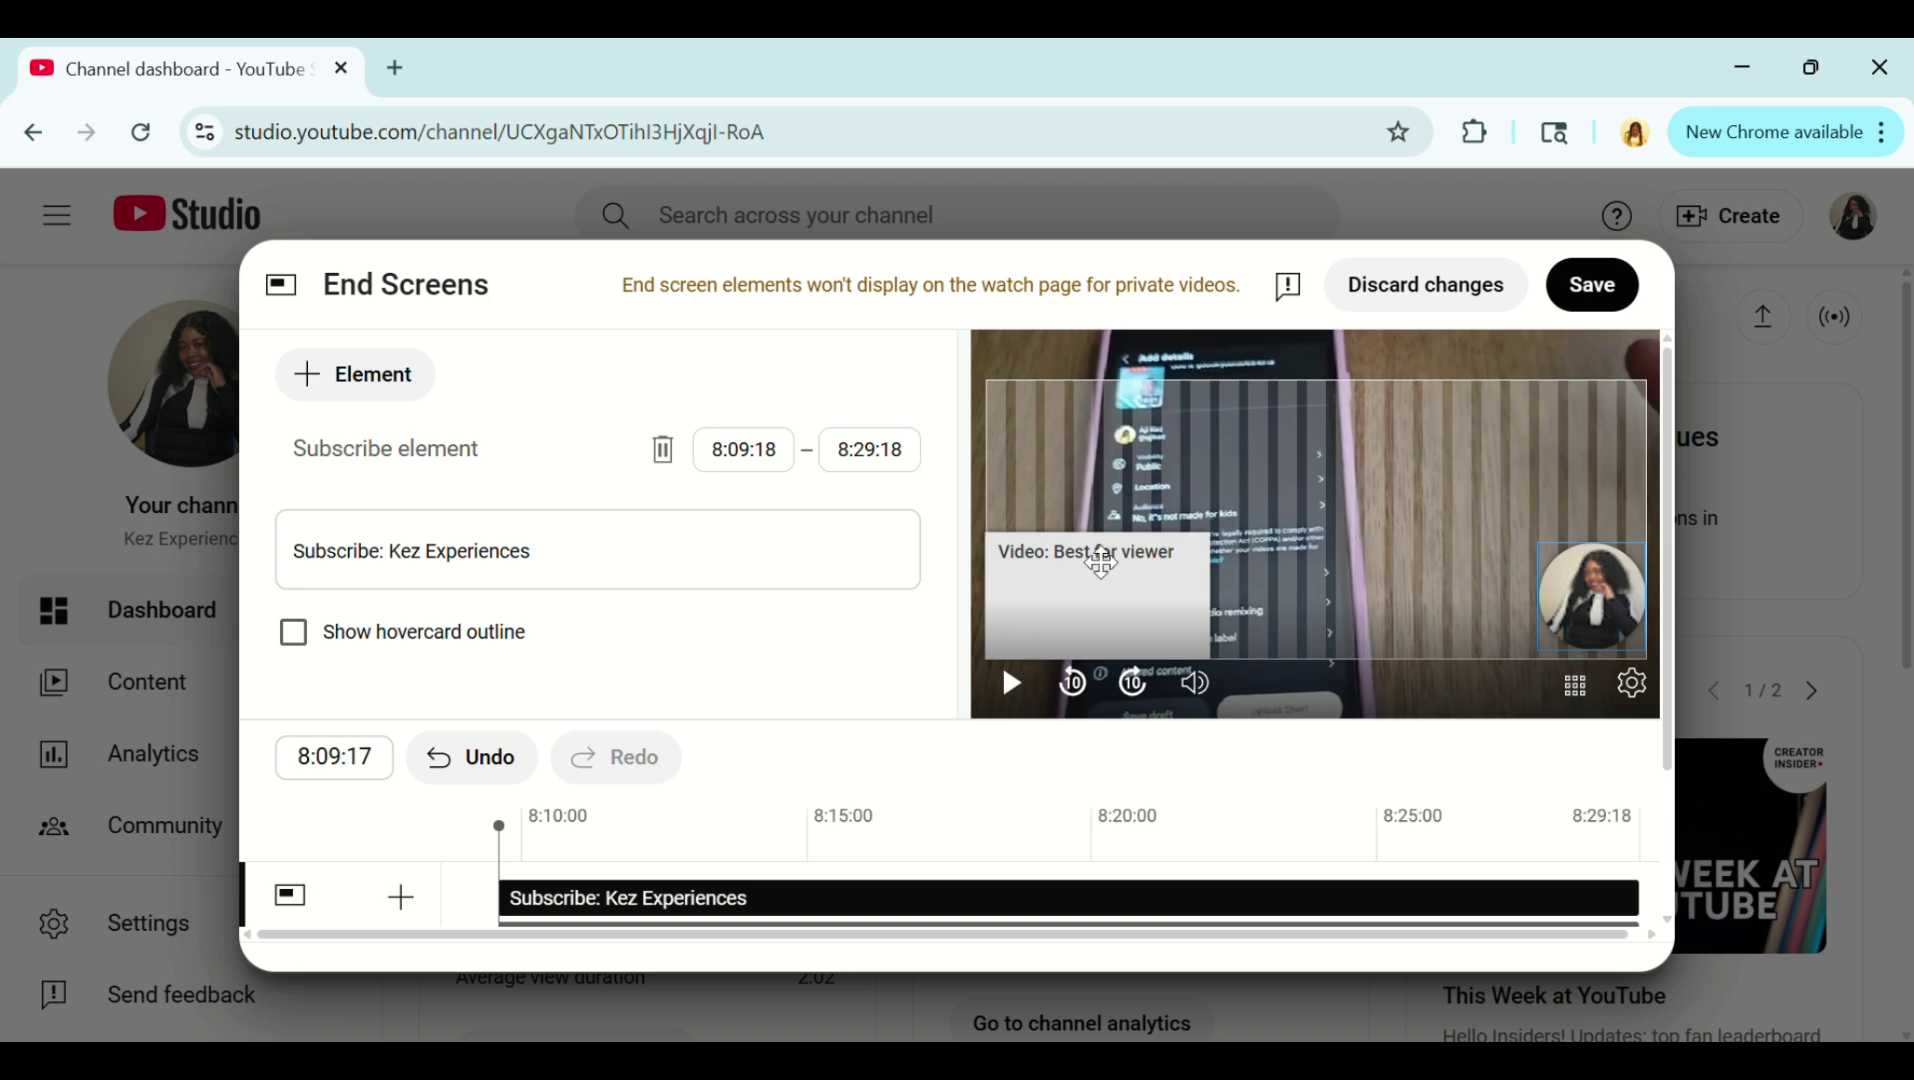
left_click(1603, 280)
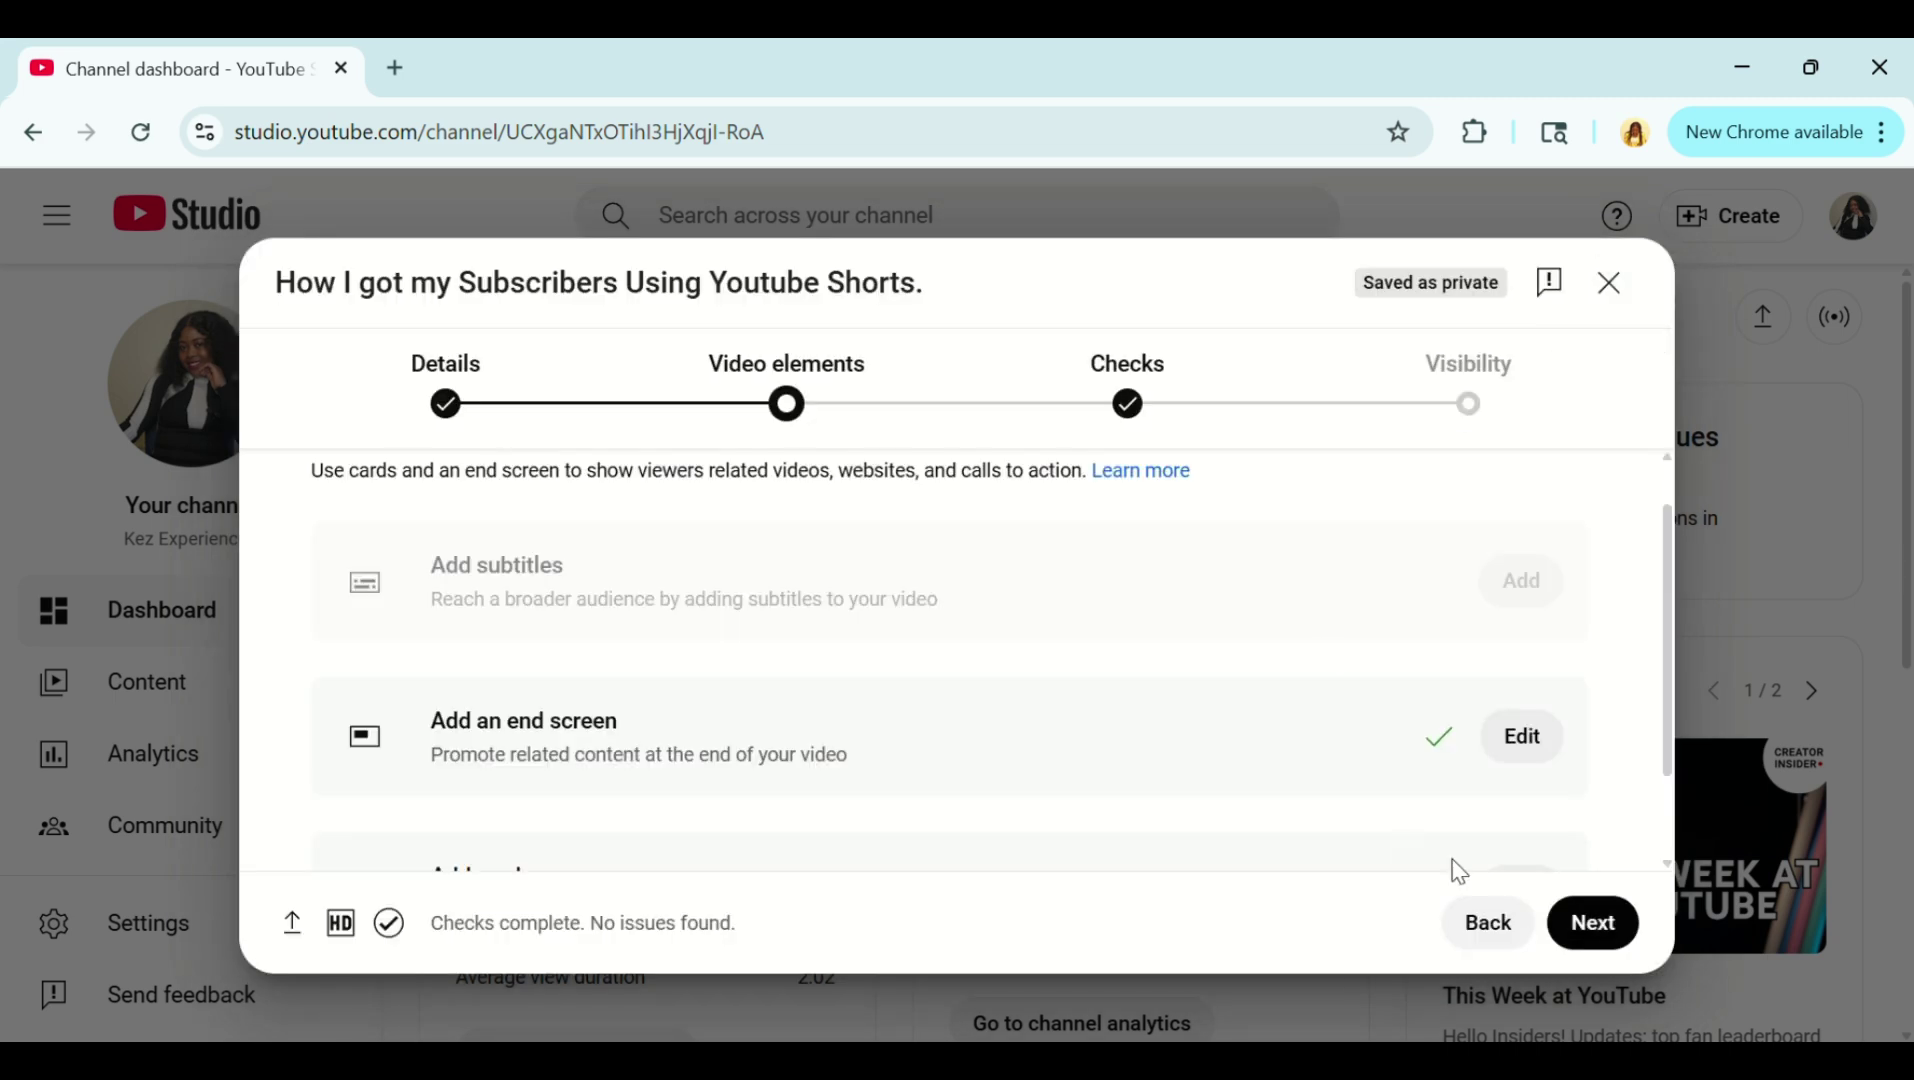
Add a video card at 0:00:00 linking to How to Start a Youtube Channel for Beginners Part 1 and save it
scroll(1672, 876, "down", 2)
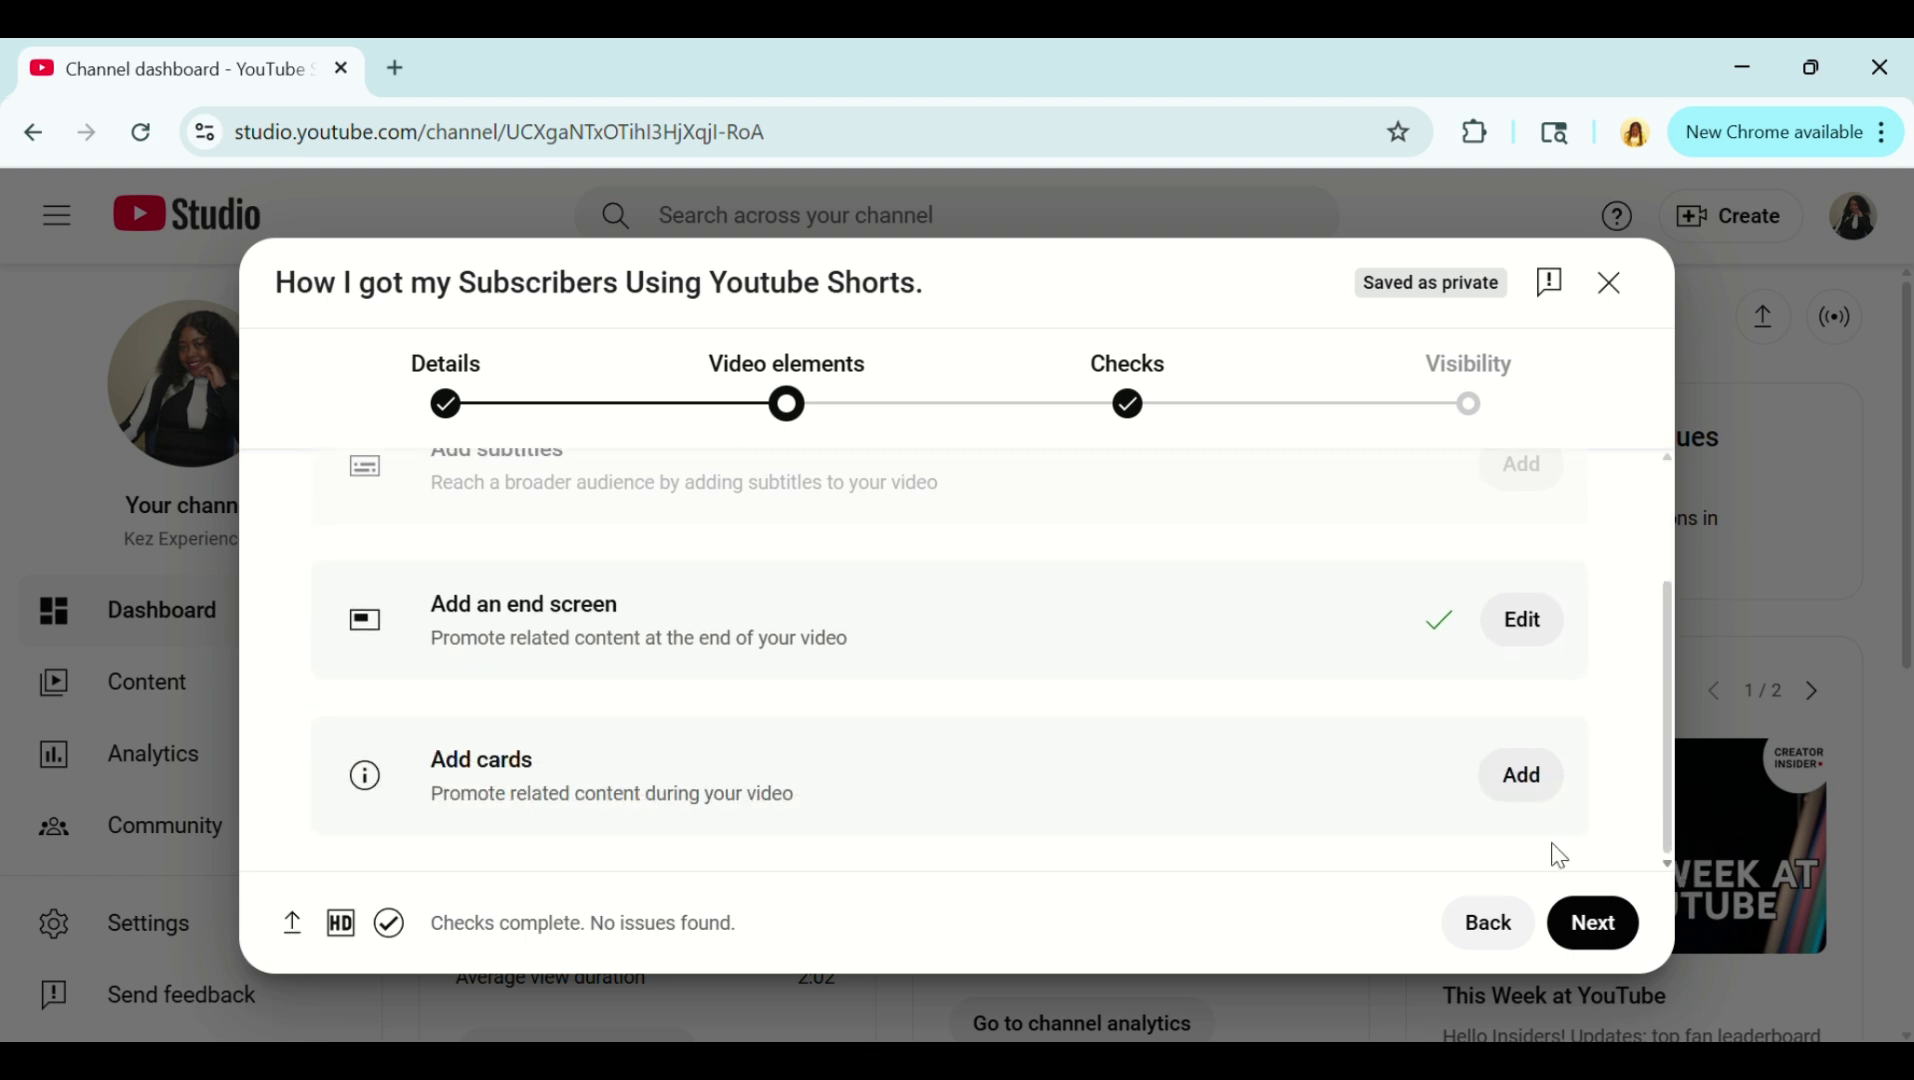
left_click(1522, 785)
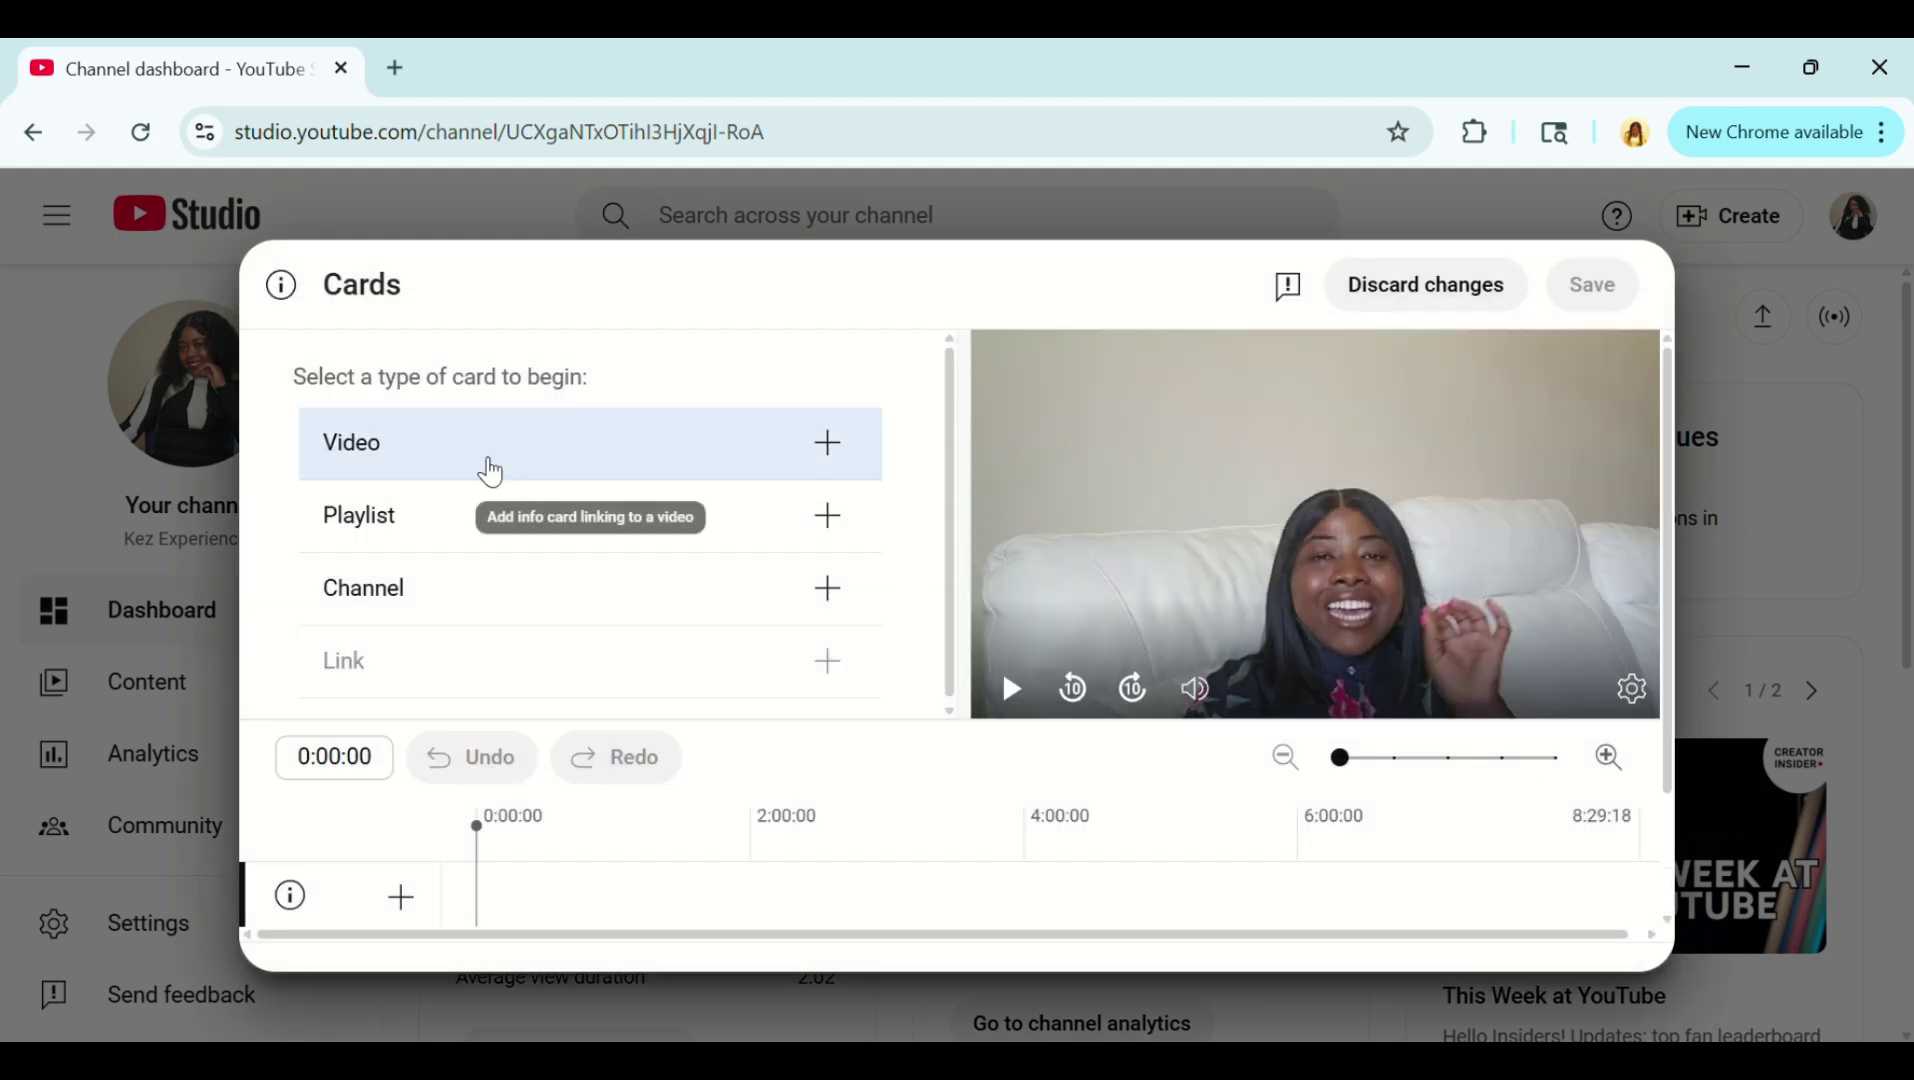
left_click(489, 471)
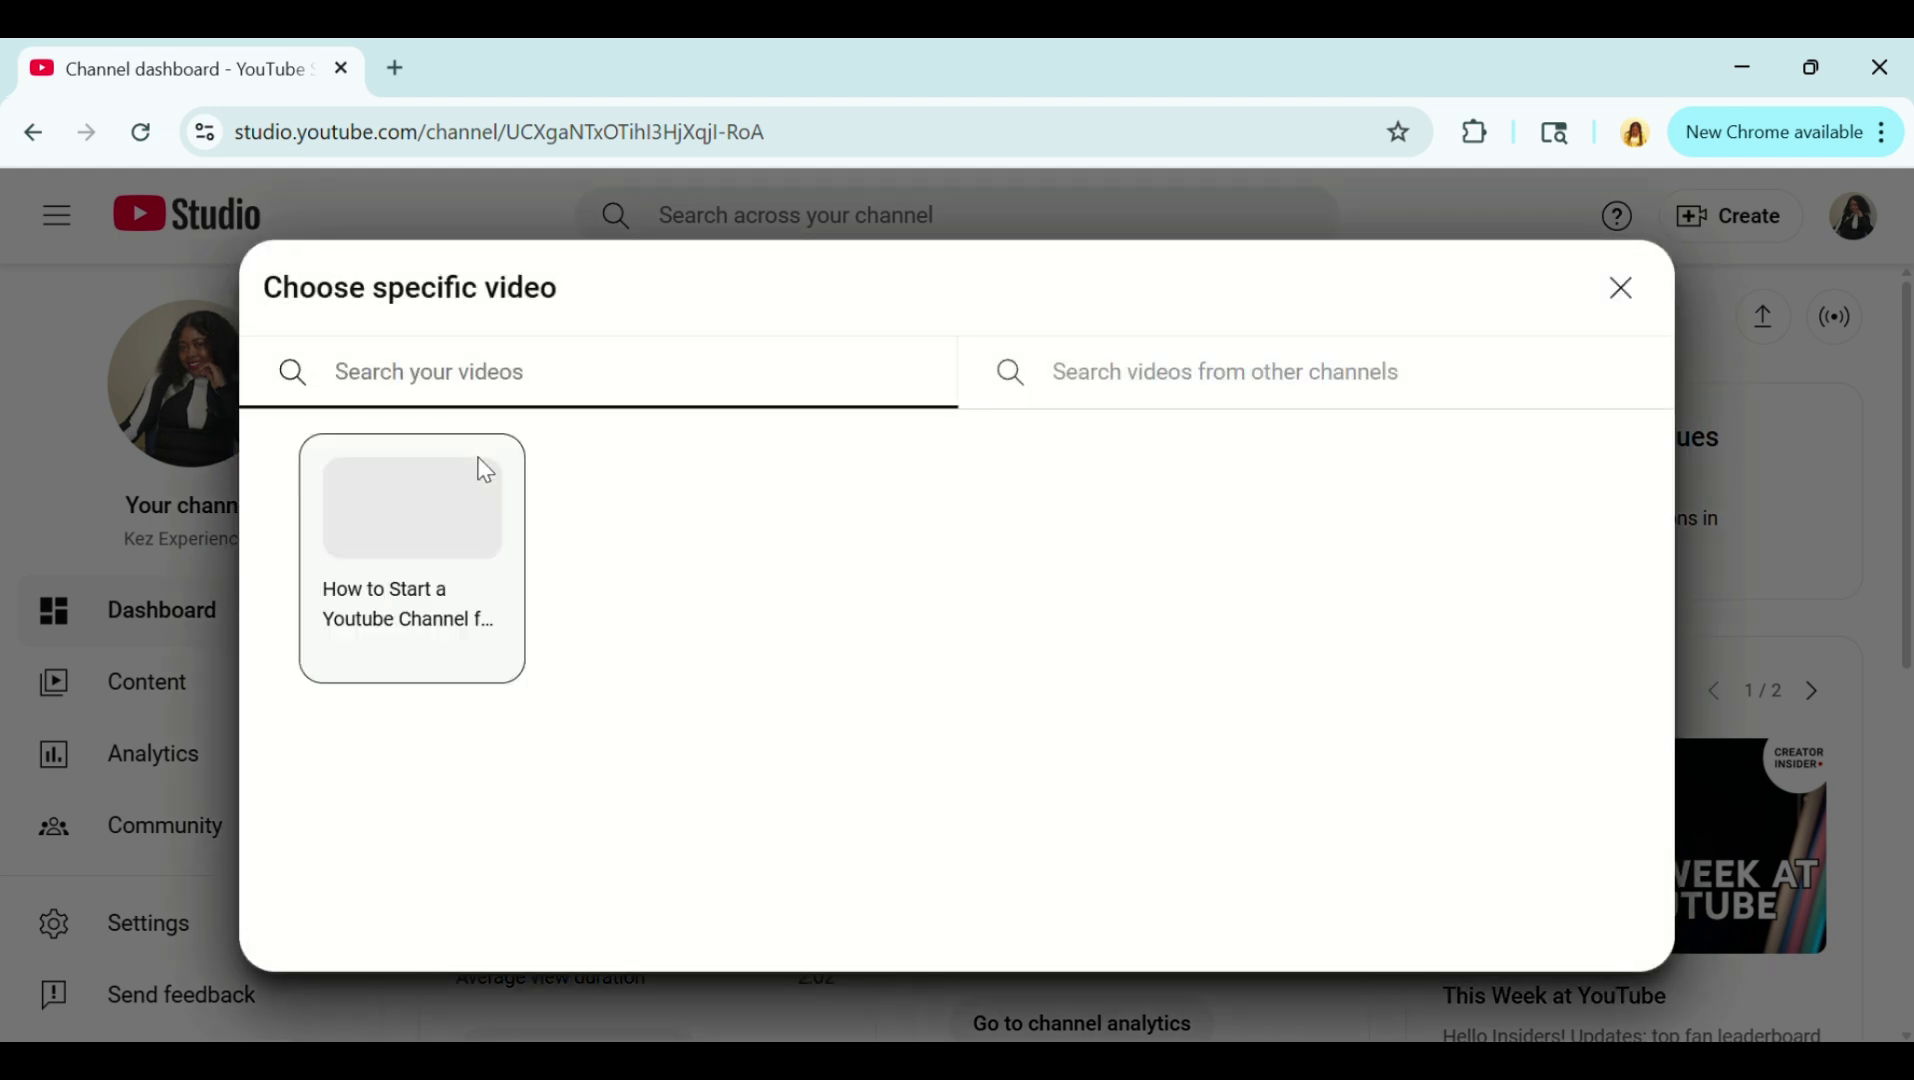
left_click(384, 518)
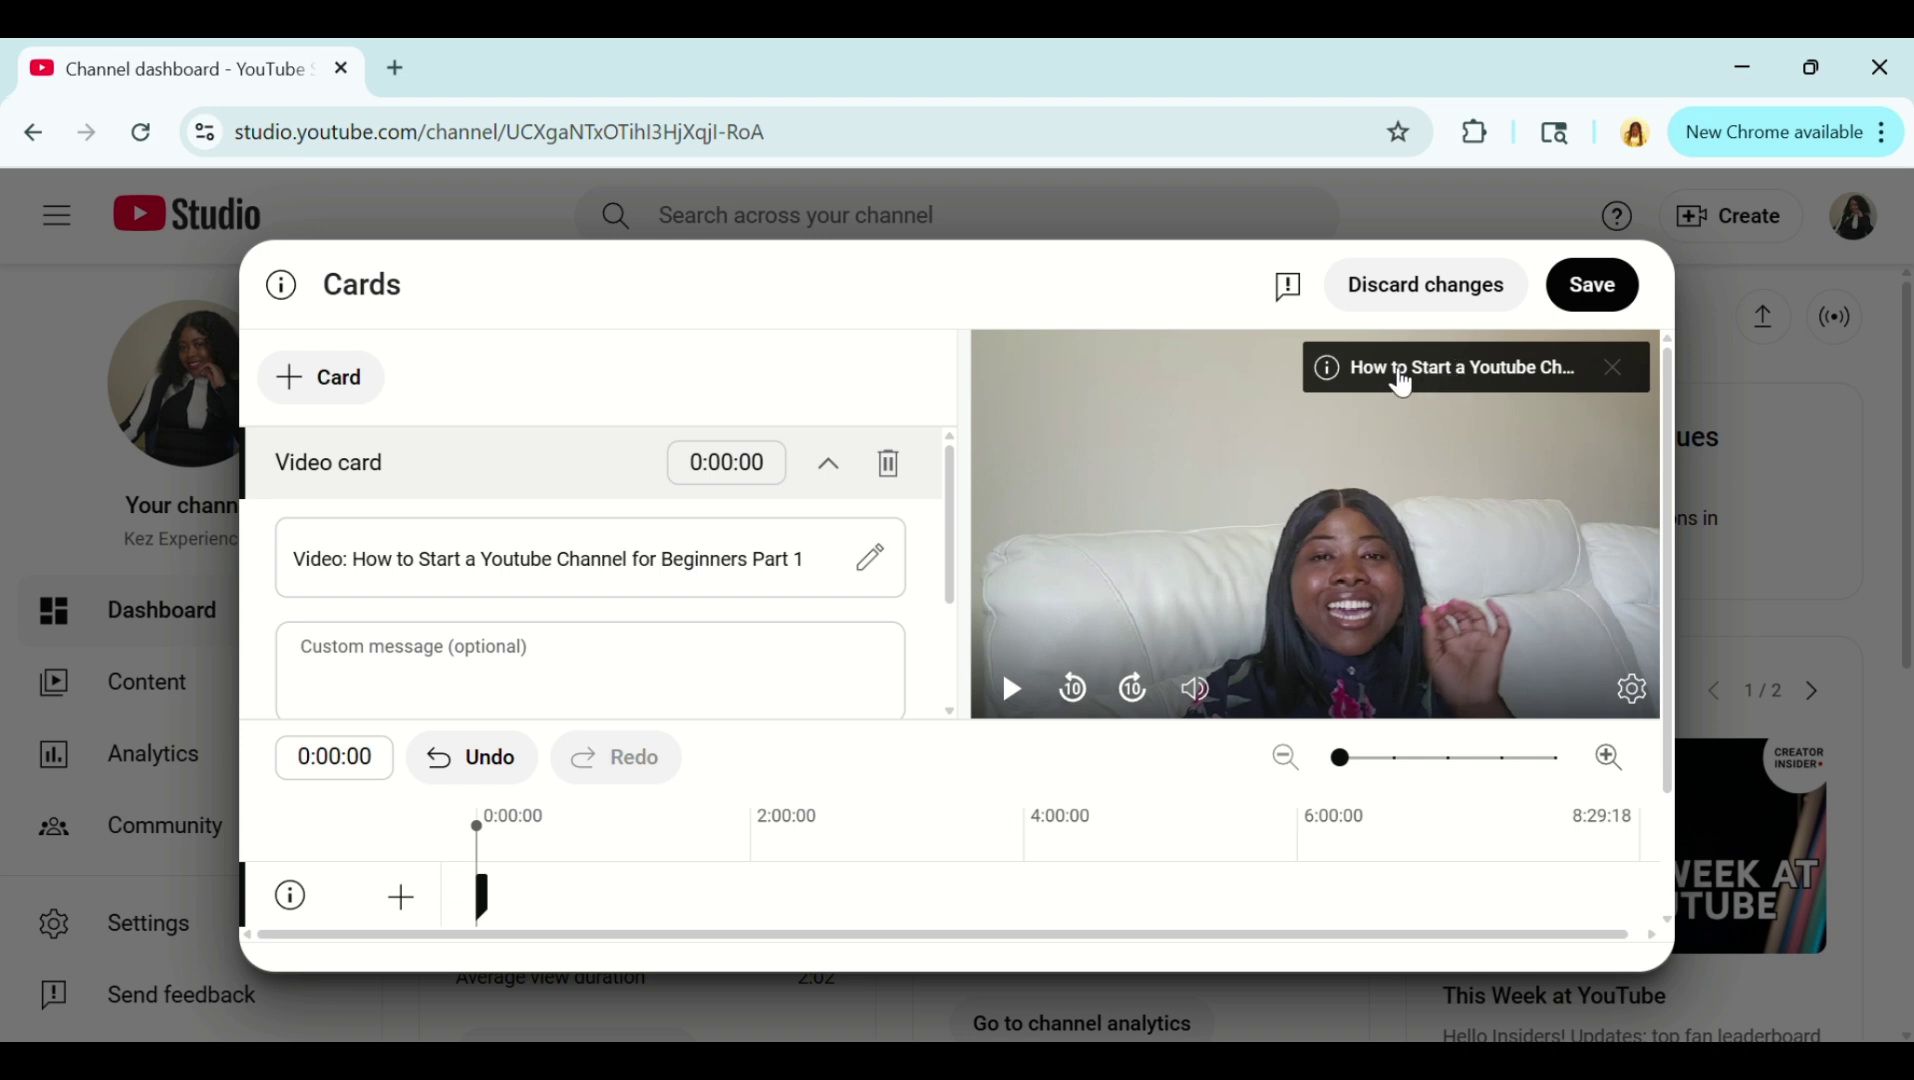
left_click(1610, 288)
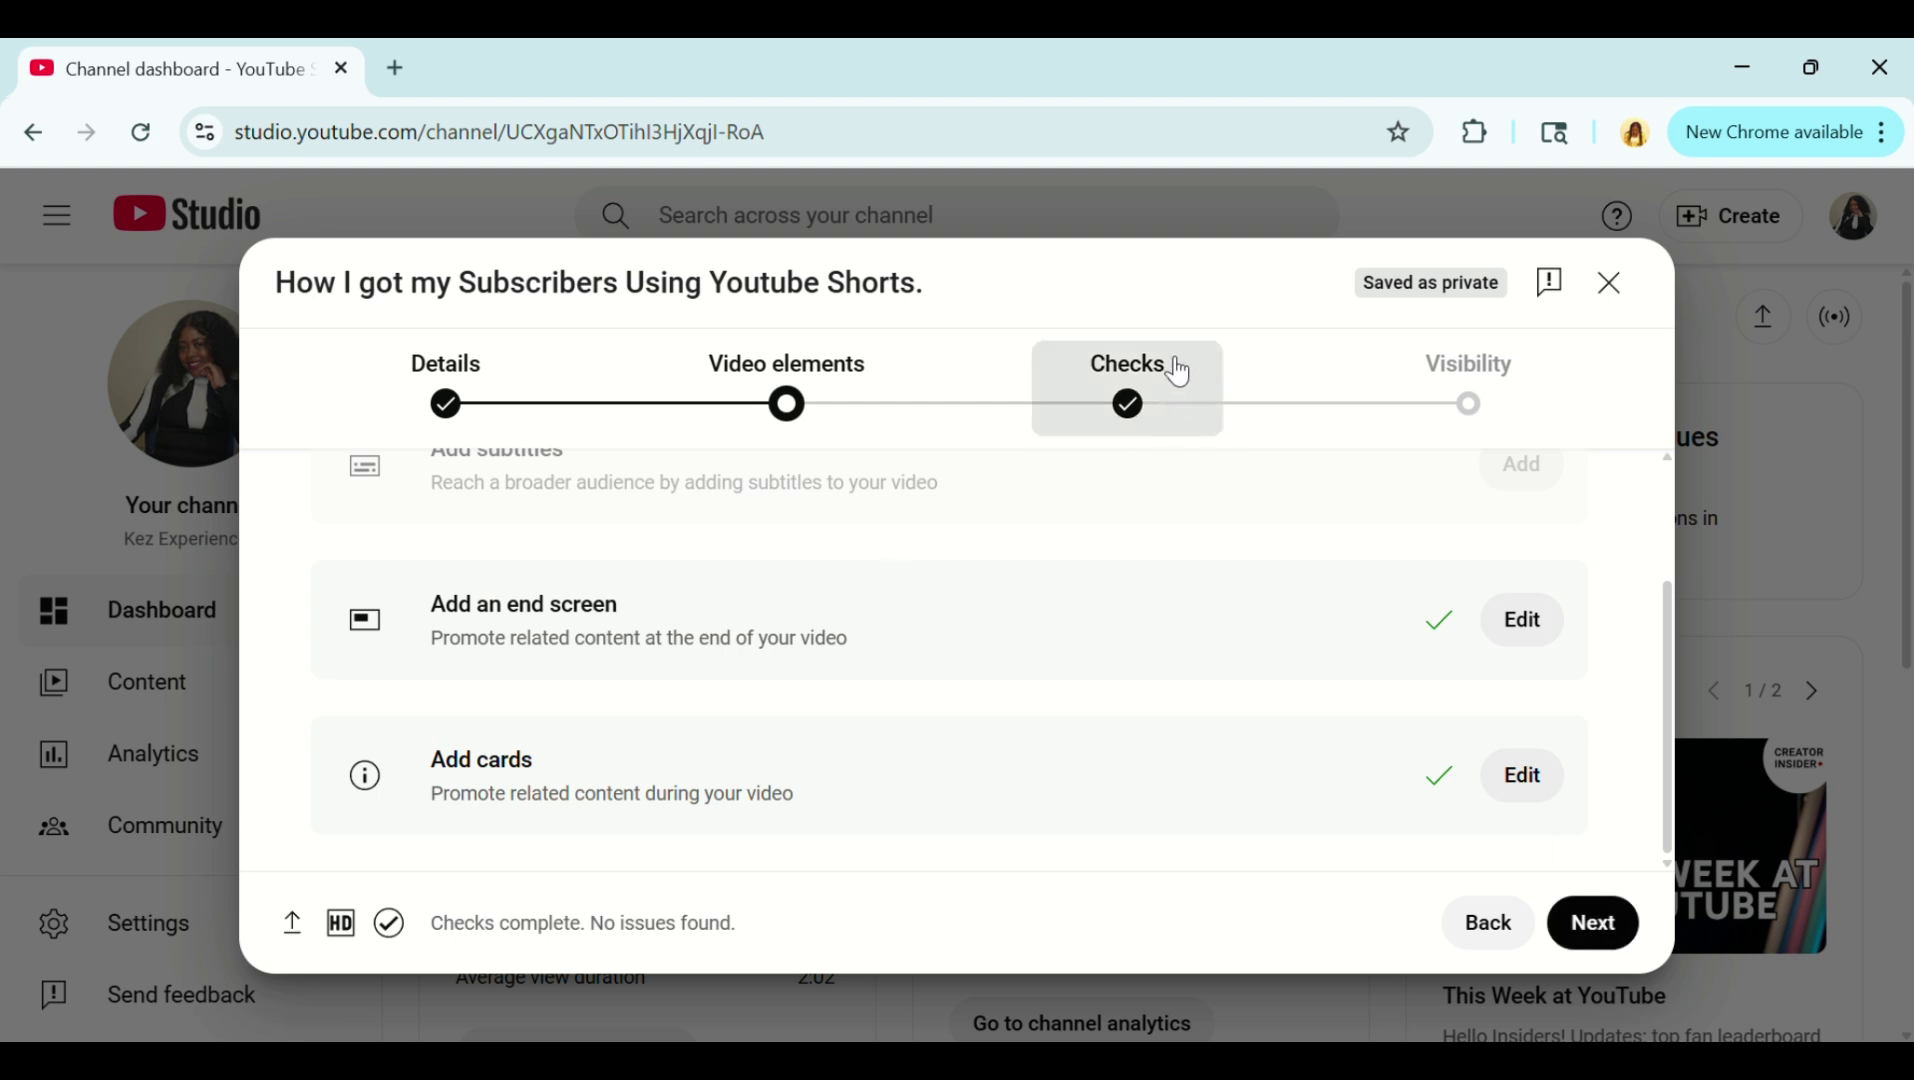
Proceed through the copyright checks to the visibility stage and review the Private, Unlisted and Public options
left_click(1596, 940)
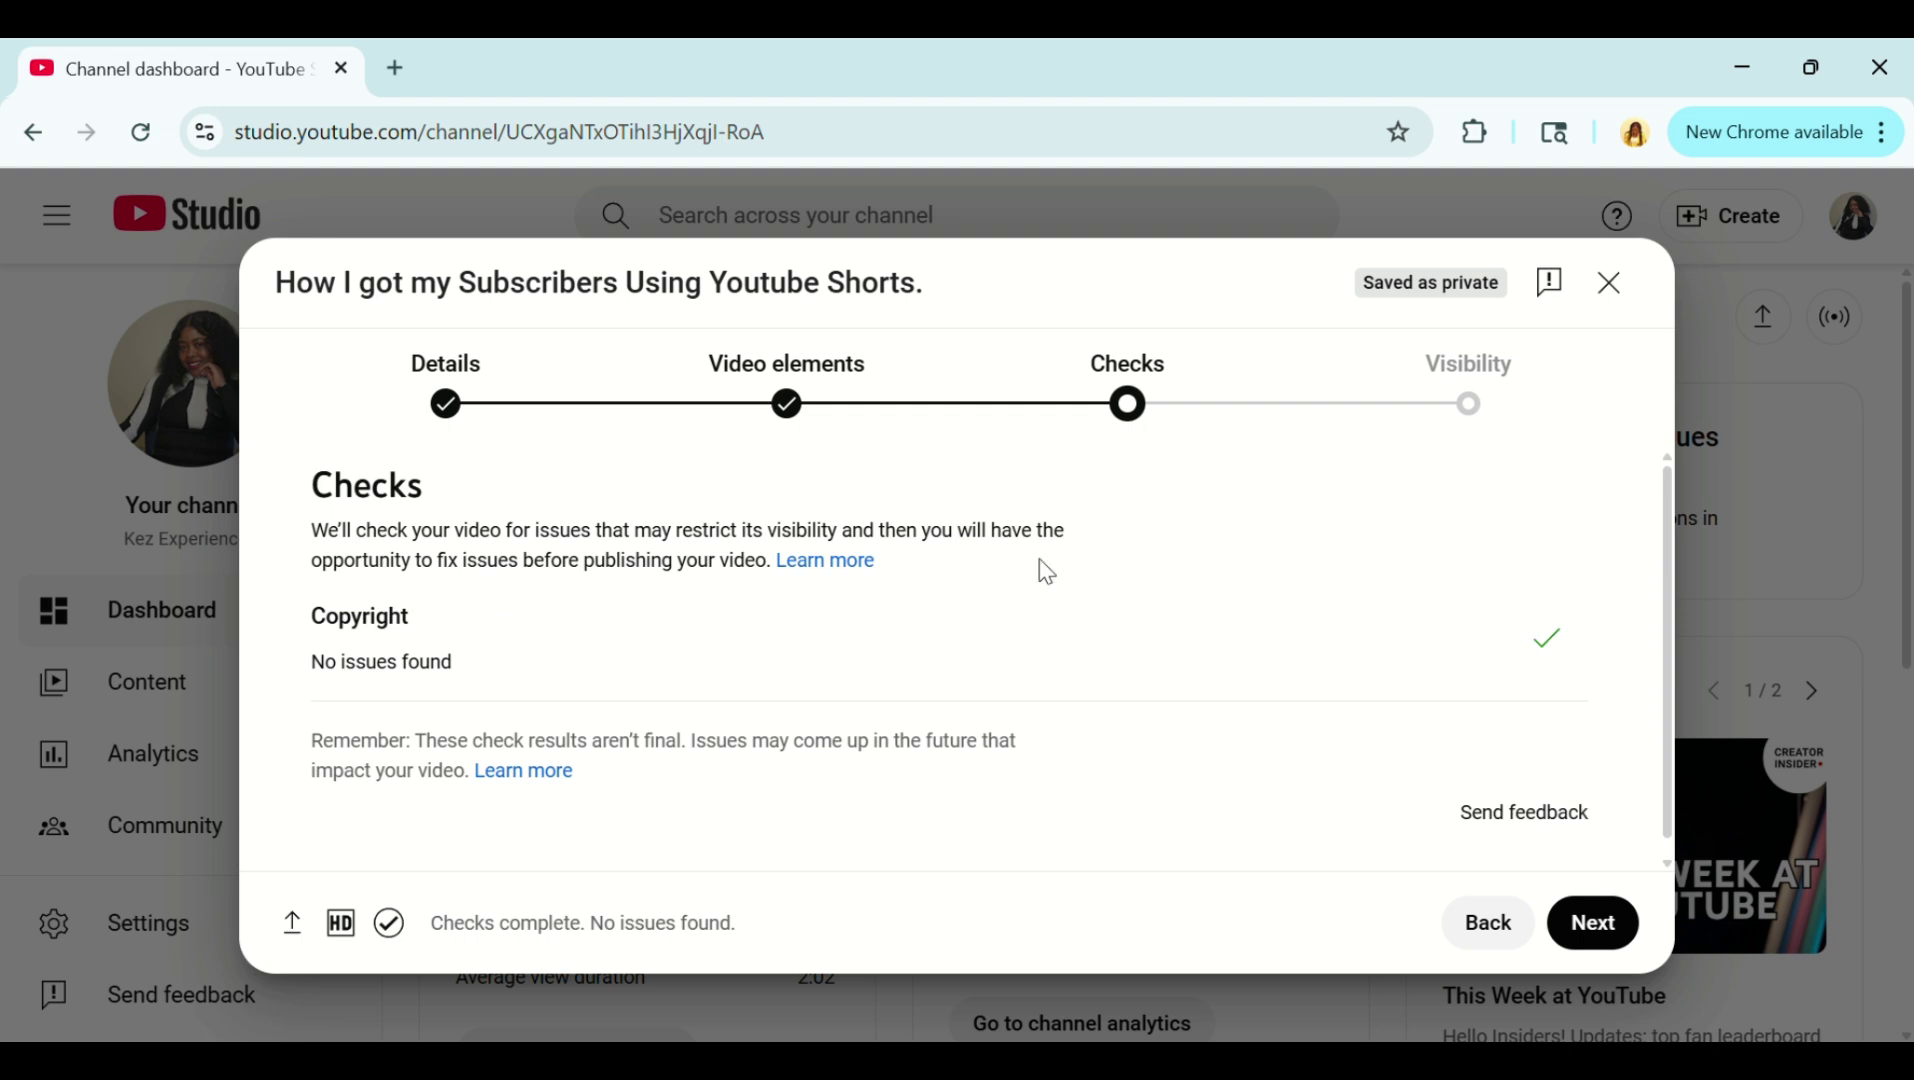
left_click(1604, 924)
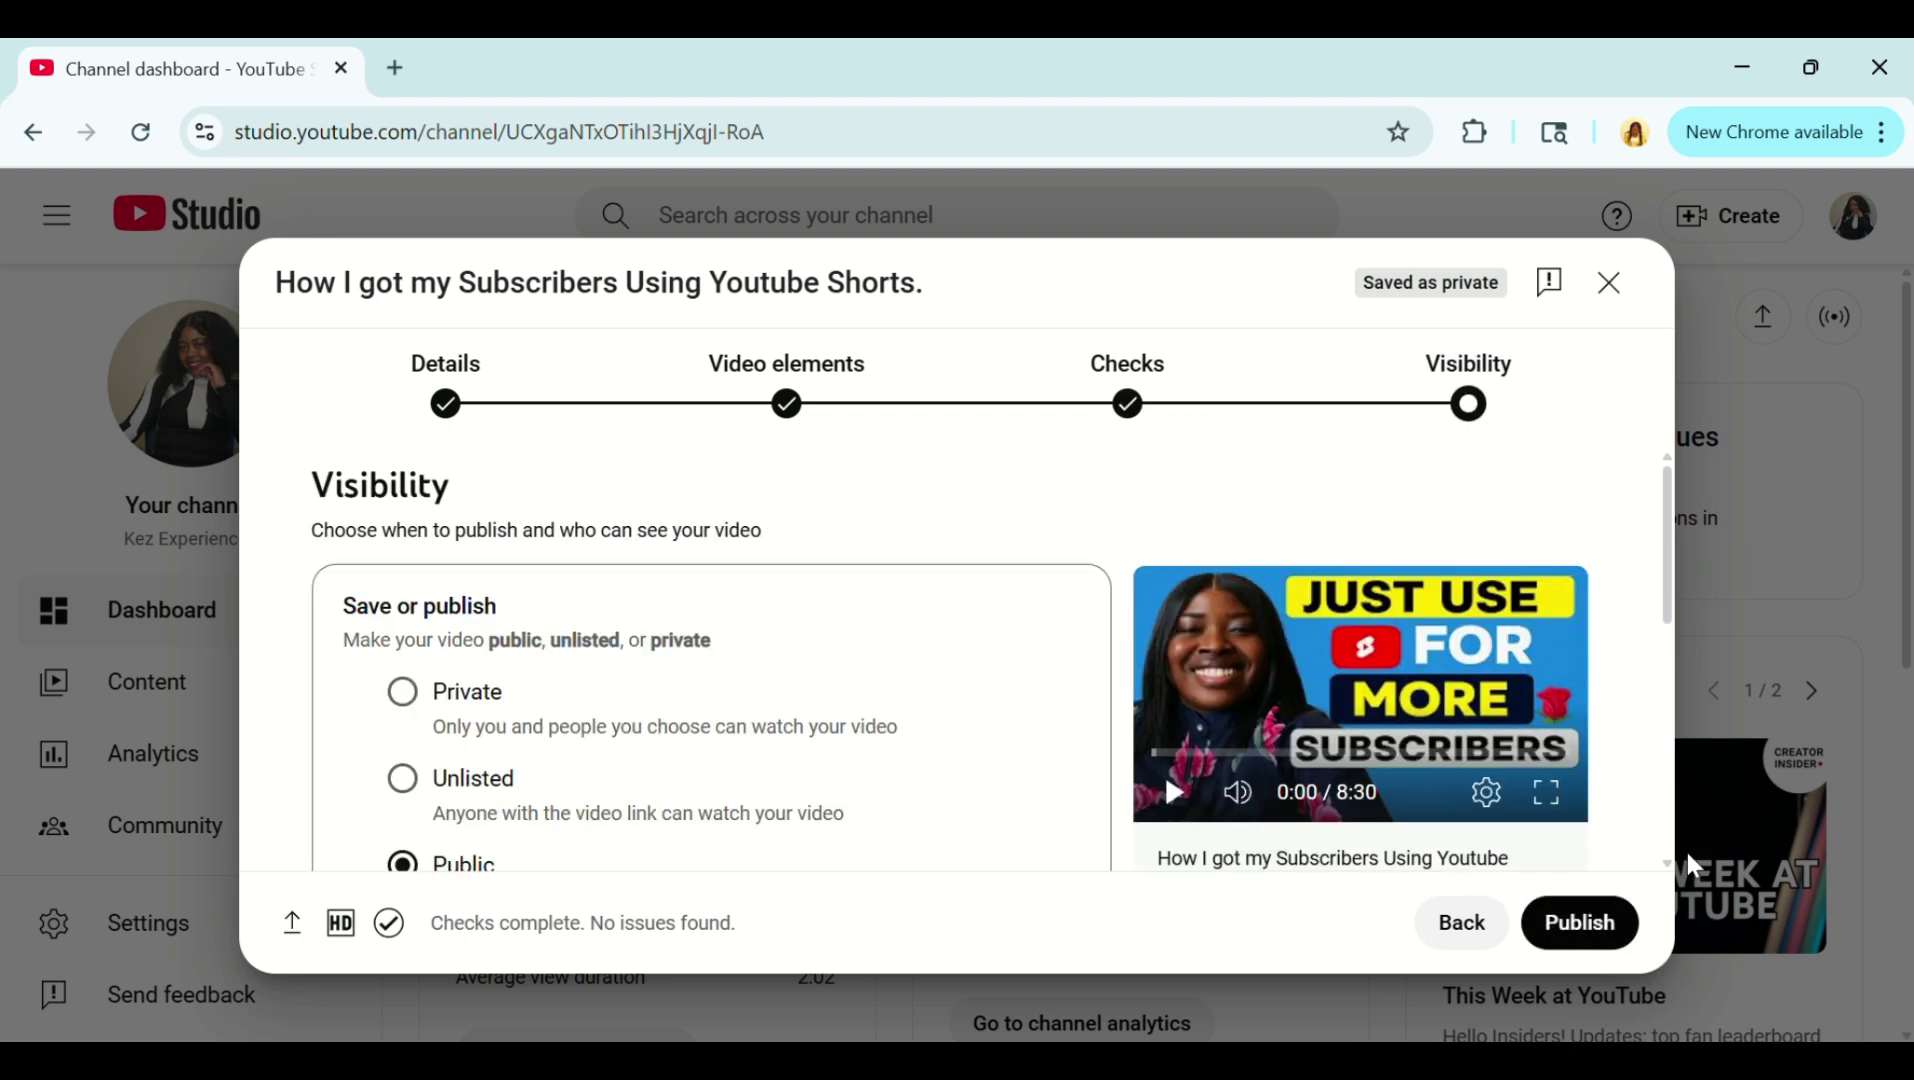
scroll(1676, 869, "down", 1)
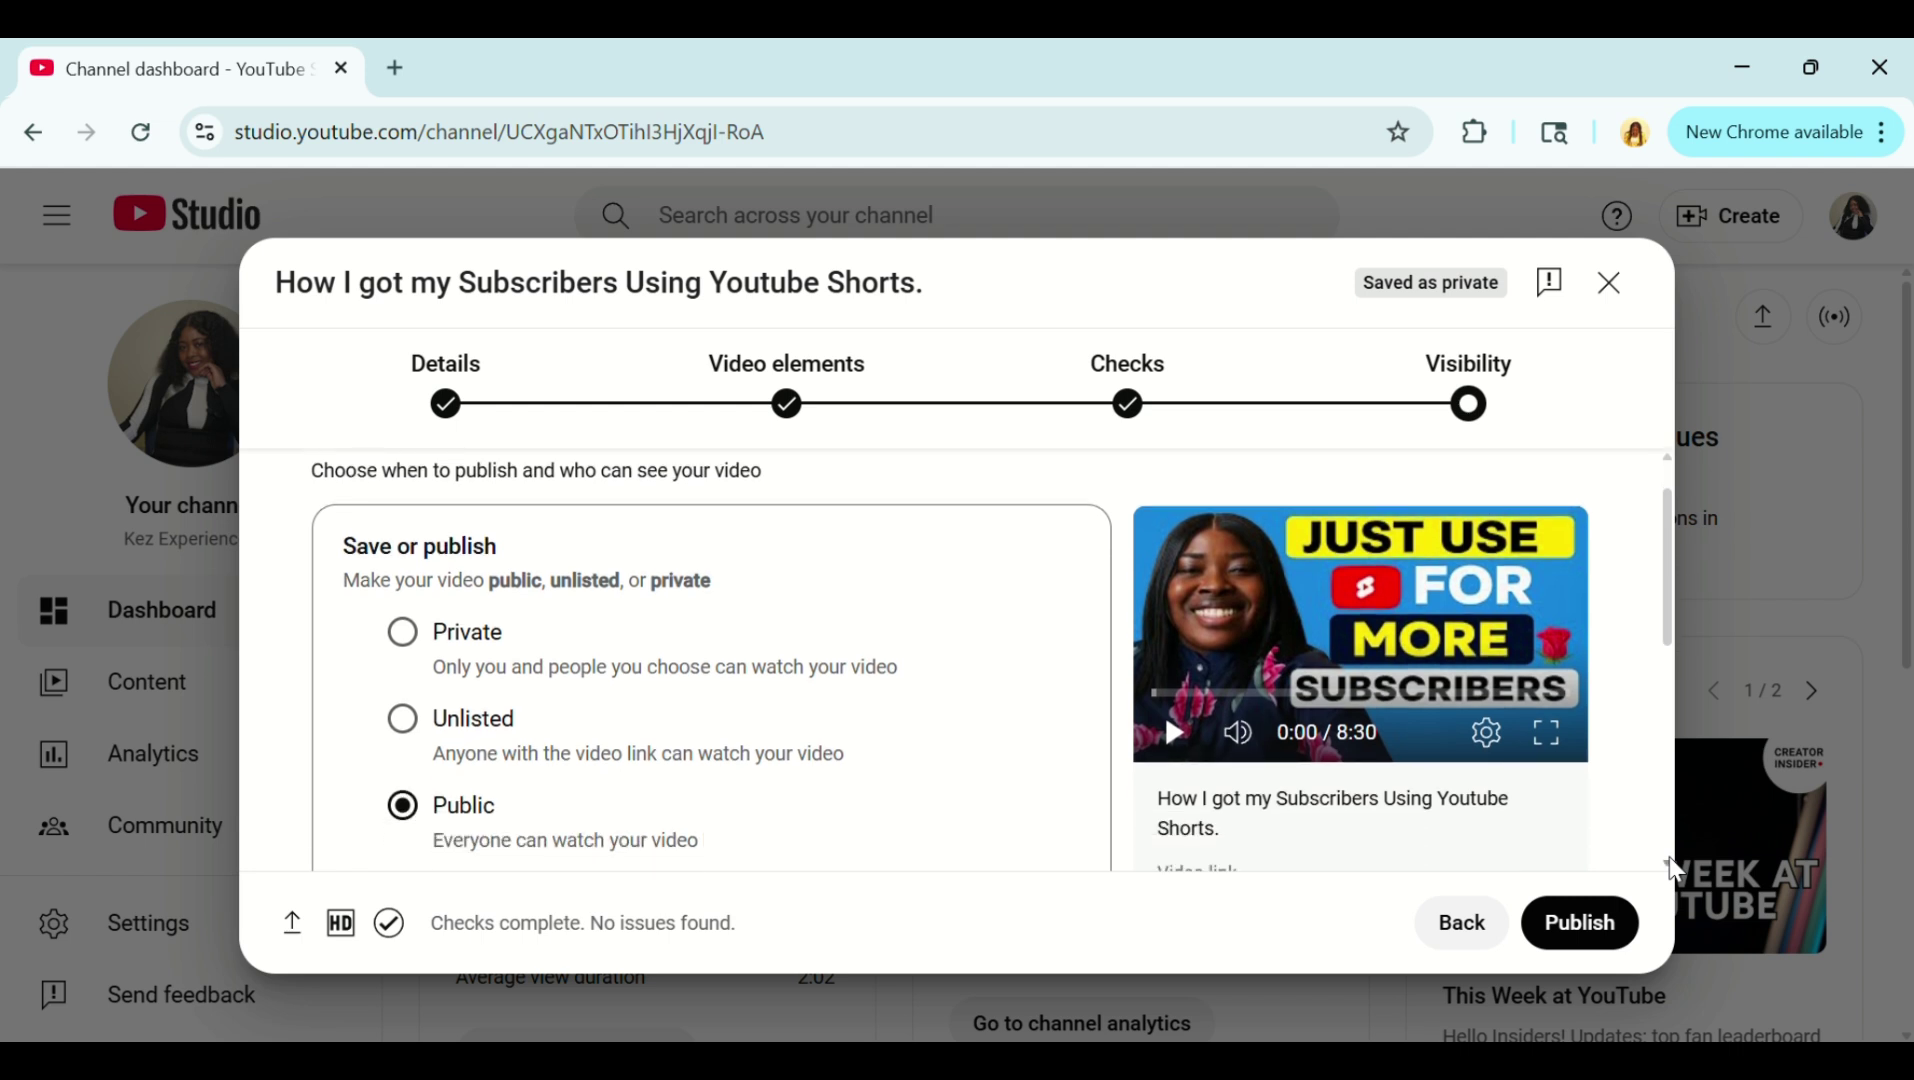
left_click(1462, 404)
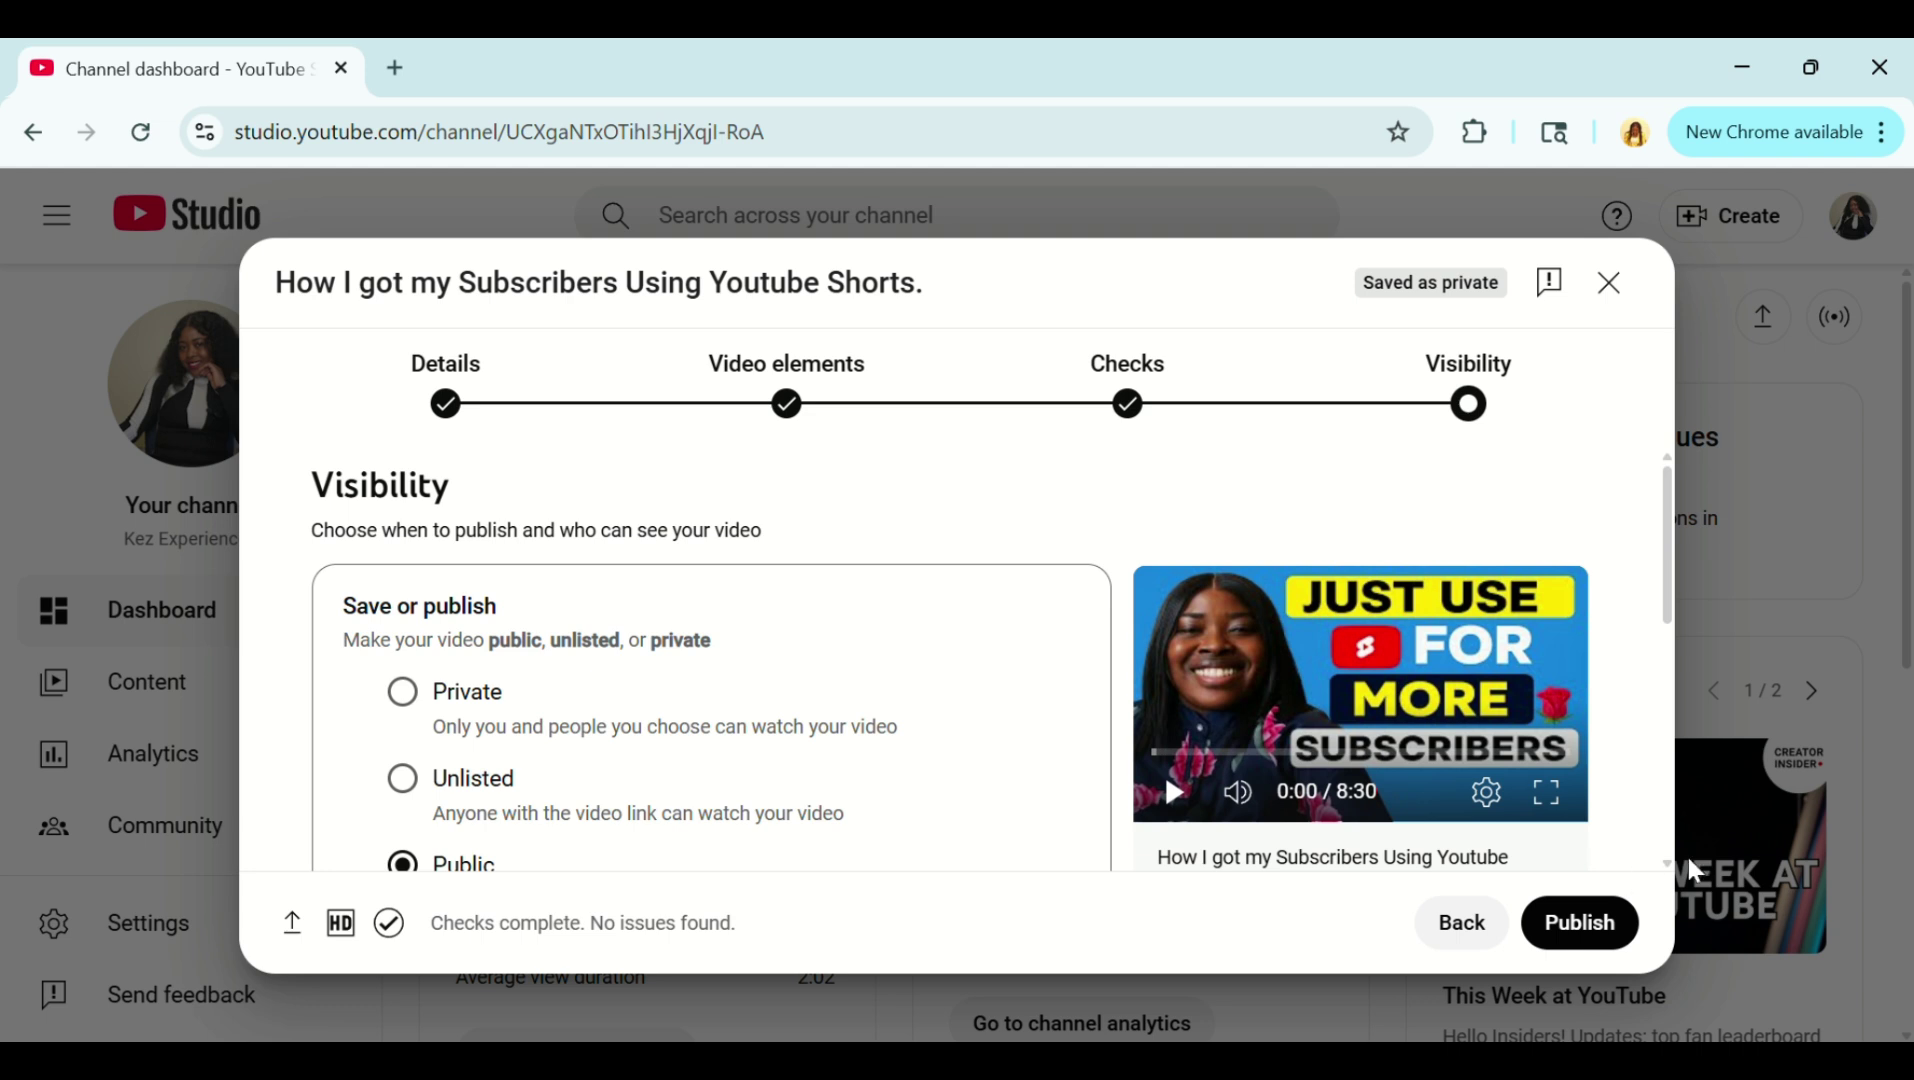
Schedule the video to become public on Jun 19, 2025 at 8:00 PM, without setting it as a Premiere
scroll(1660, 860, "down", 3)
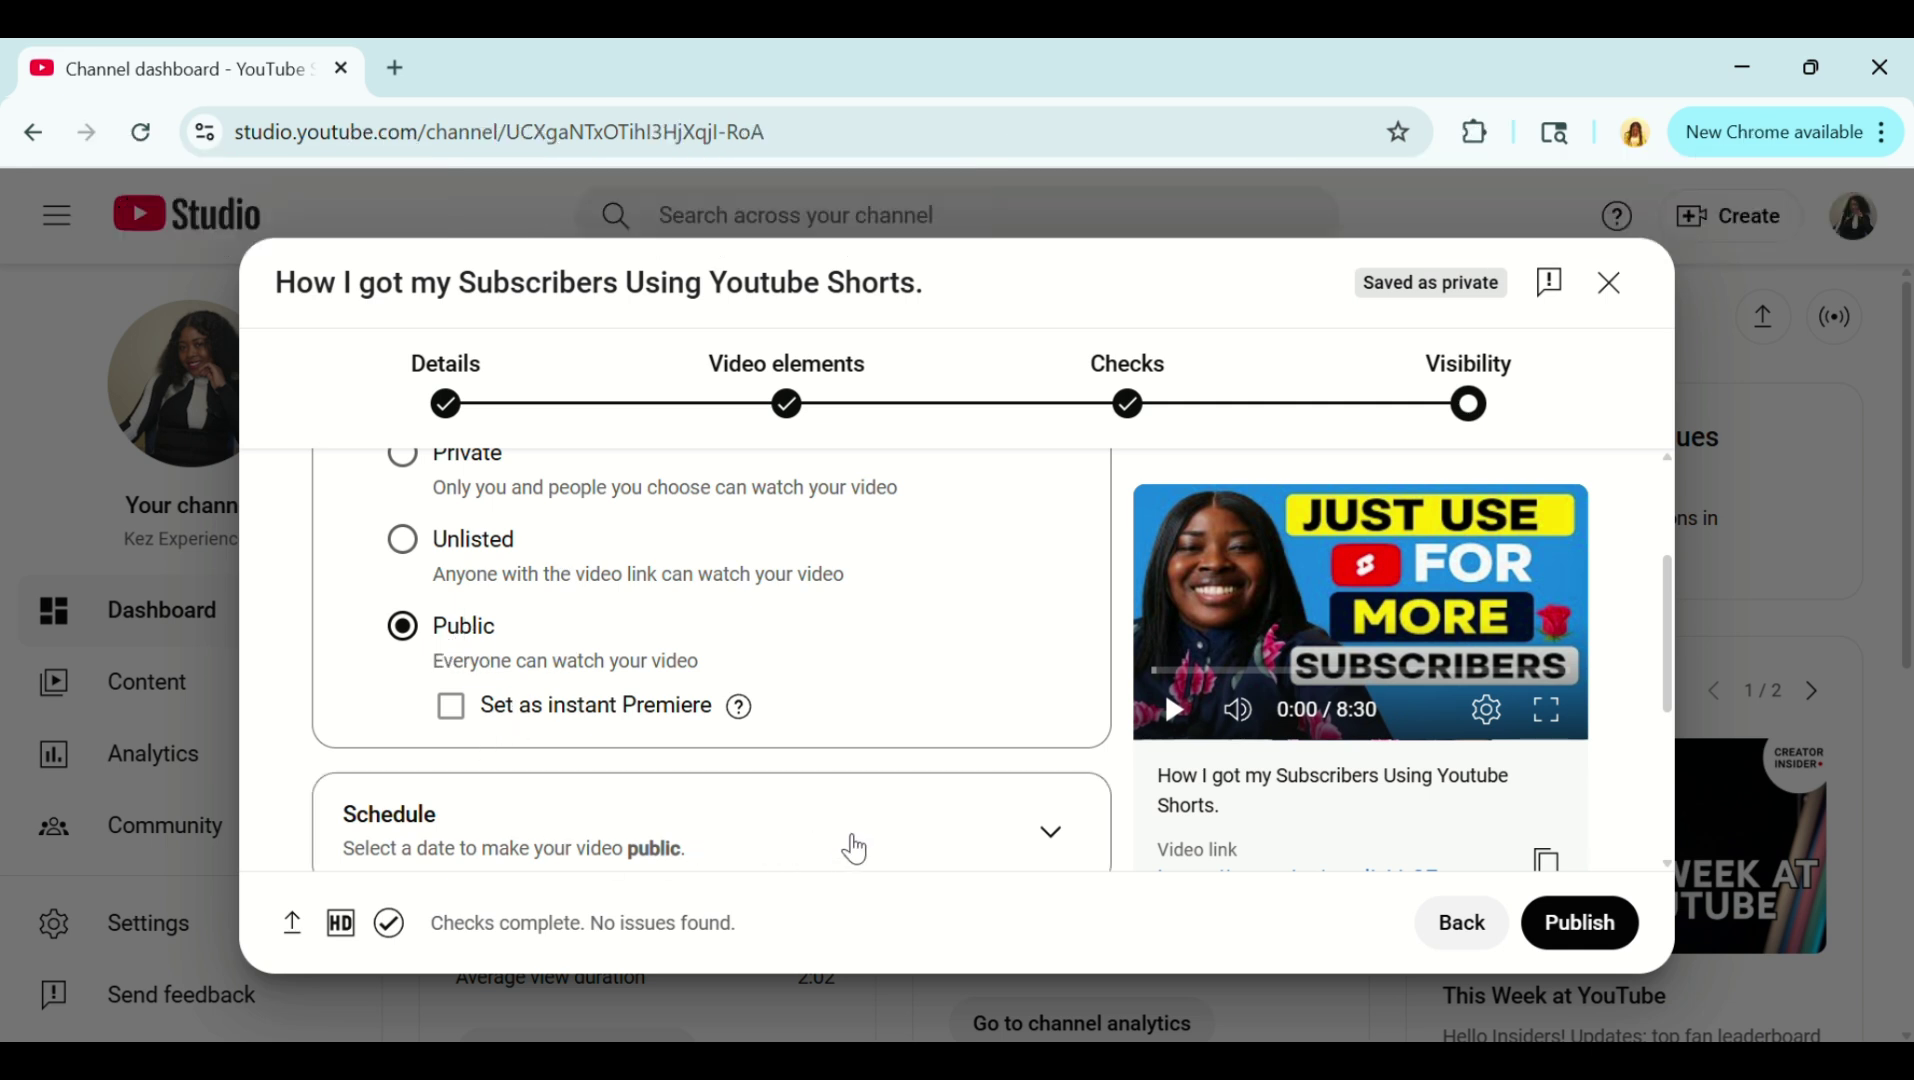
left_click(892, 841)
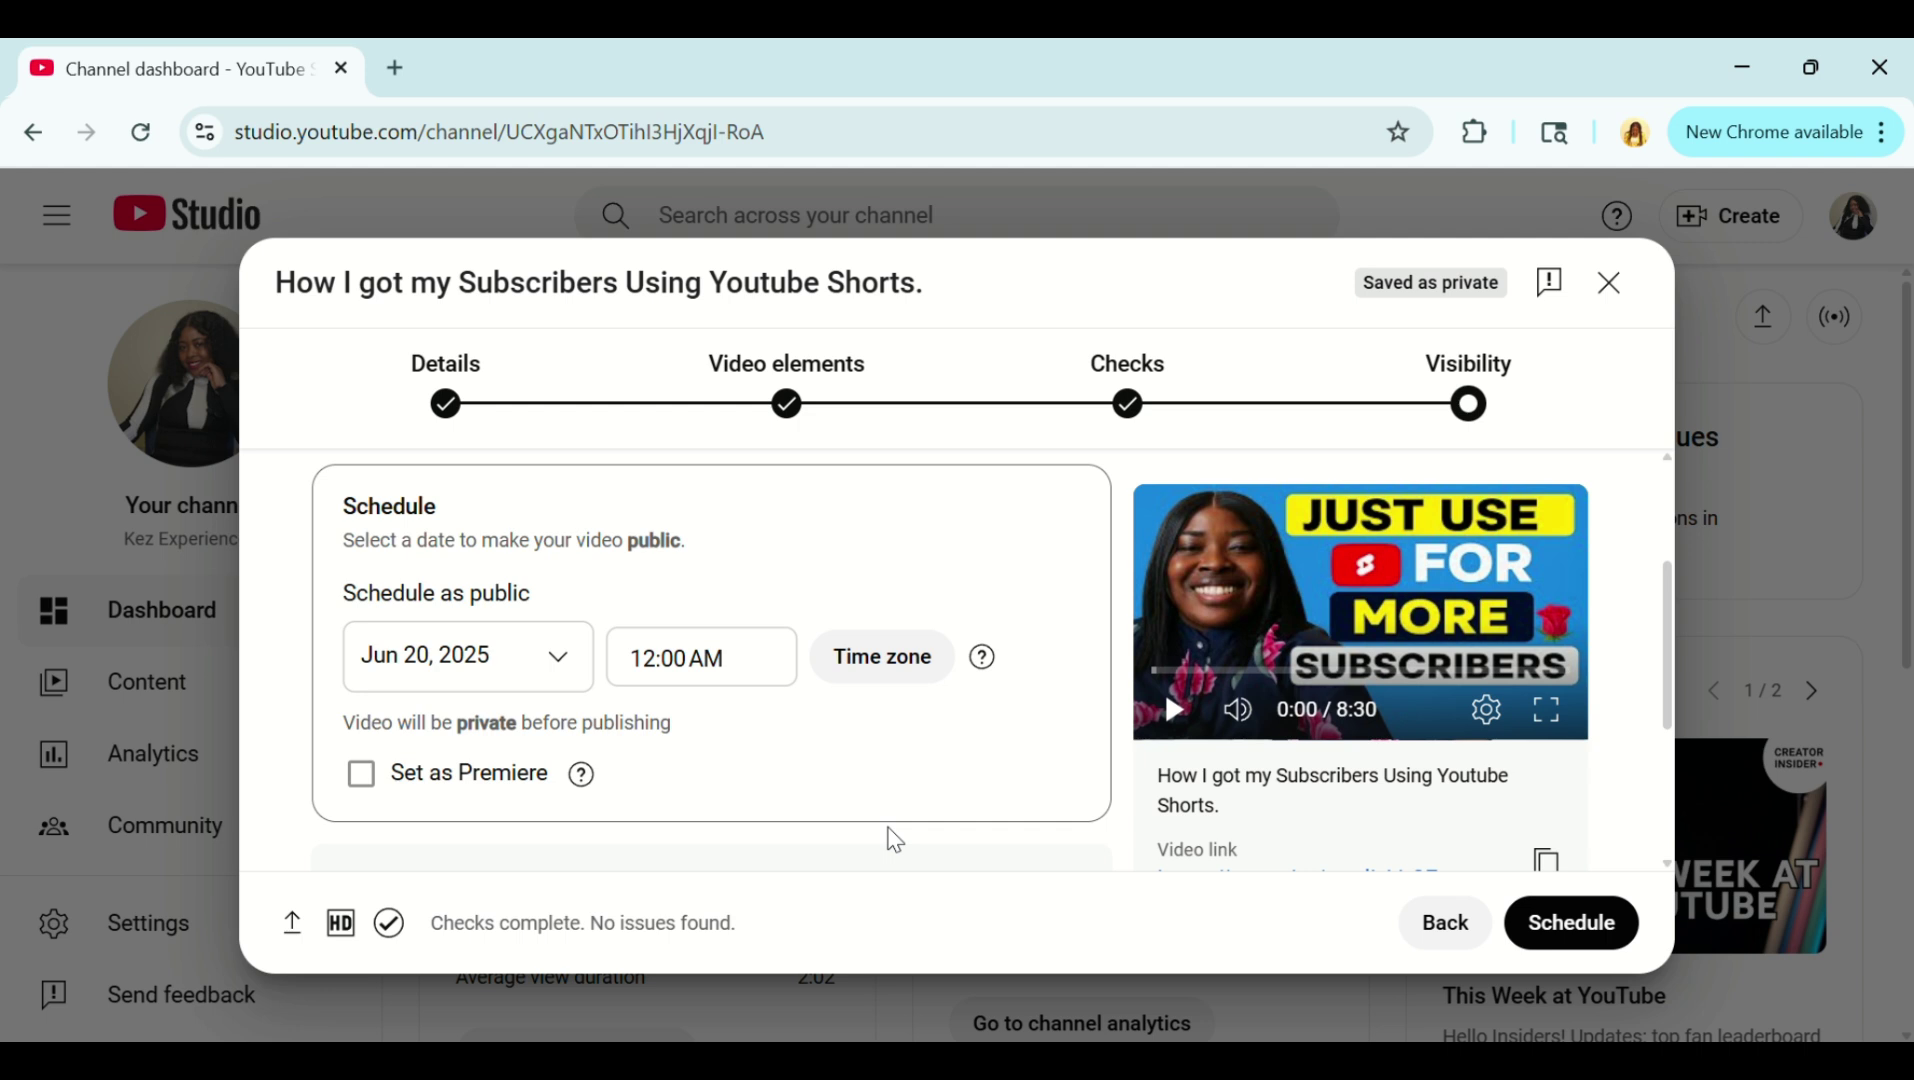
scroll(895, 840, "up", 1)
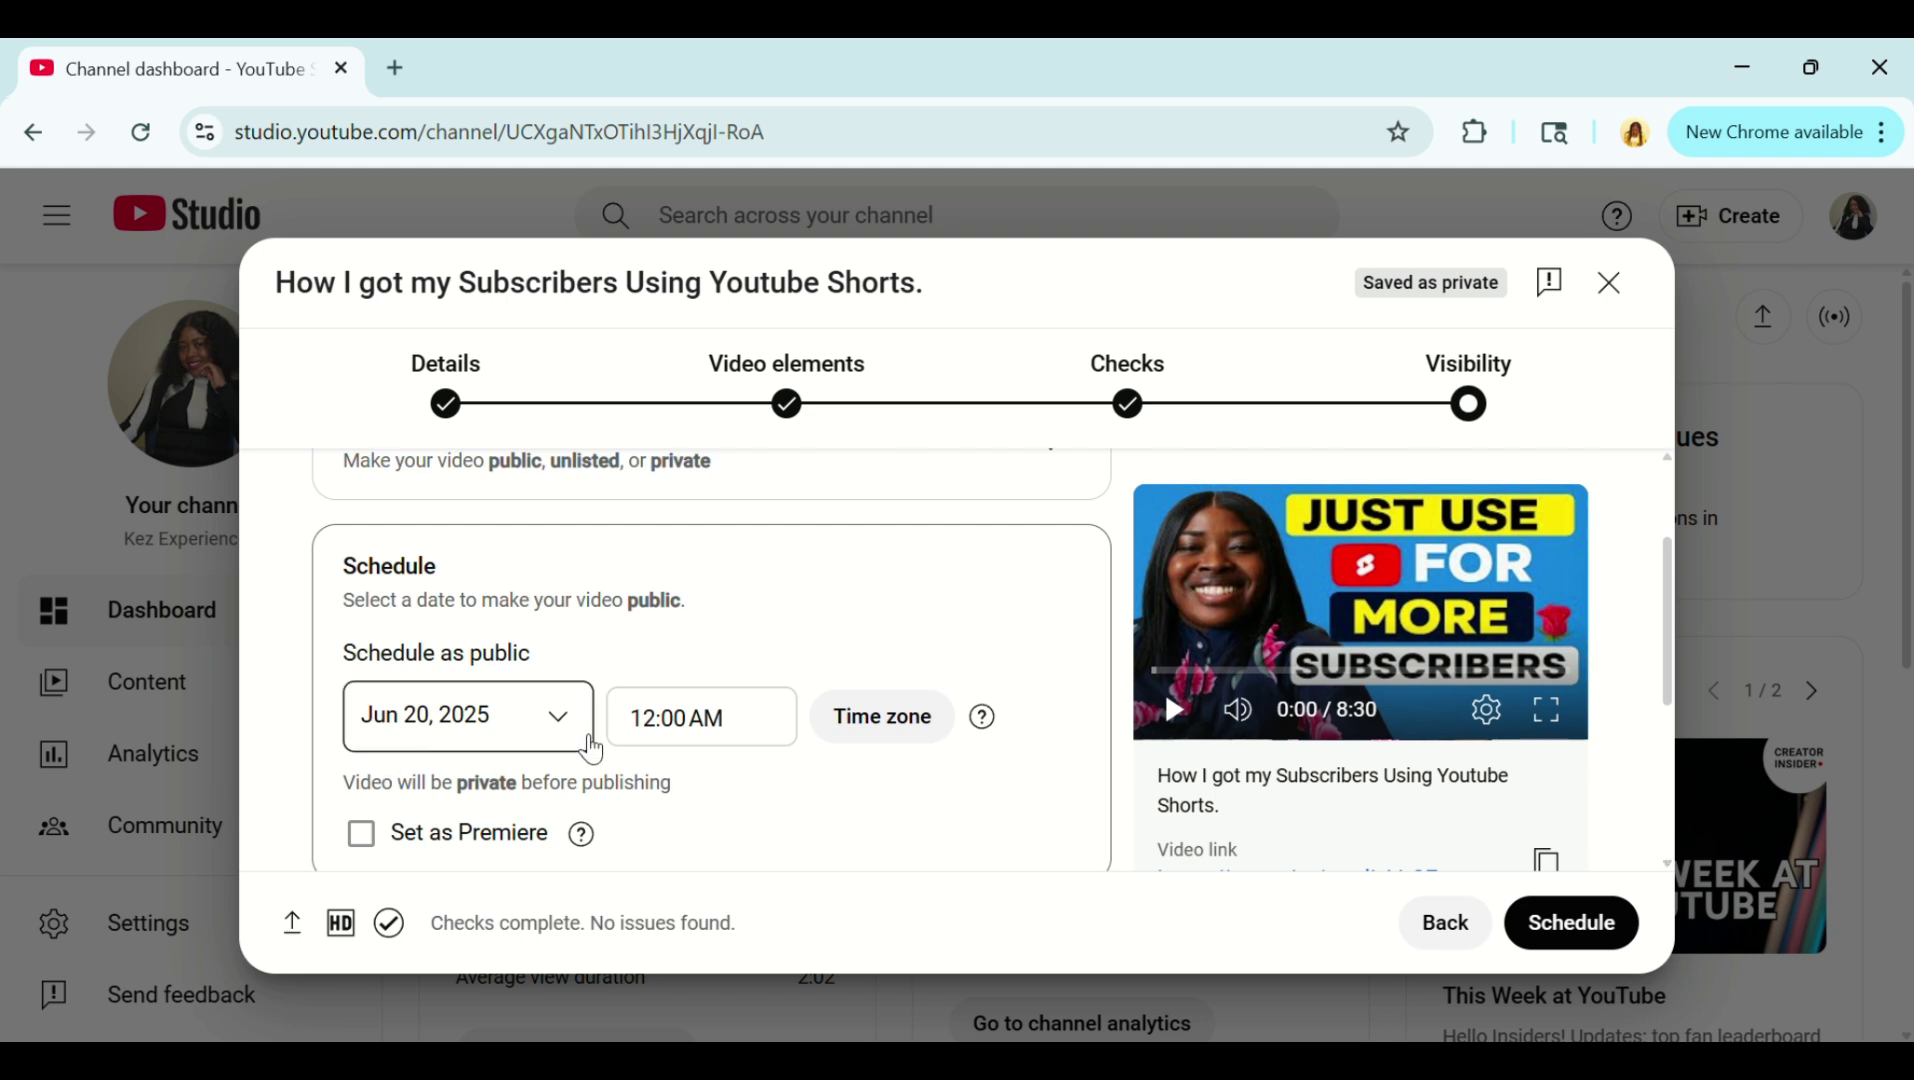
left_click(558, 718)
left_click(616, 494)
left_click(665, 717)
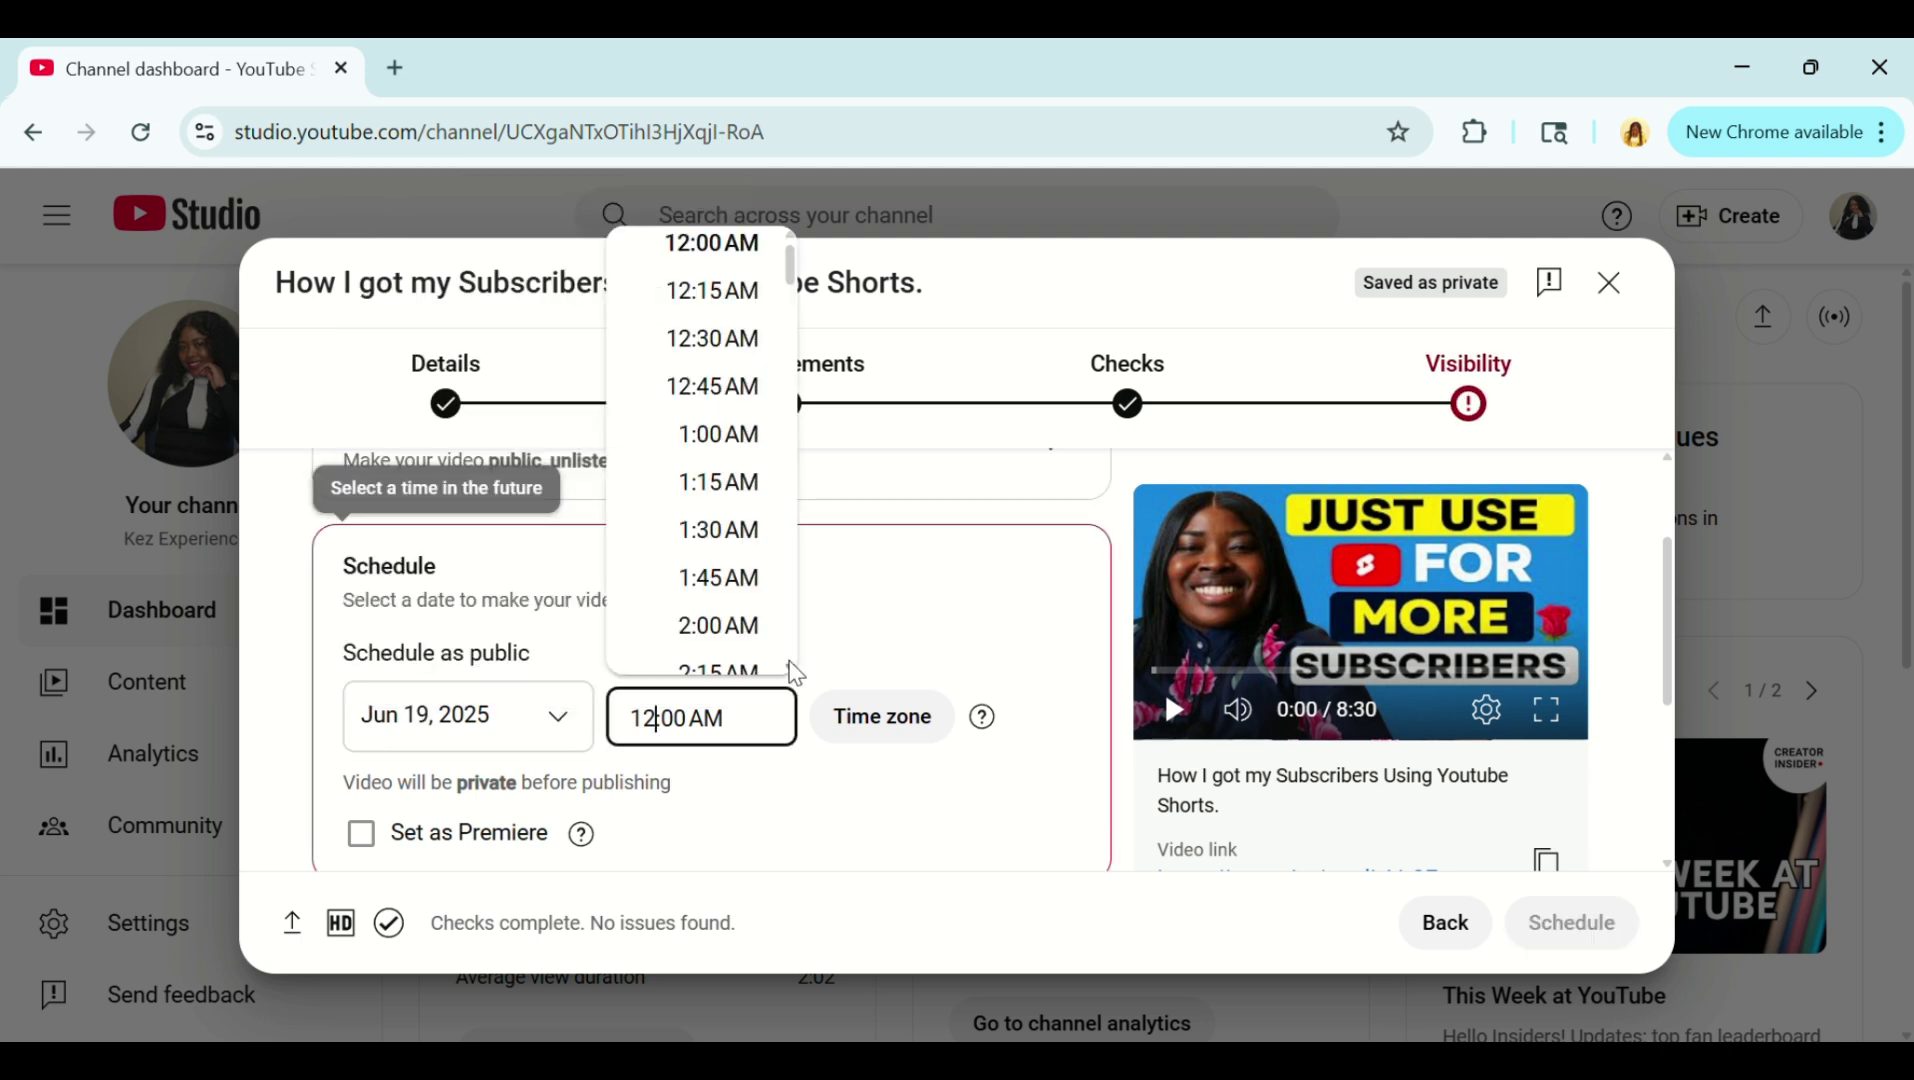
scroll(785, 668, "down", 10)
left_click(745, 535)
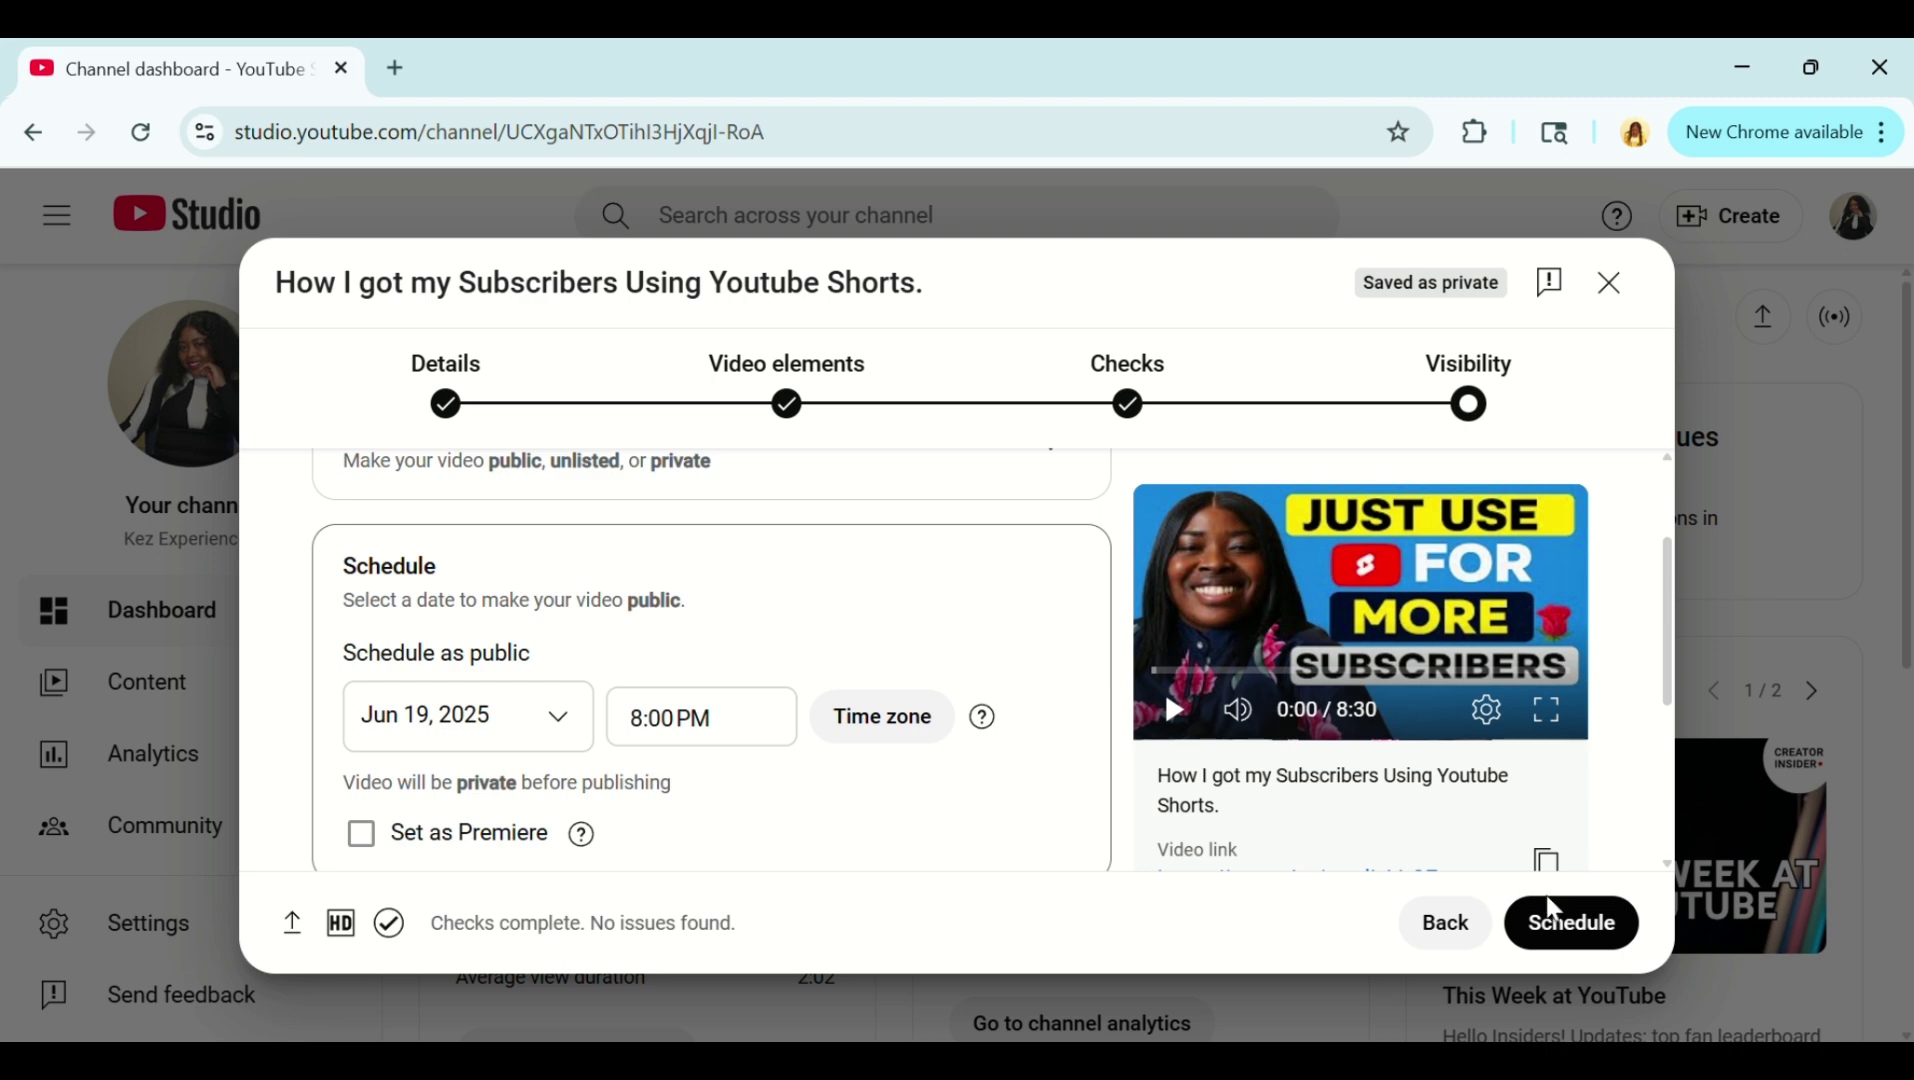
left_click(1581, 928)
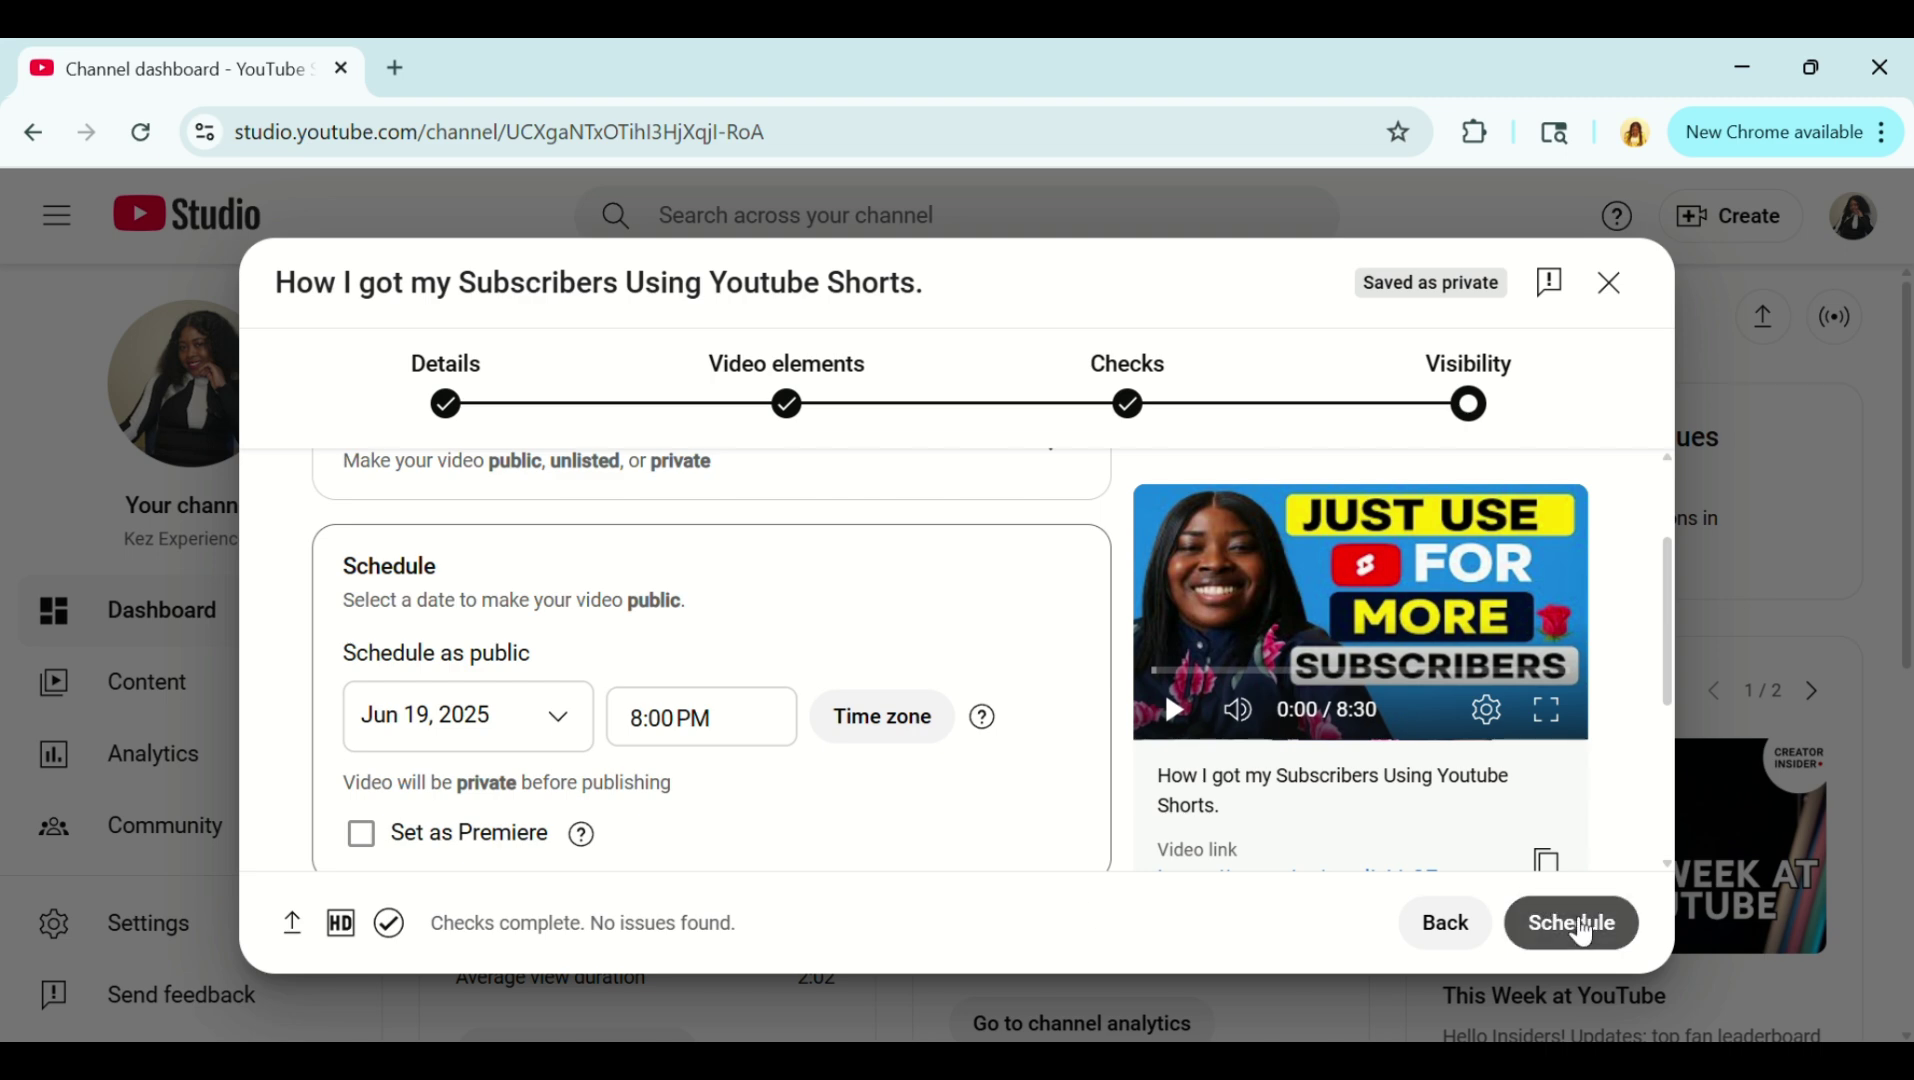